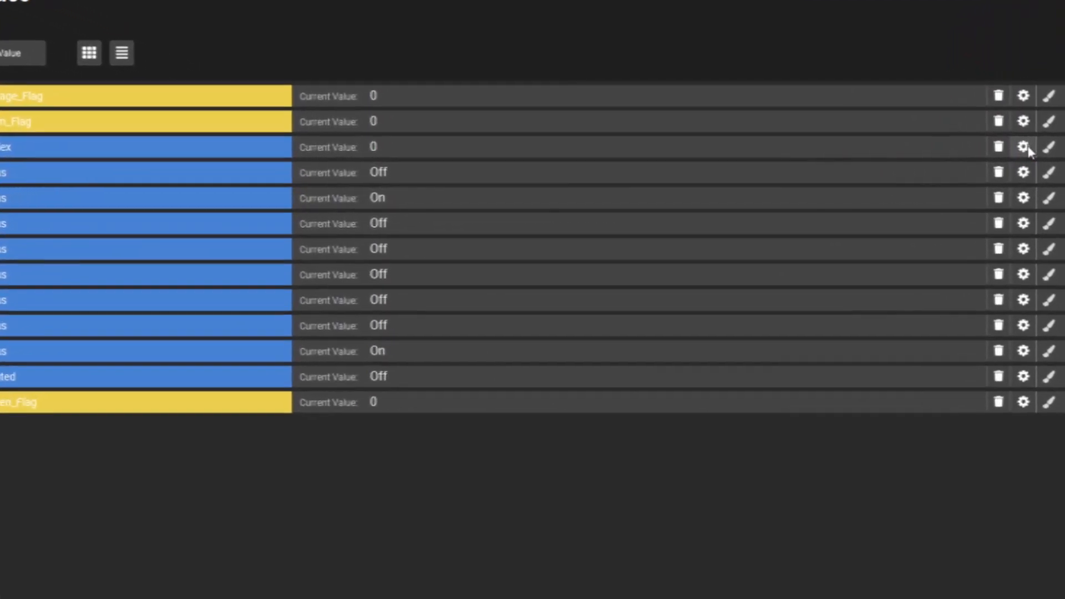
- Examine the Strip_Index value's settings and the blank form for adding a value, closing both without saving
click(1024, 148)
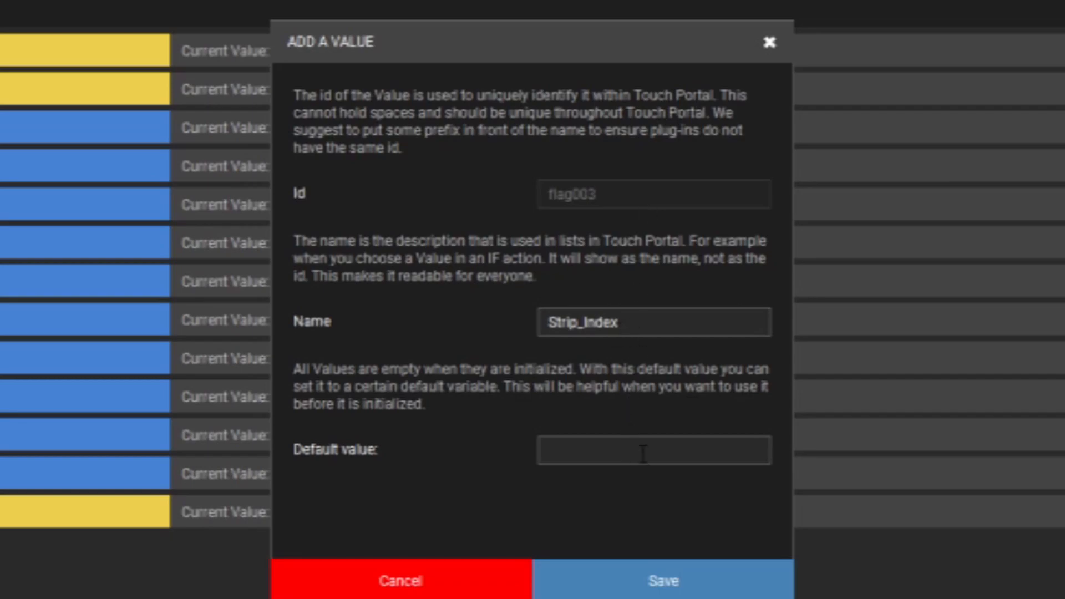
click(421, 585)
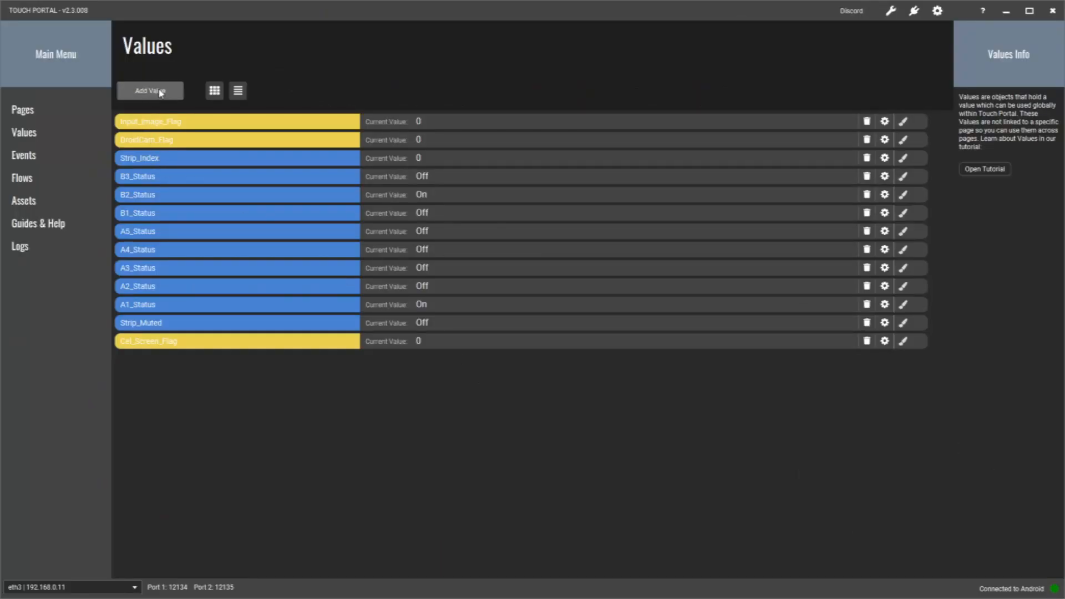
click(160, 92)
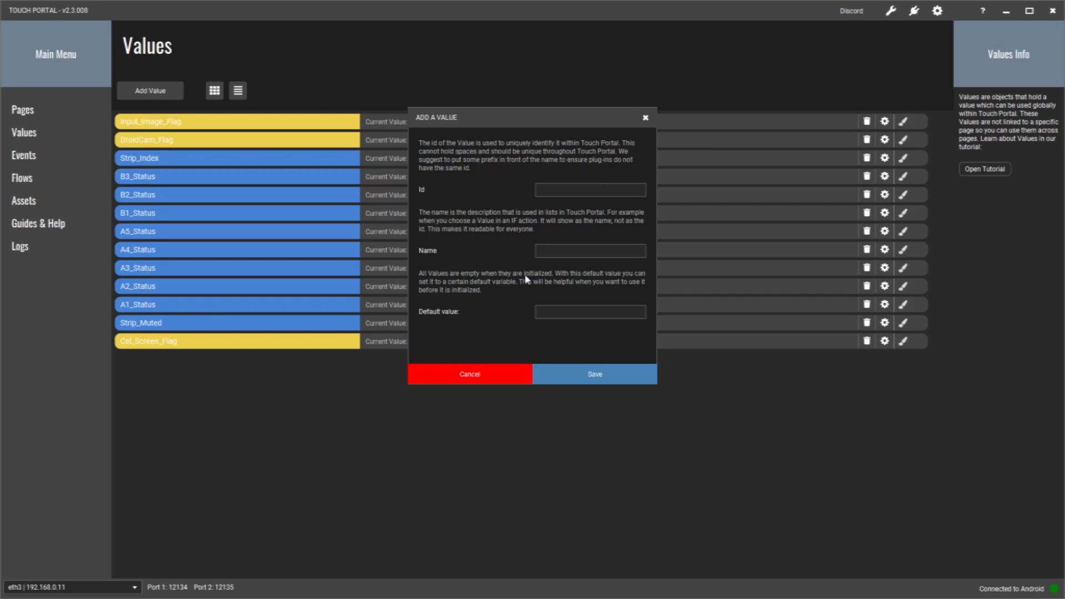
click(465, 374)
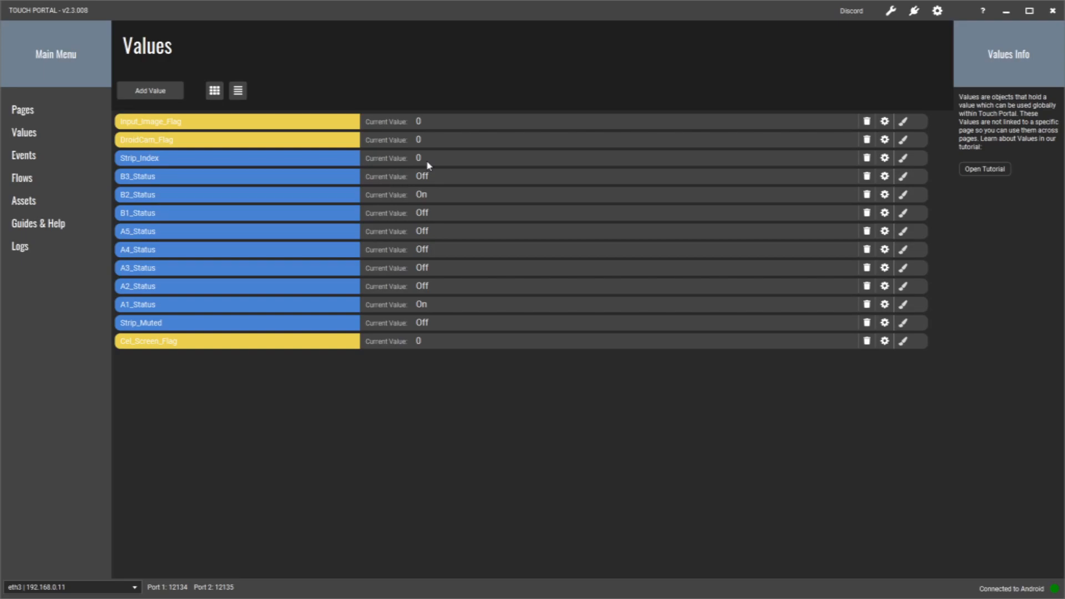
- View the VoiceMeeter page's buttons and check them against the channel strips in VoiceMeeter Potato, closing the mixer view
click(34, 112)
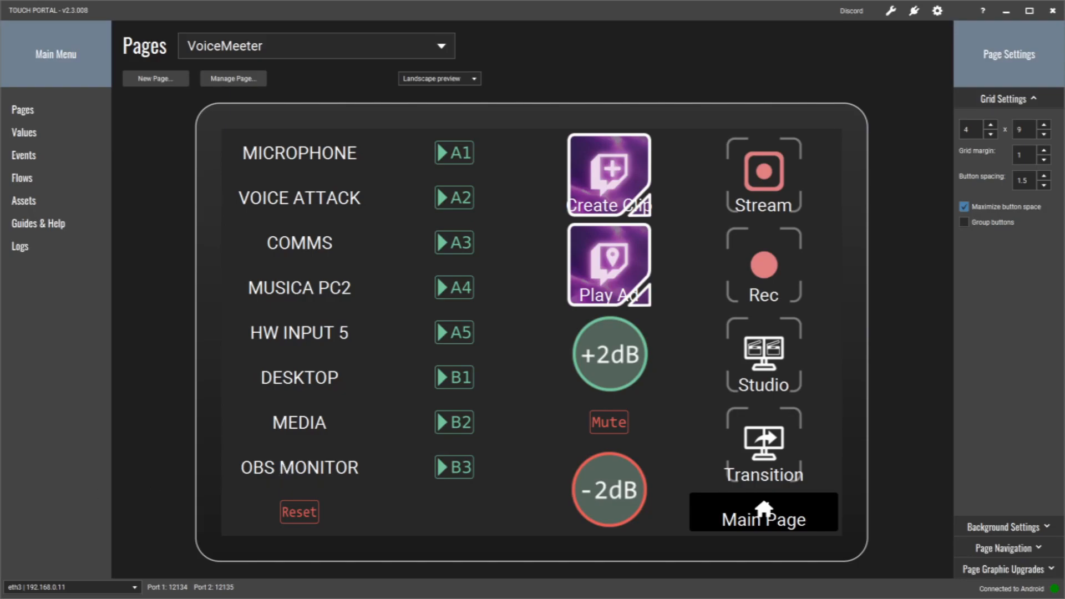
click(123, 598)
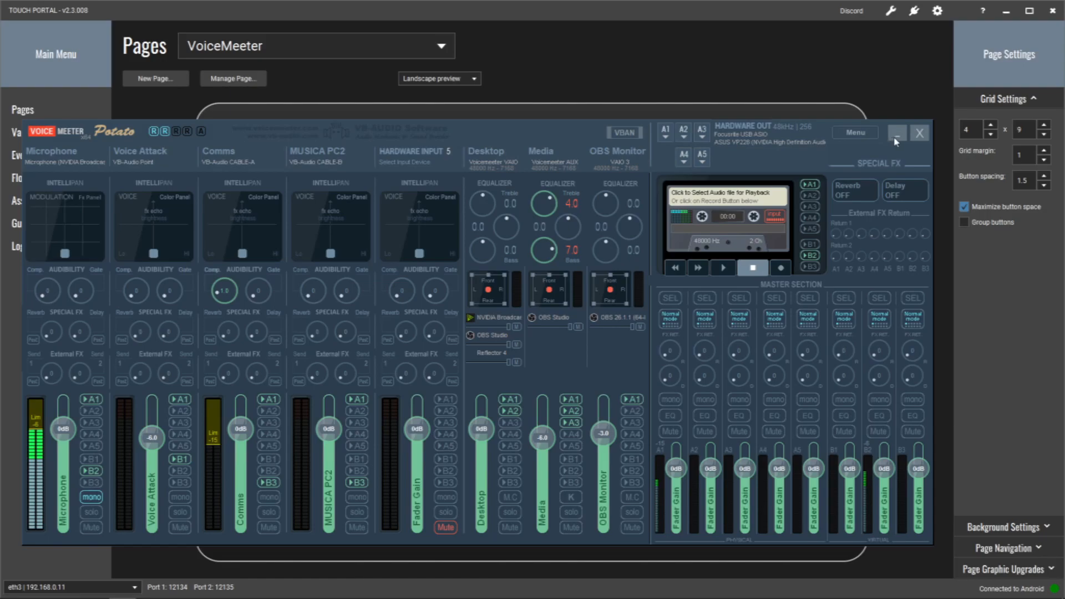
click(896, 135)
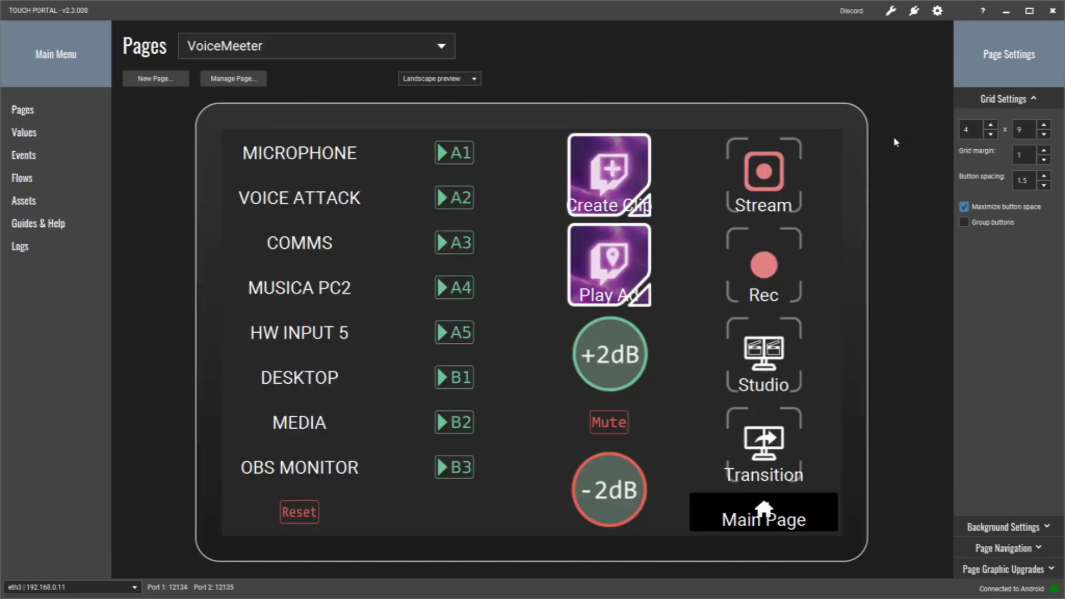
- Examine the MICROPHONE button's On Pressed action and On Event color rules, leaving the button unchanged
click(315, 158)
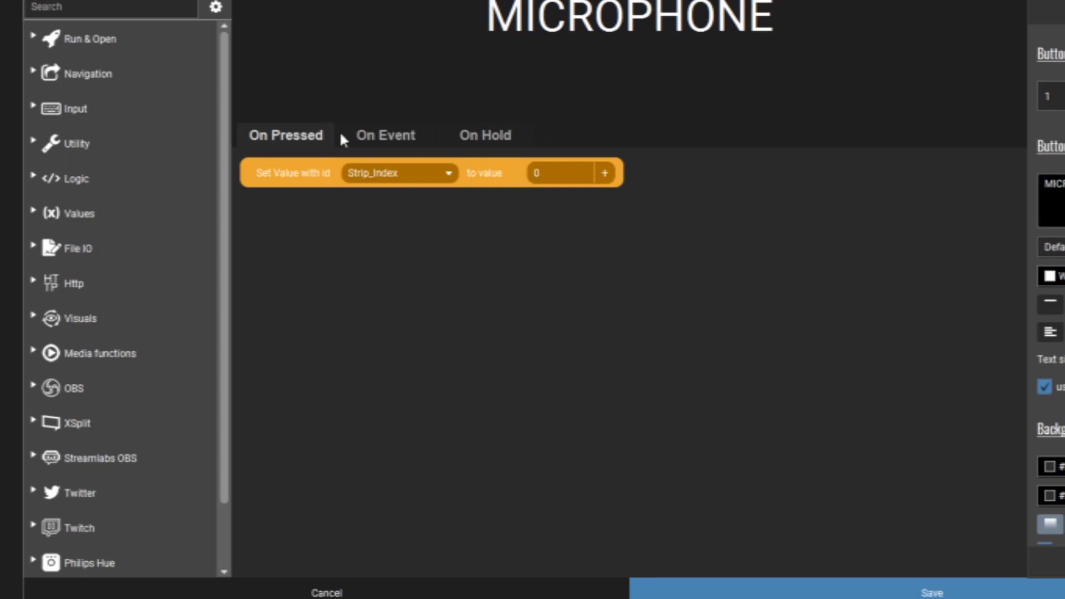
click(386, 136)
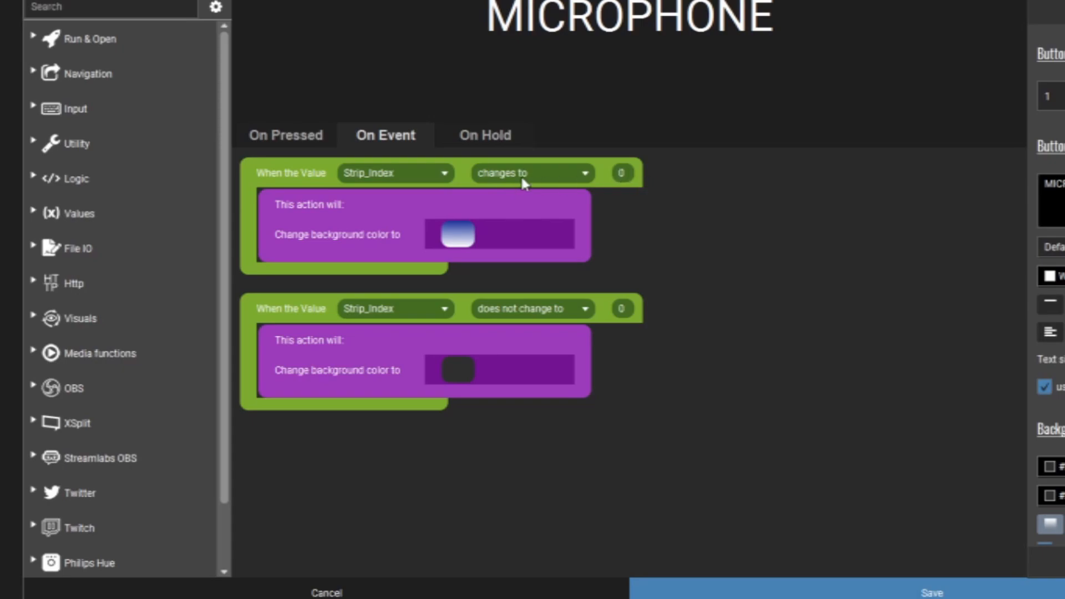
click(319, 138)
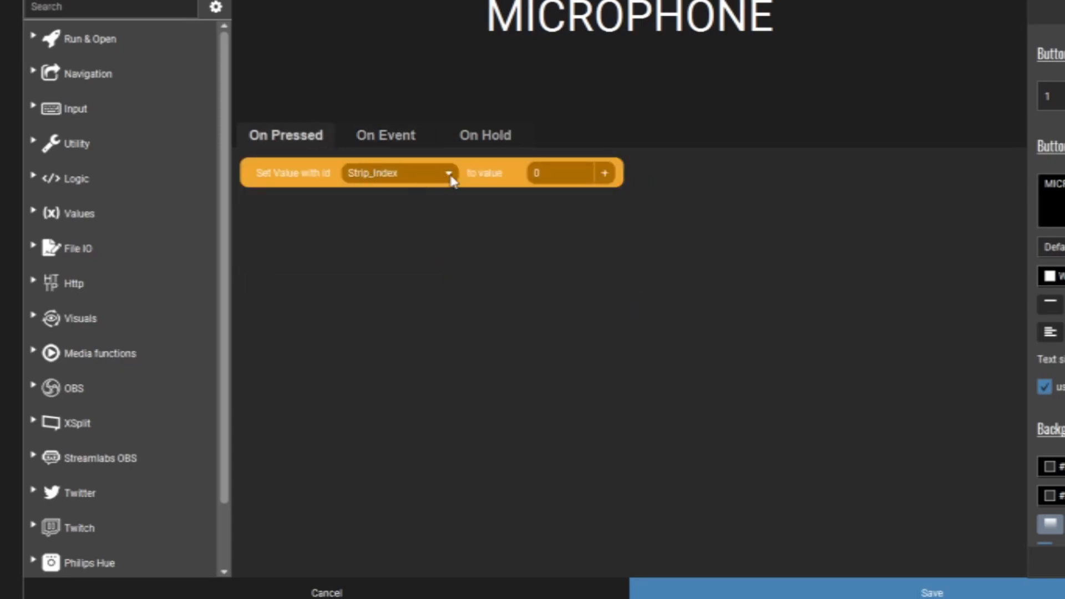
click(385, 142)
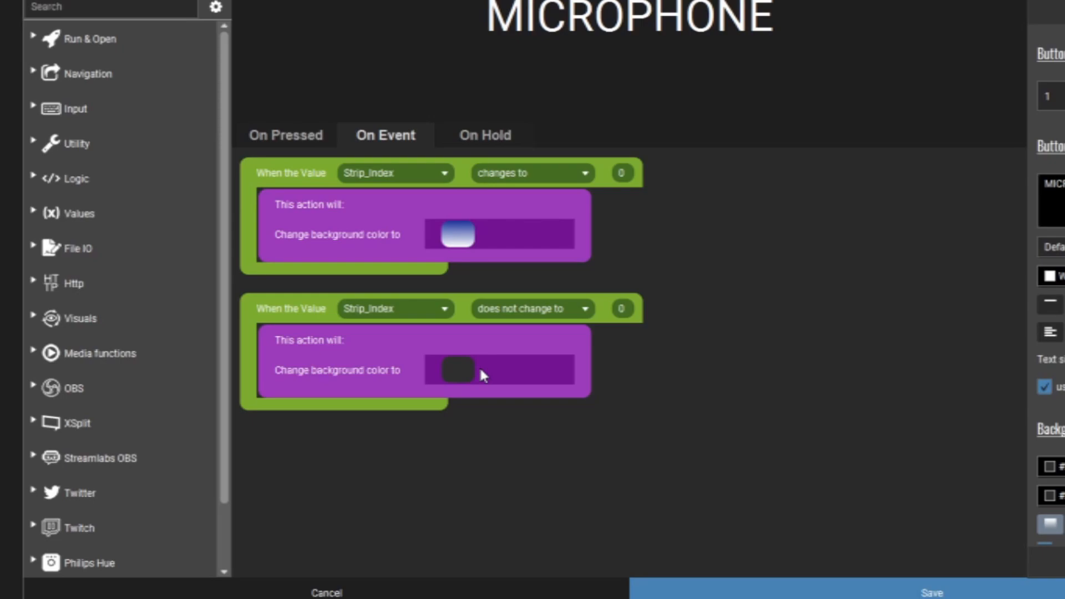
click(294, 142)
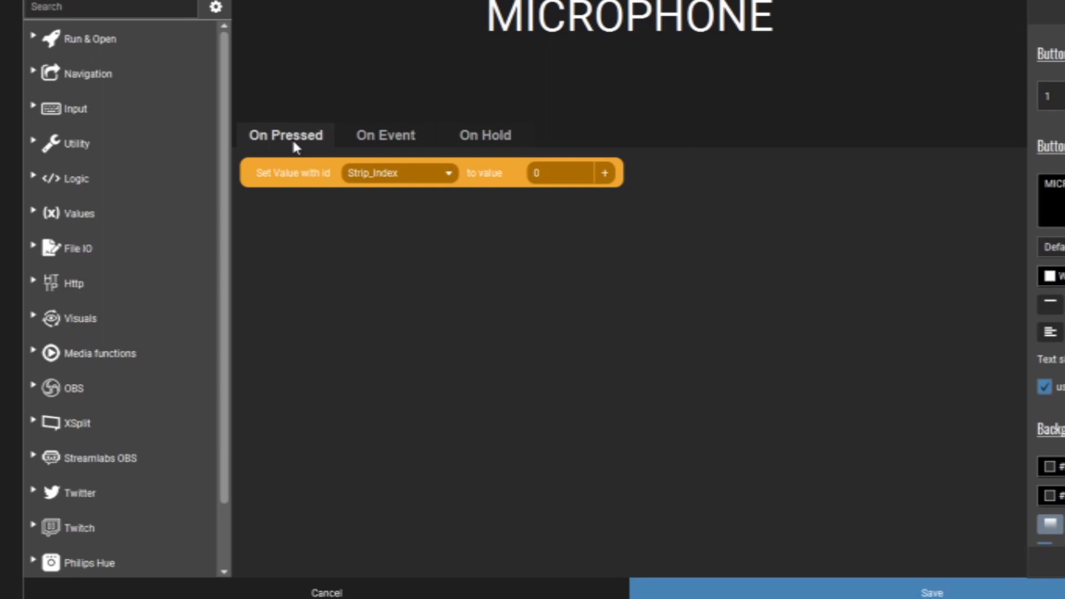
click(327, 592)
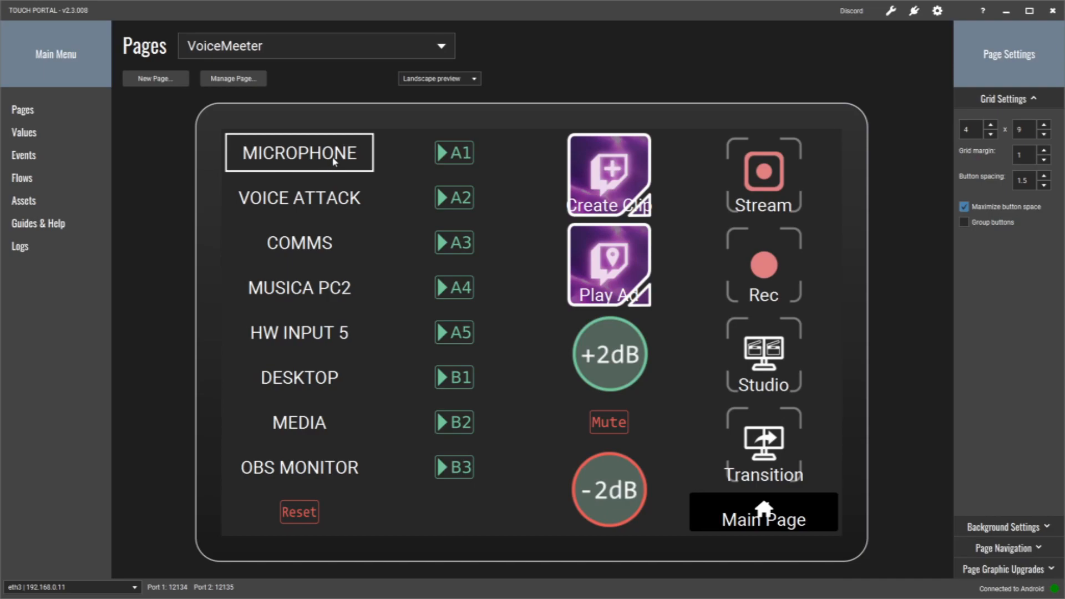
- Examine the VOICE ATTACK button's pressed action and event rules, checking its strip position in VoiceMeeter Potato
click(321, 198)
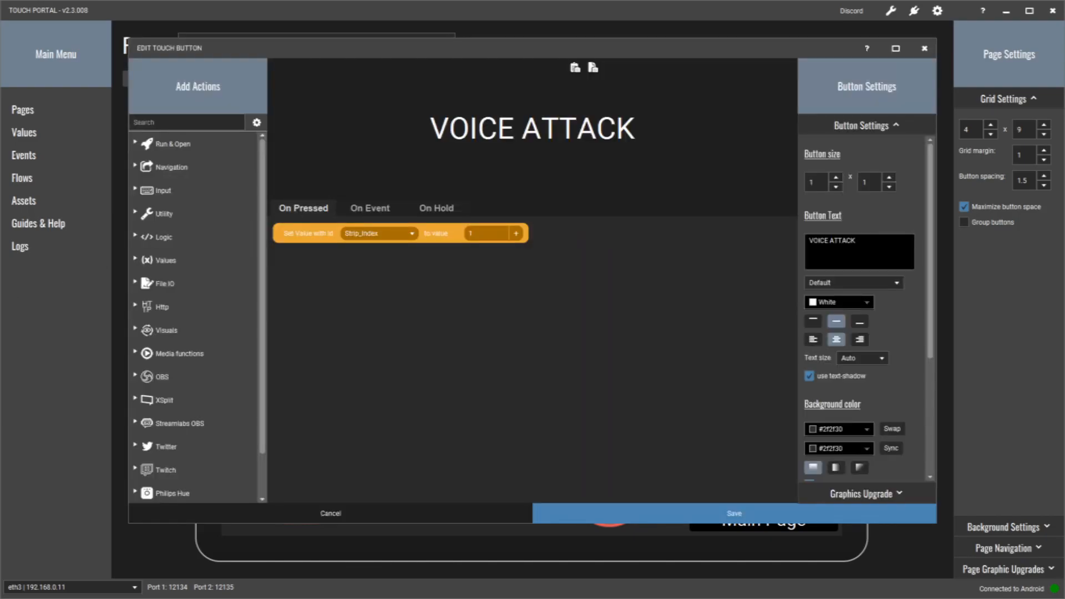
key(alt+Tab)
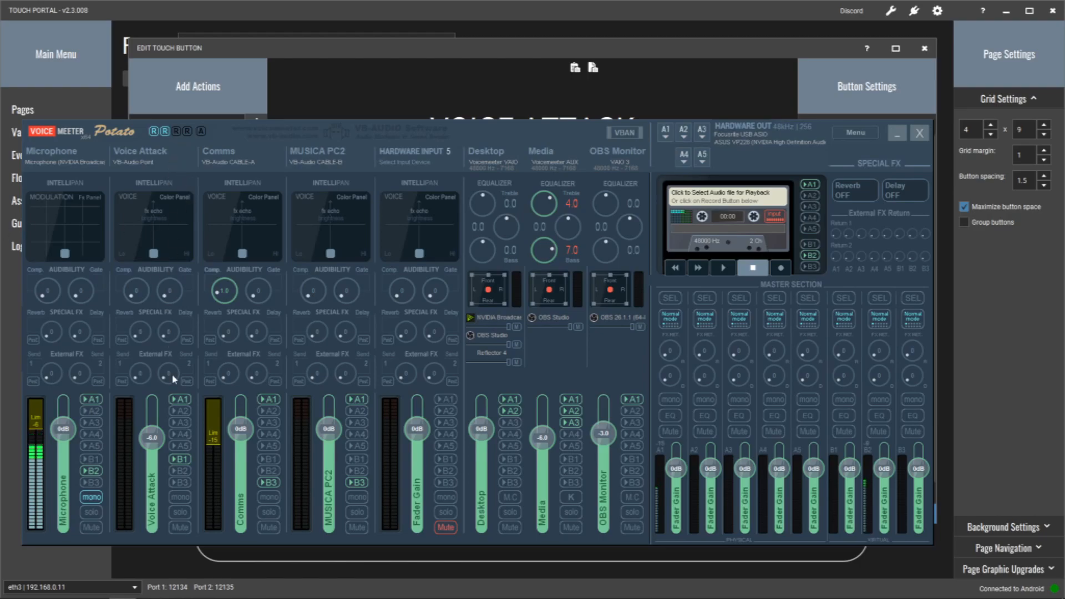
click(898, 137)
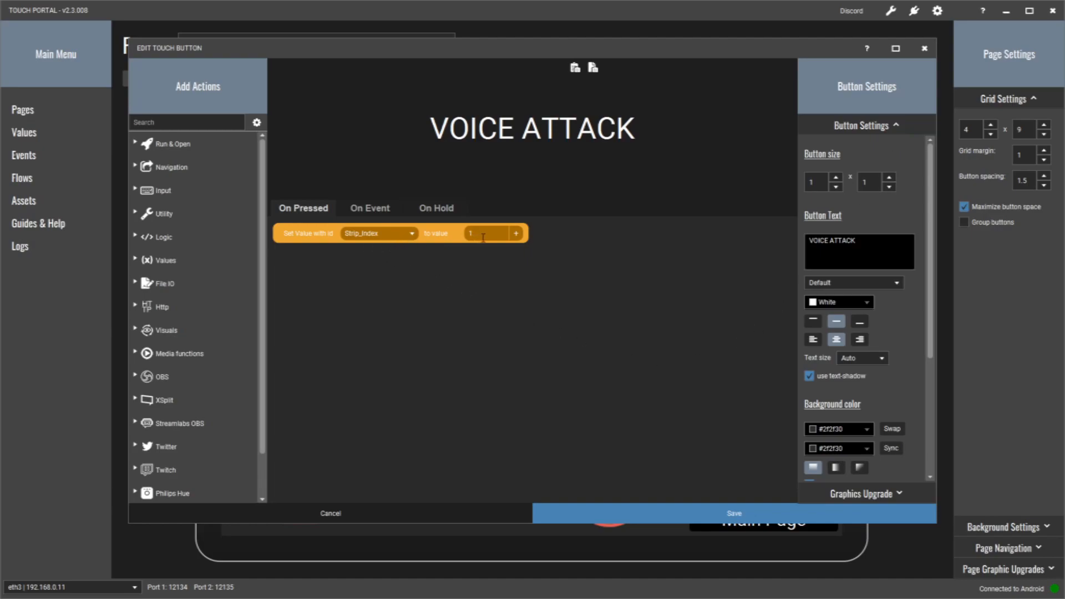
click(386, 211)
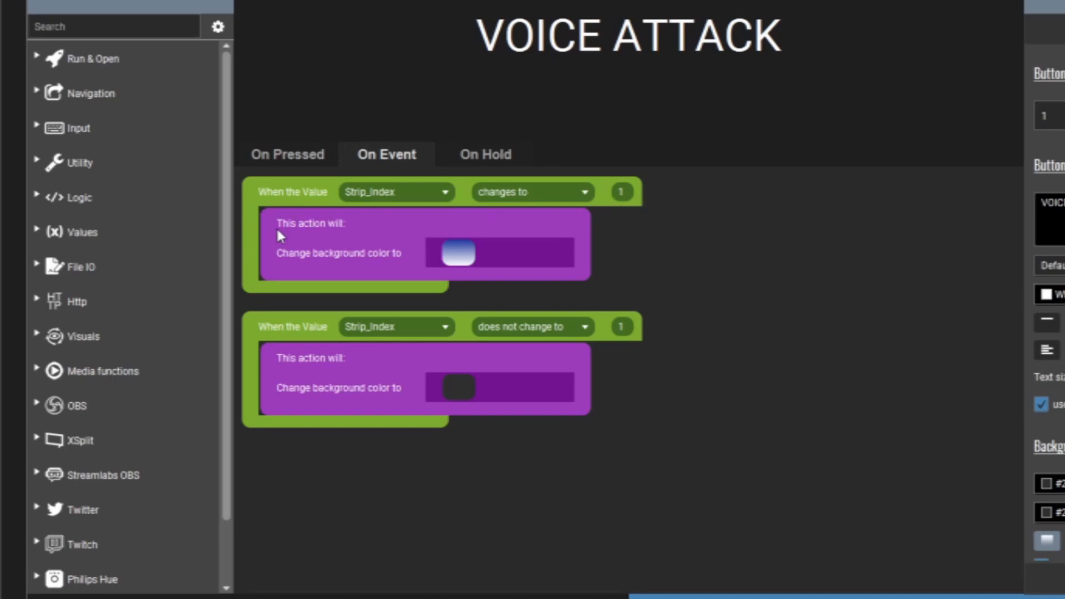
- Try out a When Value changes event on the VOICE ATTACK button, browse its value and condition choices, and discard it
click(37, 230)
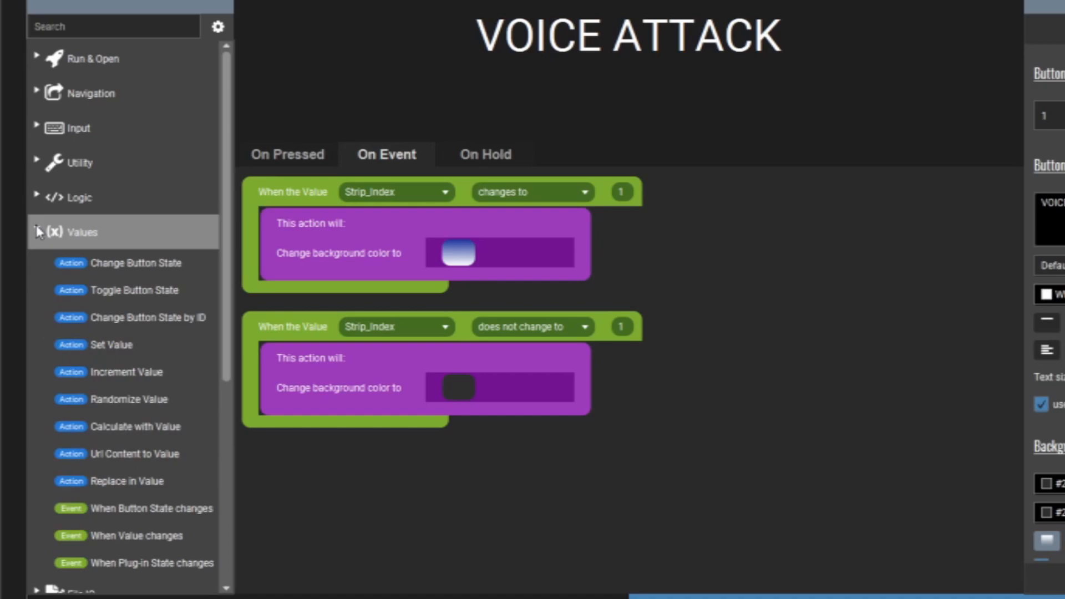
drag(228, 230, 227, 291)
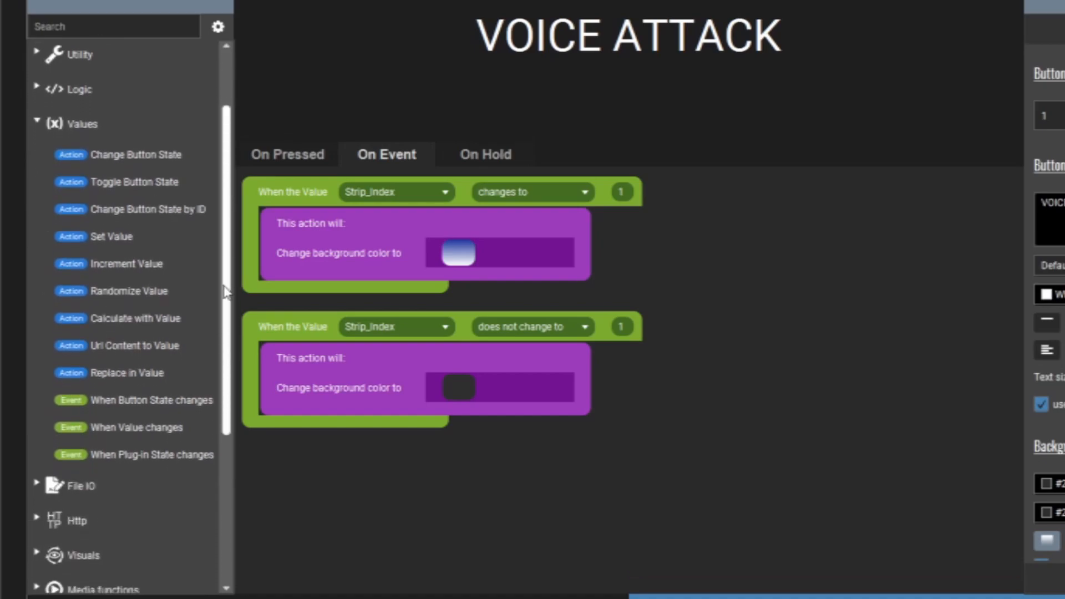
click(154, 435)
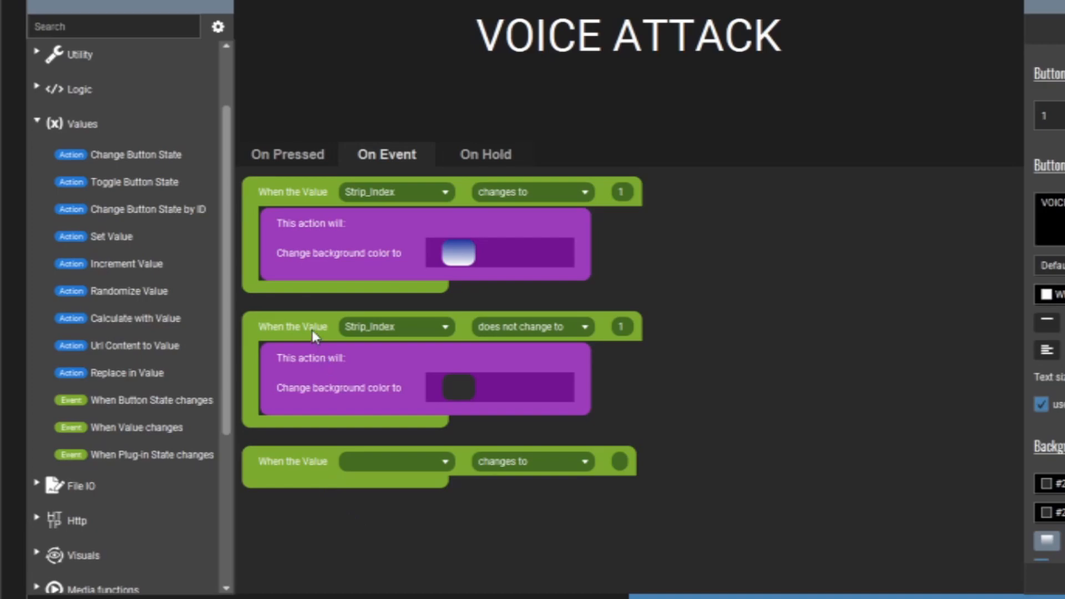
click(444, 462)
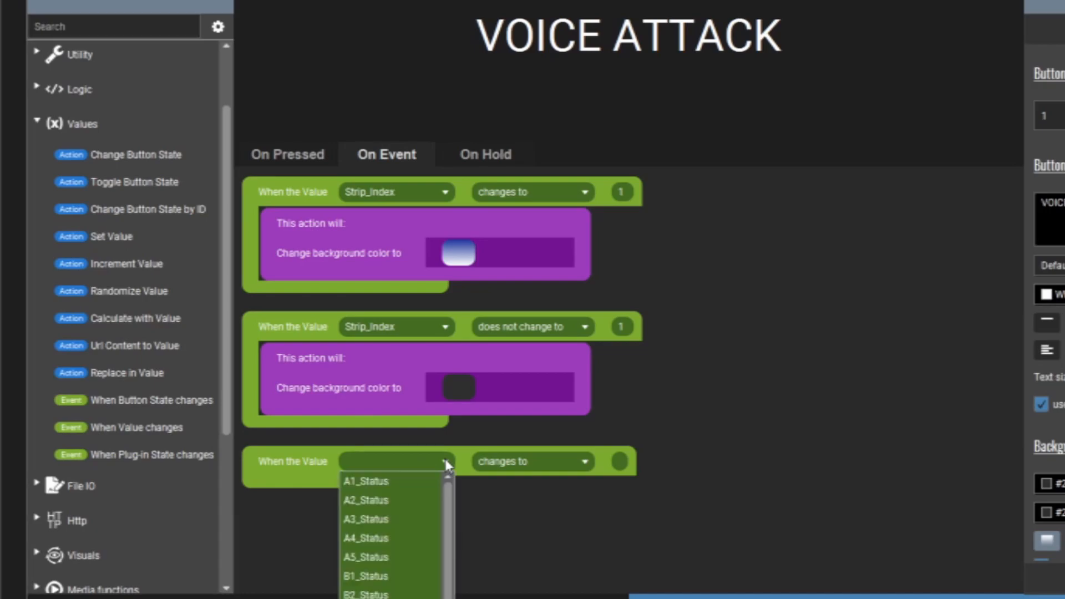
scroll(454, 545, down, 1)
drag(454, 540, 444, 463)
click(445, 465)
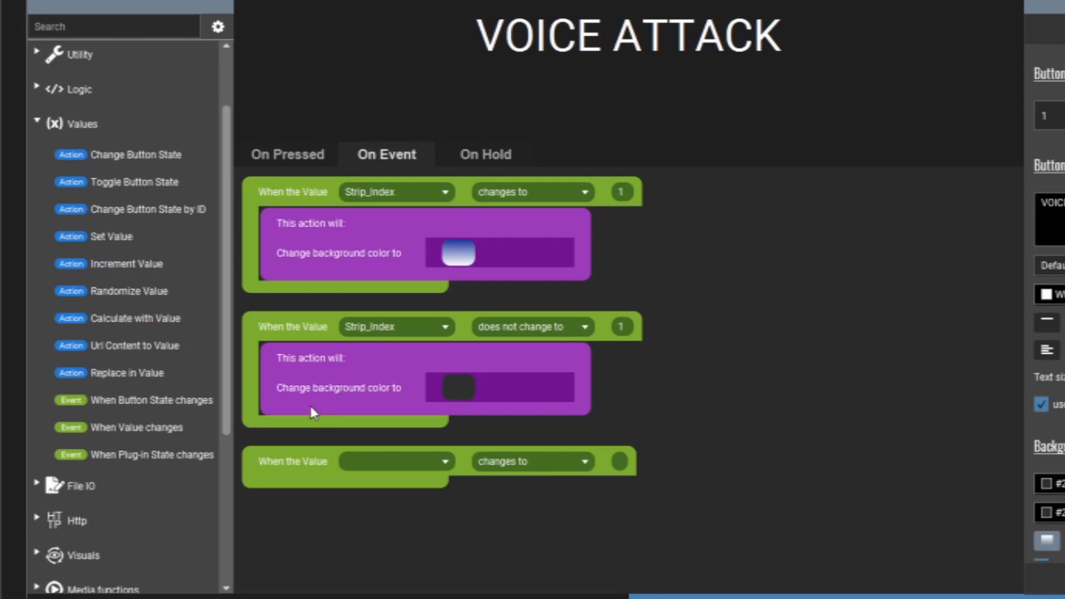
click(585, 462)
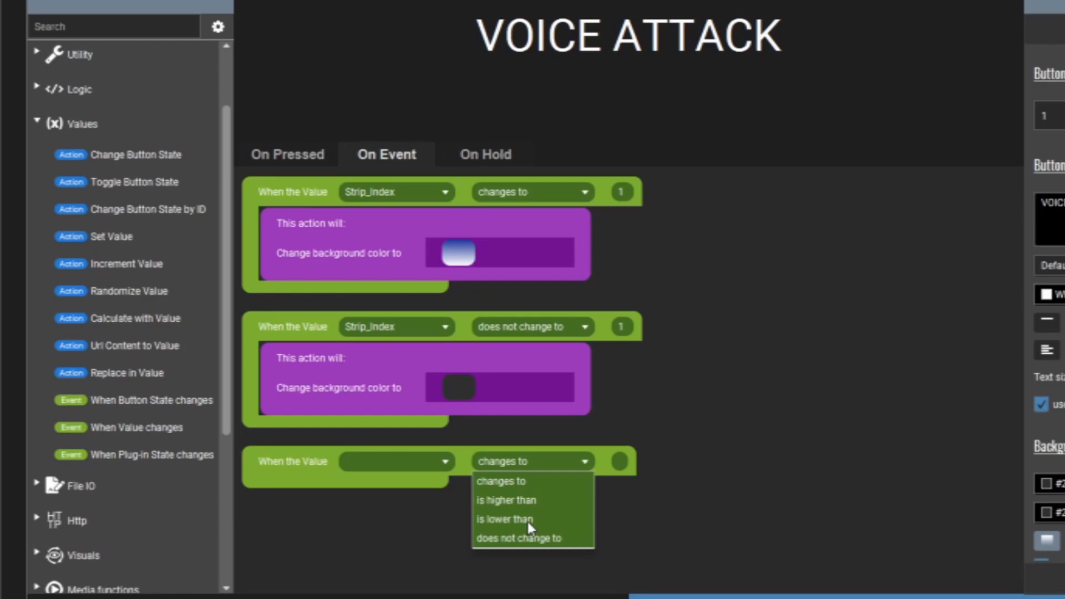
click(376, 521)
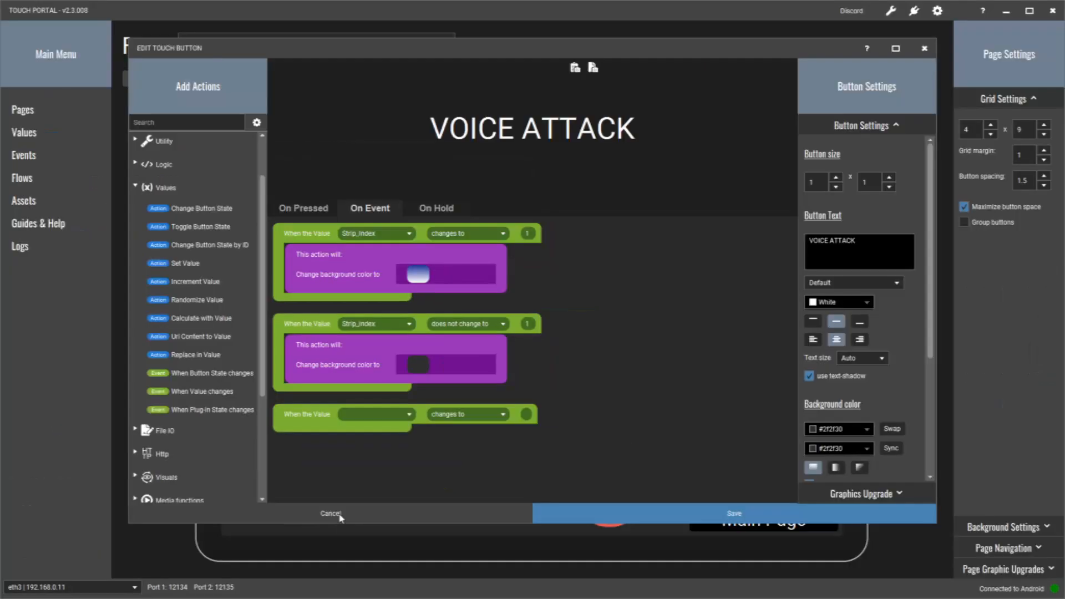
click(340, 511)
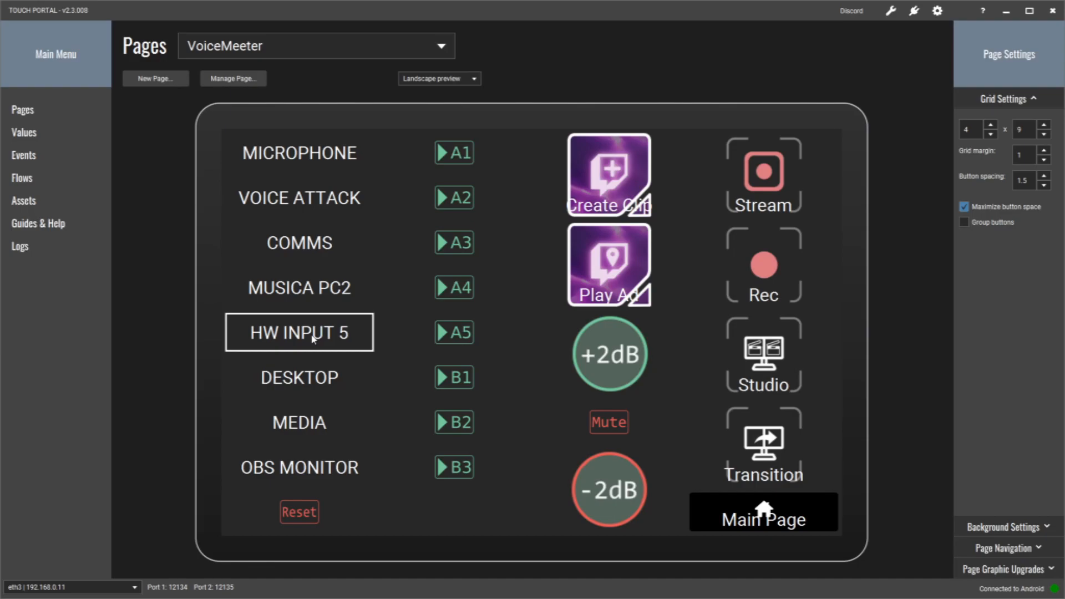
- Examine the OBS MONITOR button's pressed action and event rules, checking its strip position in VoiceMeeter Potato
click(294, 471)
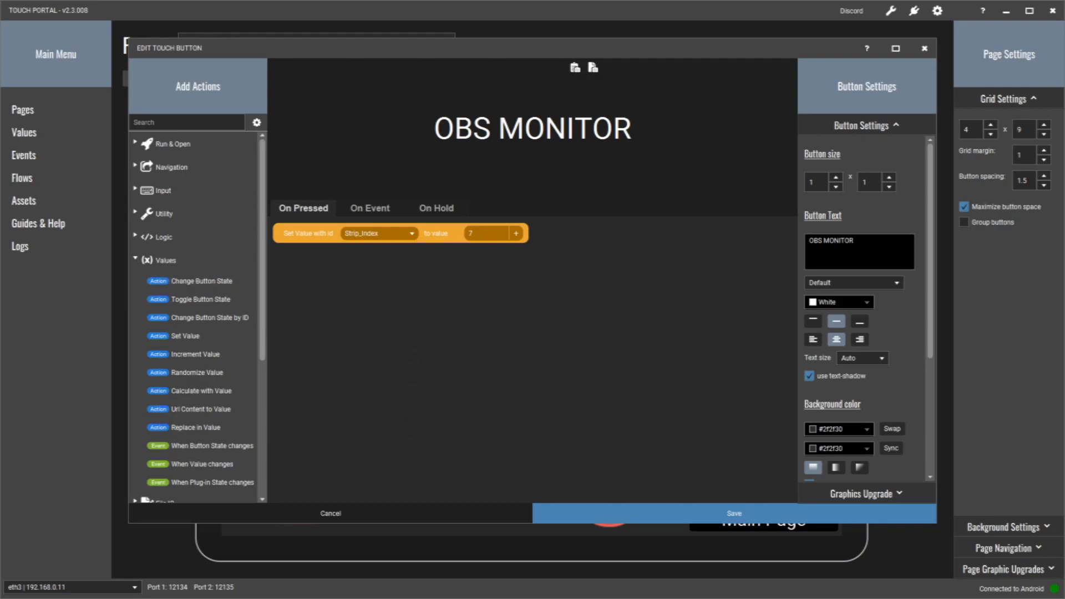
click(122, 590)
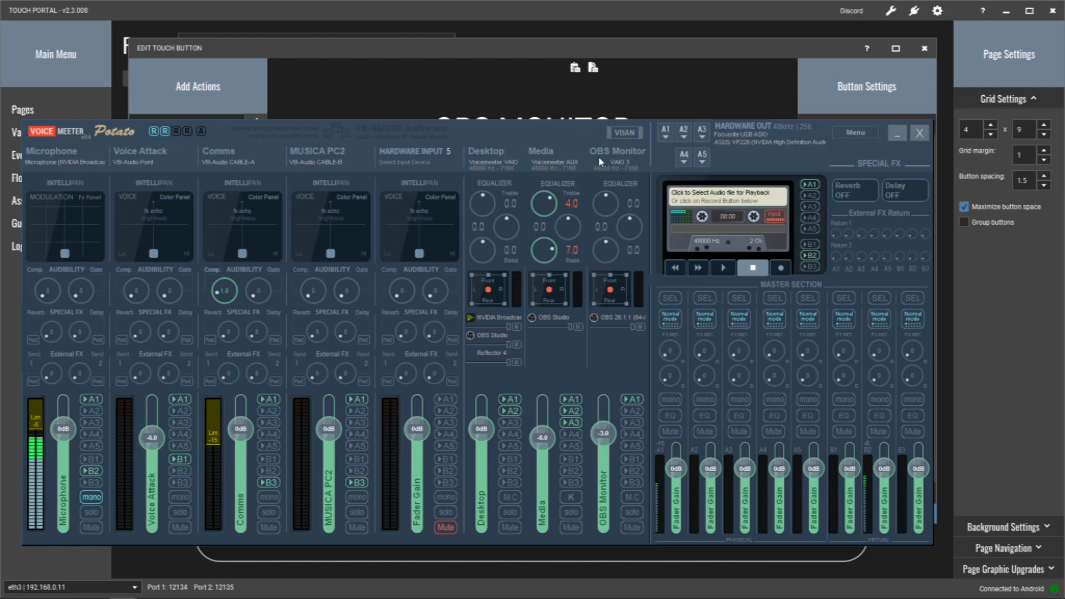
click(904, 136)
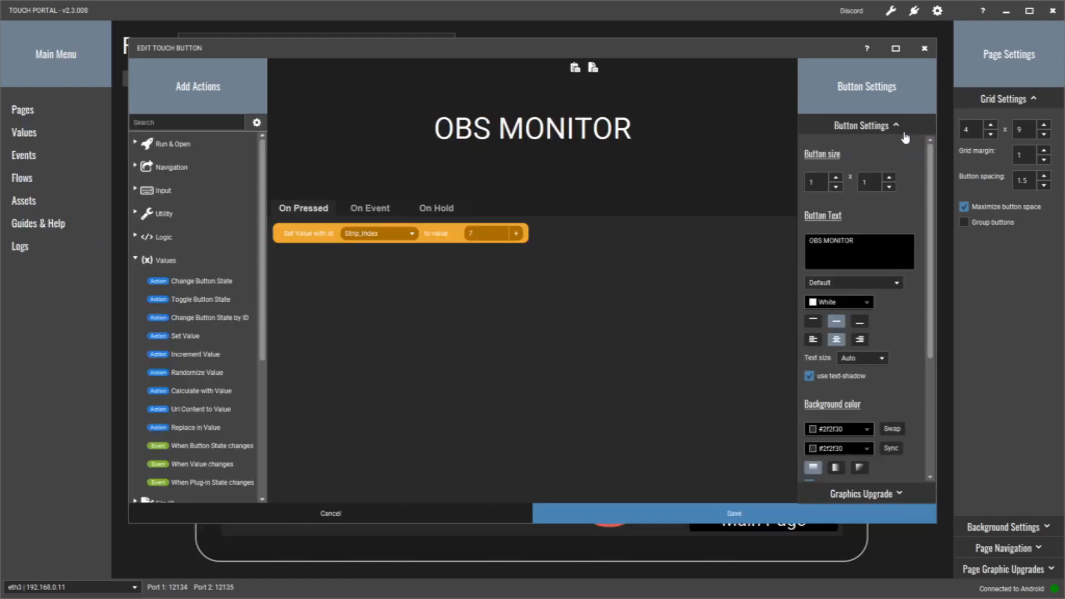
click(378, 212)
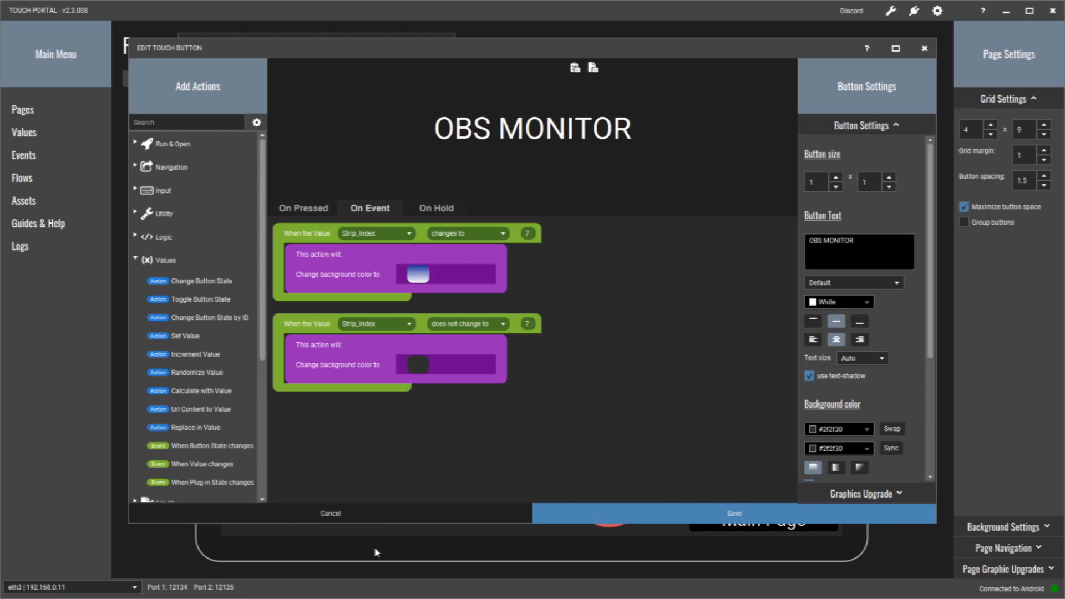
click(395, 520)
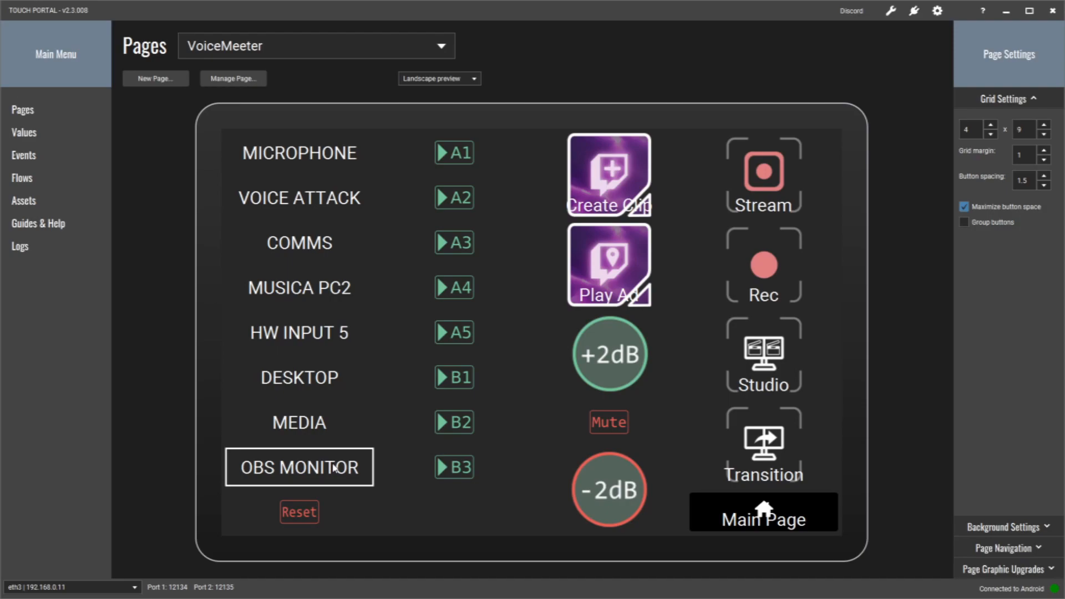
- Review the list of global values, revisit the VoiceMeeter page, and bring up the list of global events
click(33, 140)
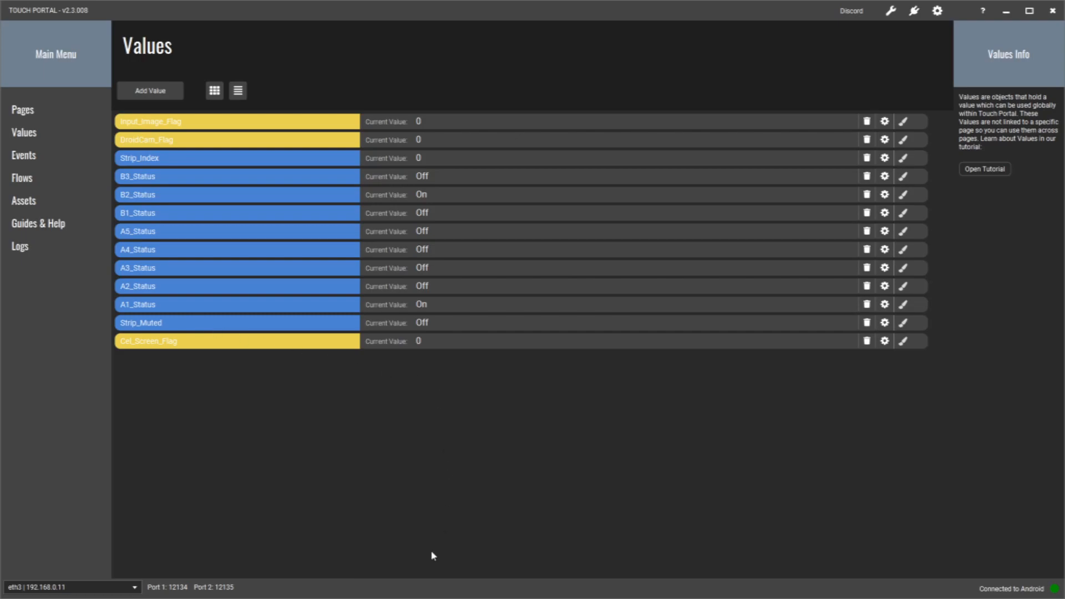
click(35, 117)
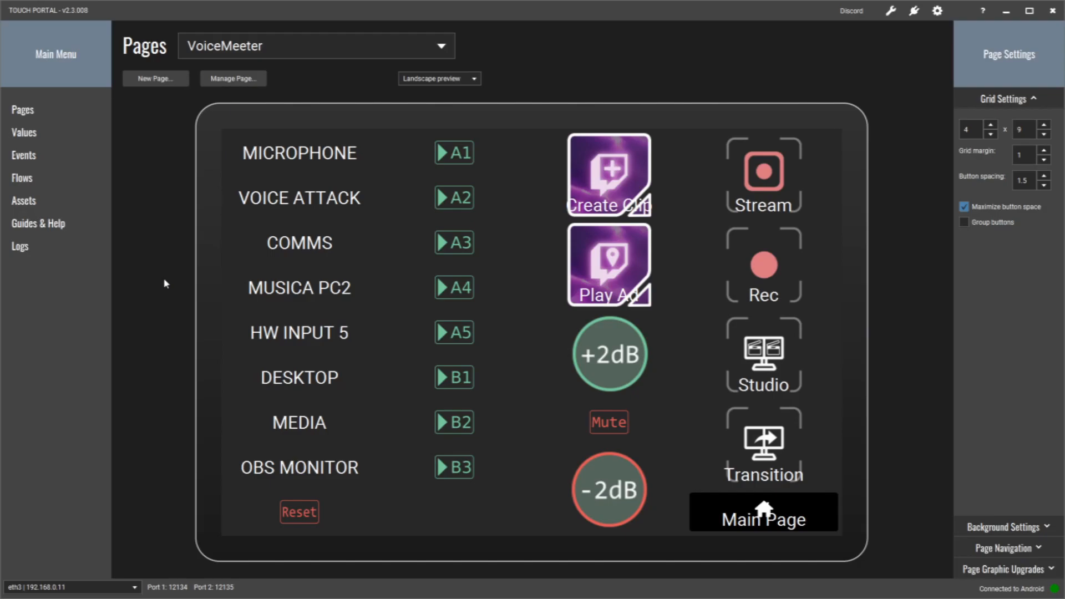
click(23, 155)
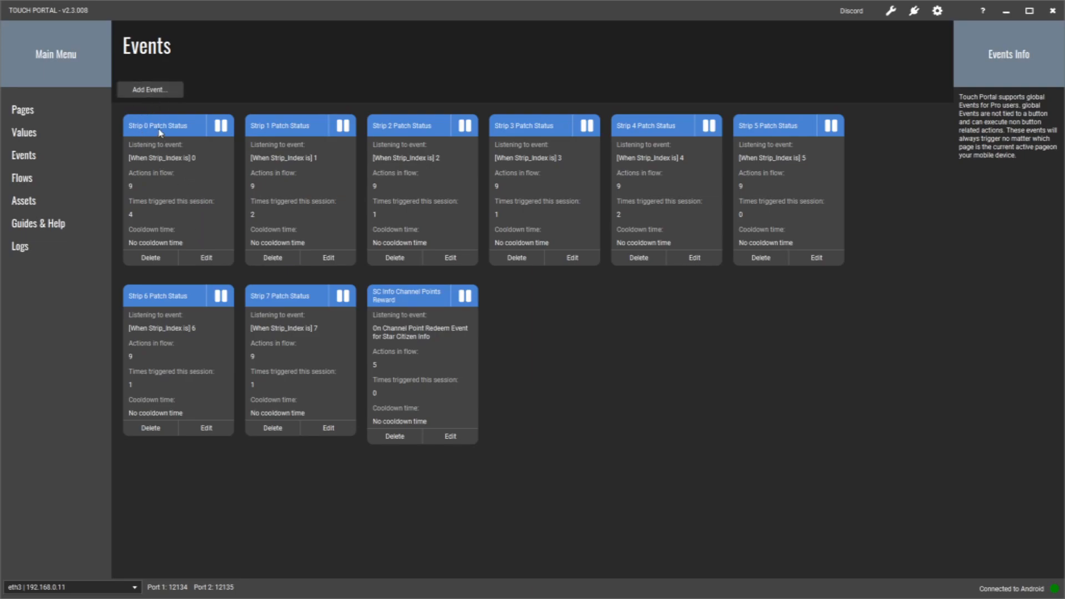
- Open the Strip 0 Patch Status event in a maximized editor and examine its name, event type and trigger value choices
click(206, 258)
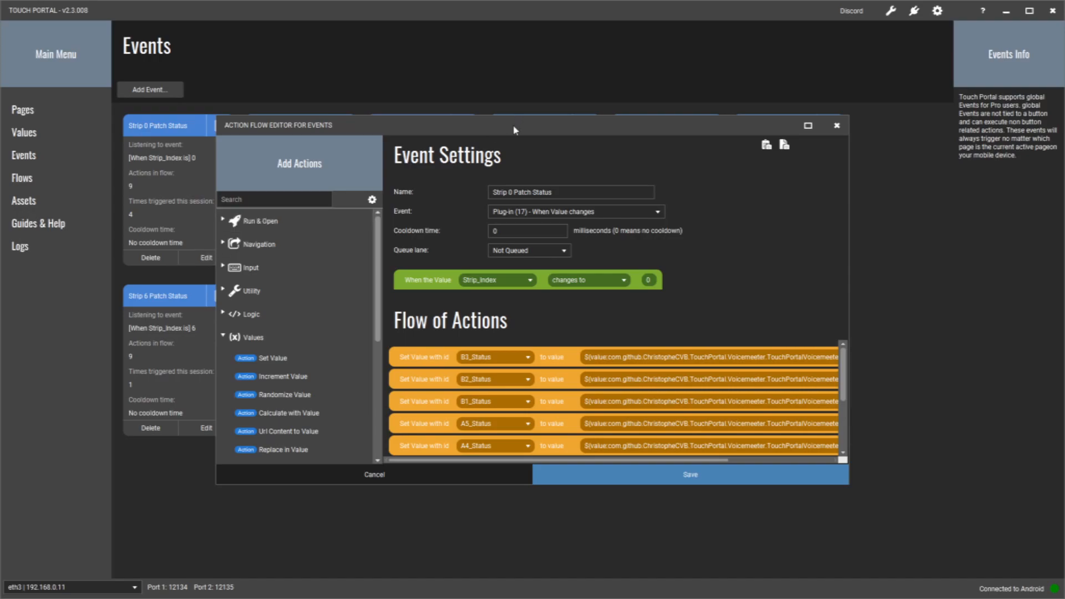
drag(519, 124, 532, 123)
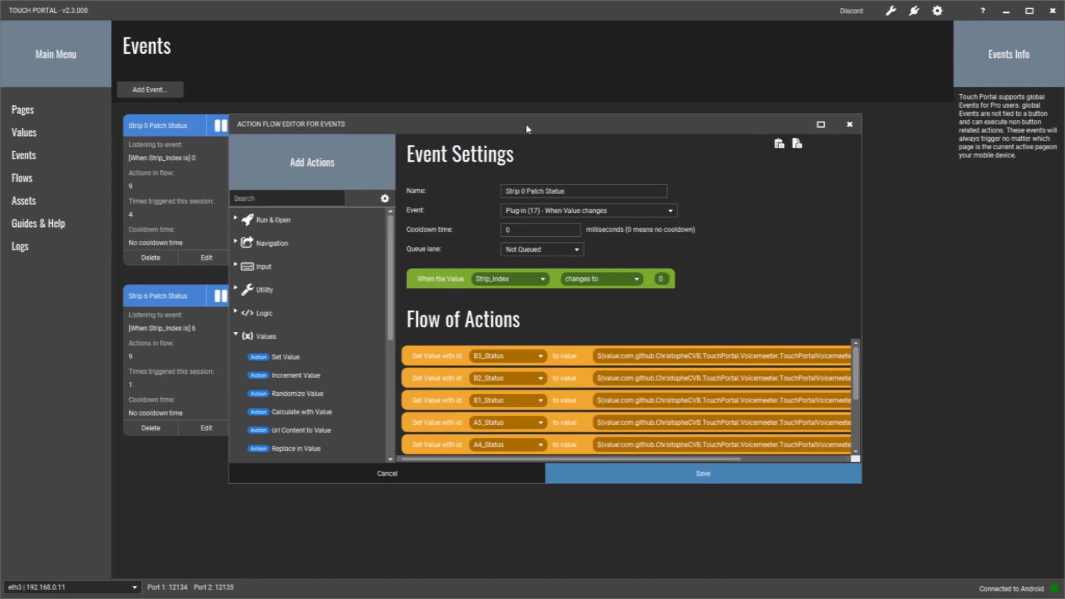
click(821, 126)
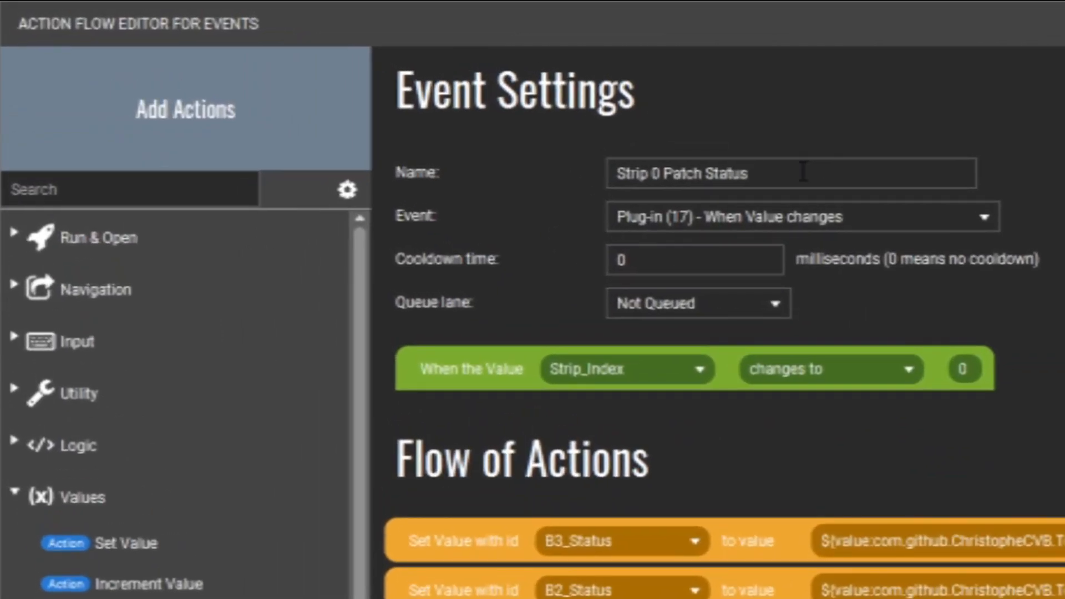
drag(803, 172, 601, 168)
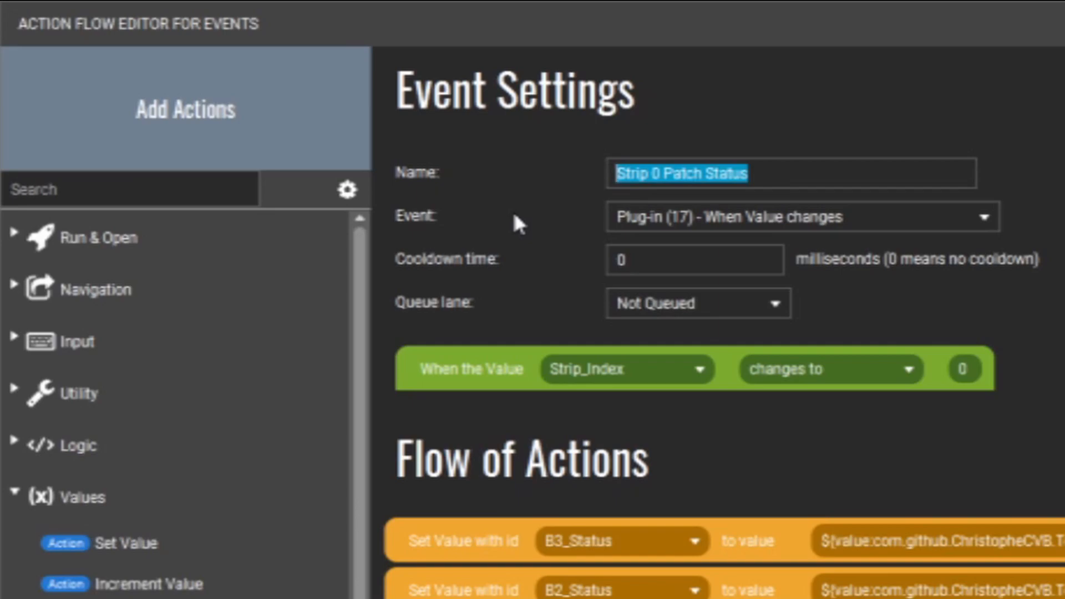
click(985, 215)
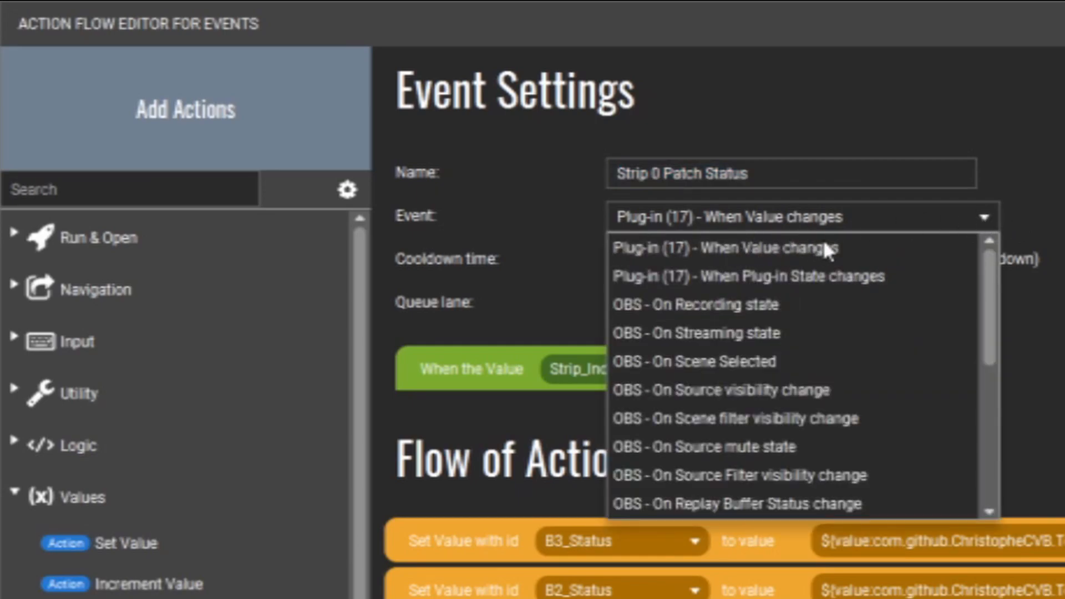
click(985, 215)
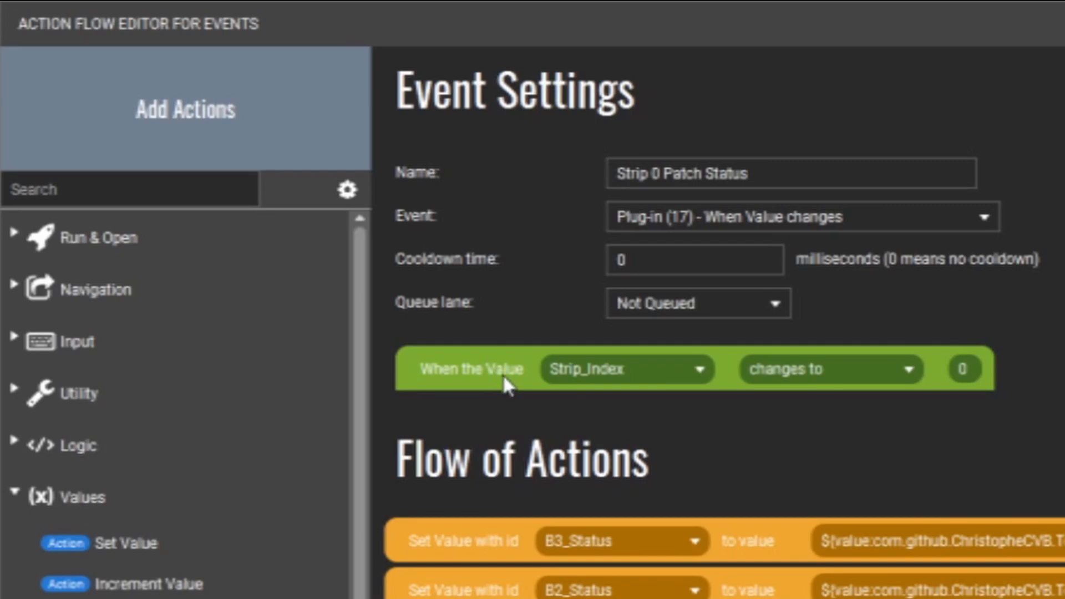
click(700, 373)
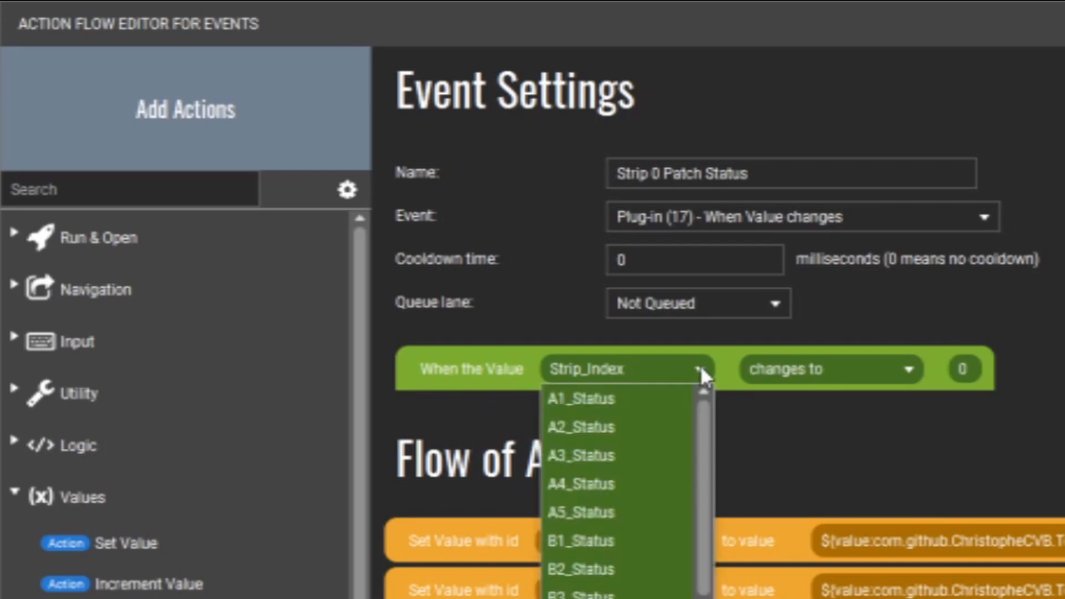
click(701, 369)
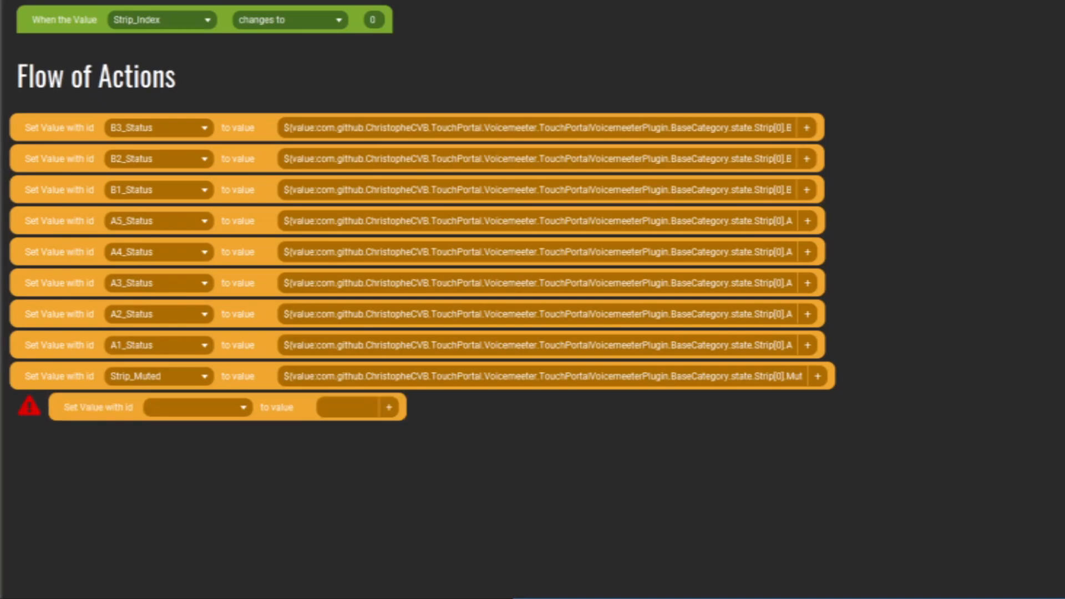
- Browse the value choices of the blank Set Value action at the end of the Strip 0 flow, and delete that action
click(242, 408)
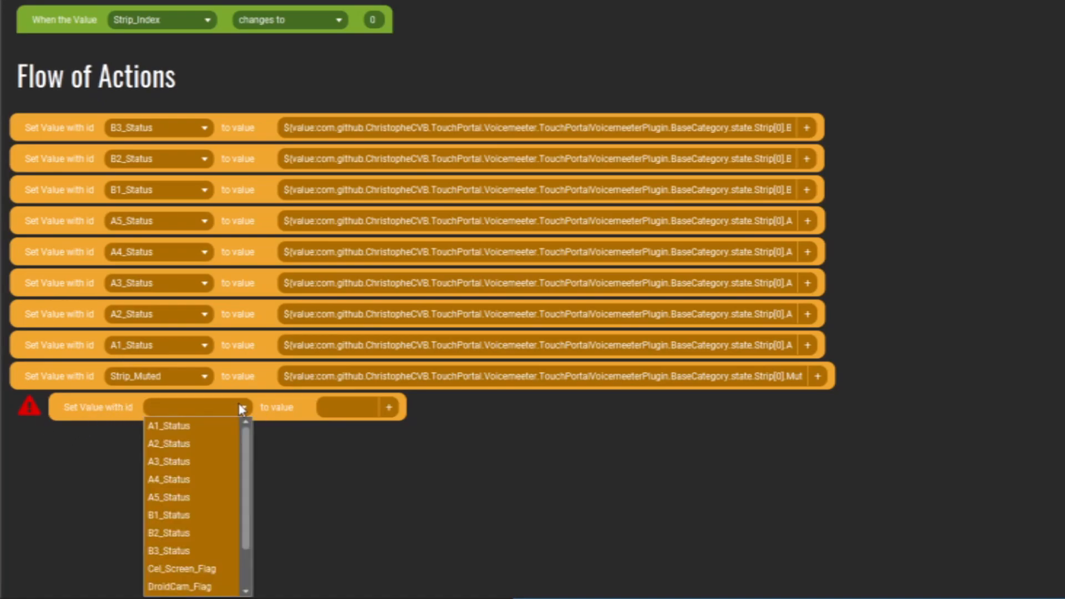
scroll(249, 499, down, 1)
drag(249, 490, 249, 429)
click(117, 409)
right_click(115, 410)
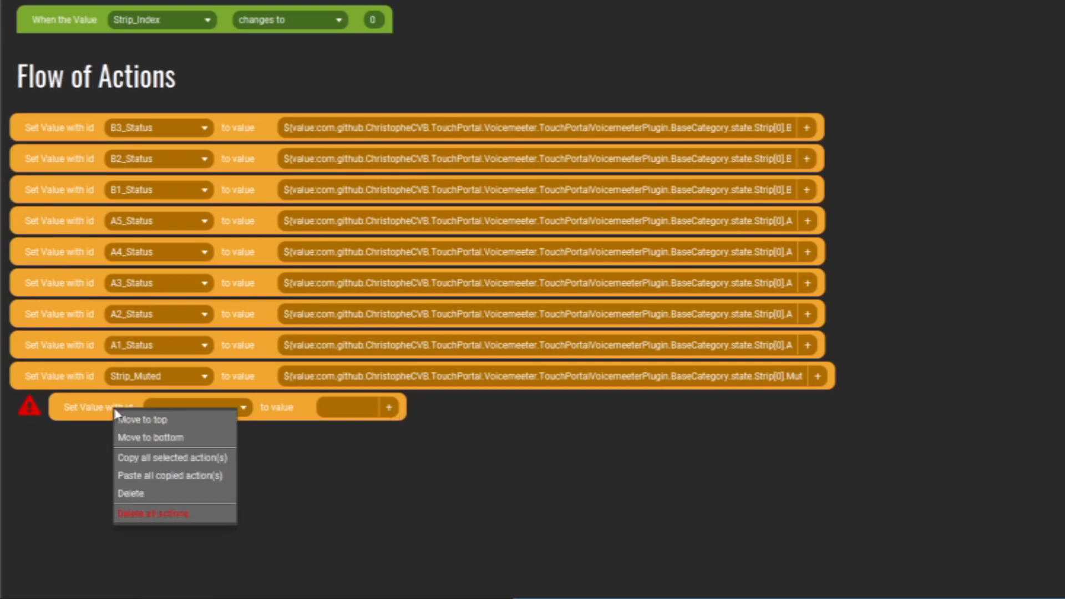
click(170, 493)
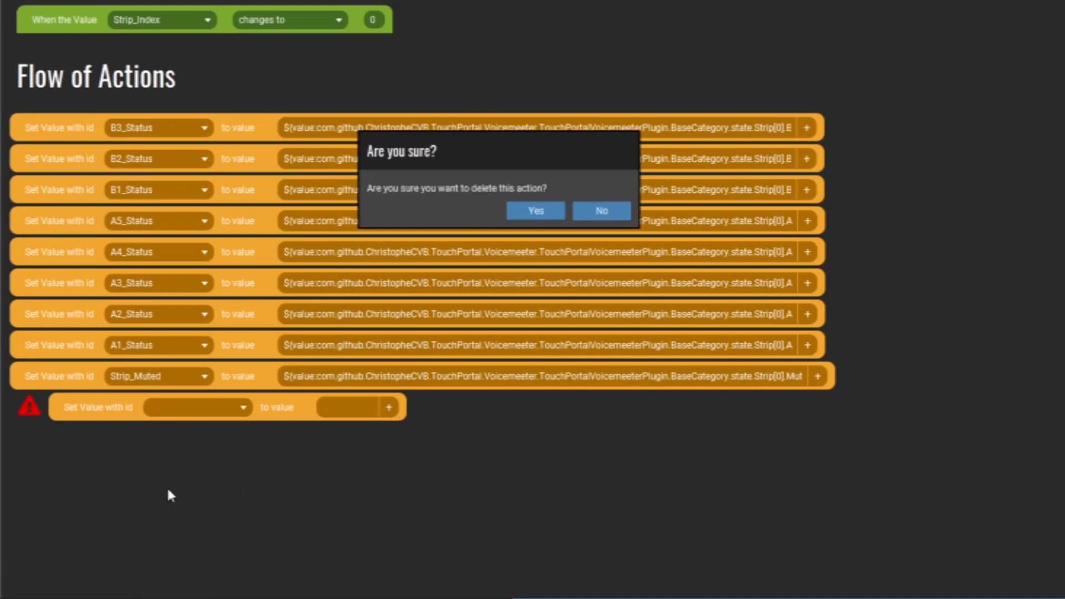
click(539, 212)
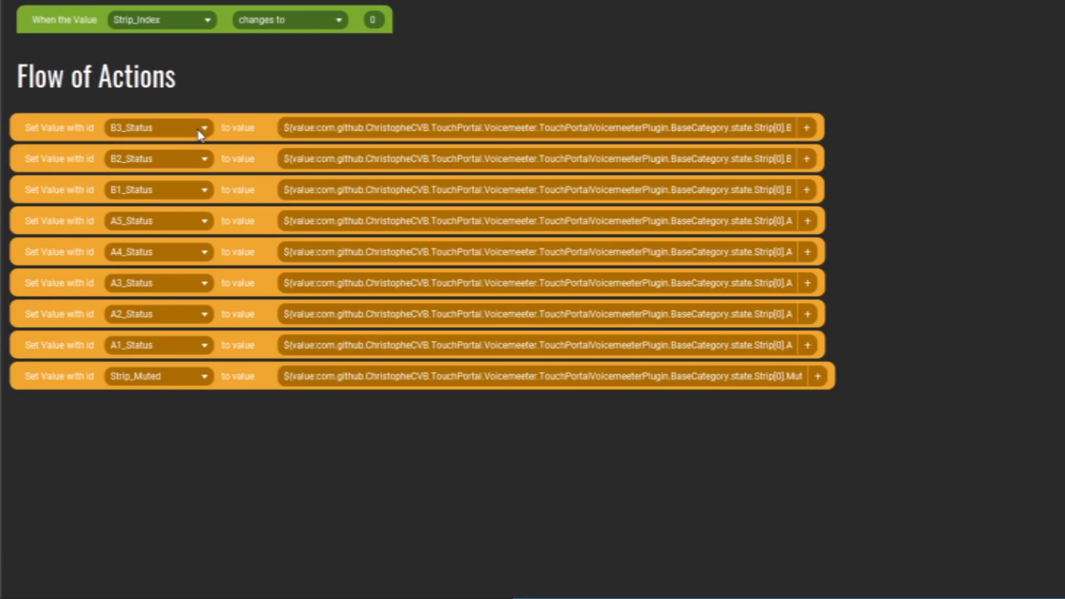
- Examine the VoiceMeeter plug-in variables available for the B3_Status and B2_Status actions, and close the Strip 0 event without saving
click(809, 128)
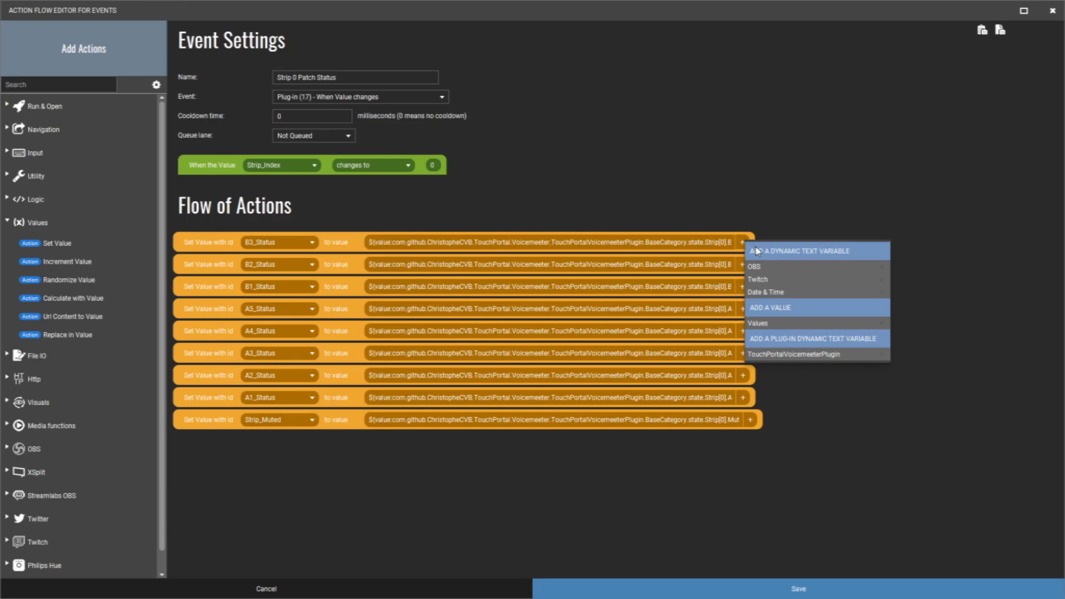
mouse_move(826, 358)
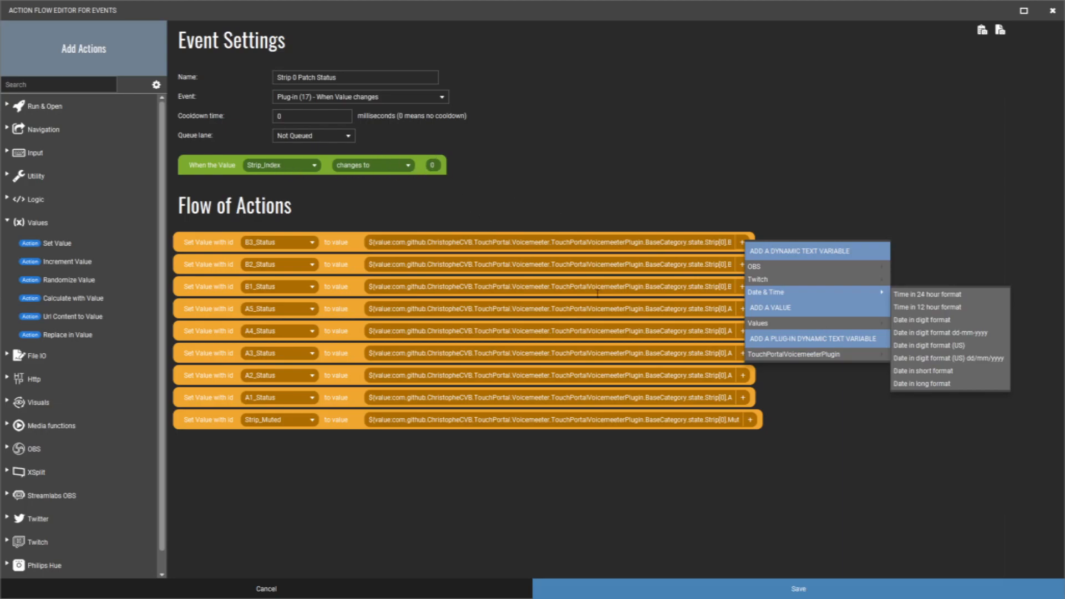
mouse_move(764, 352)
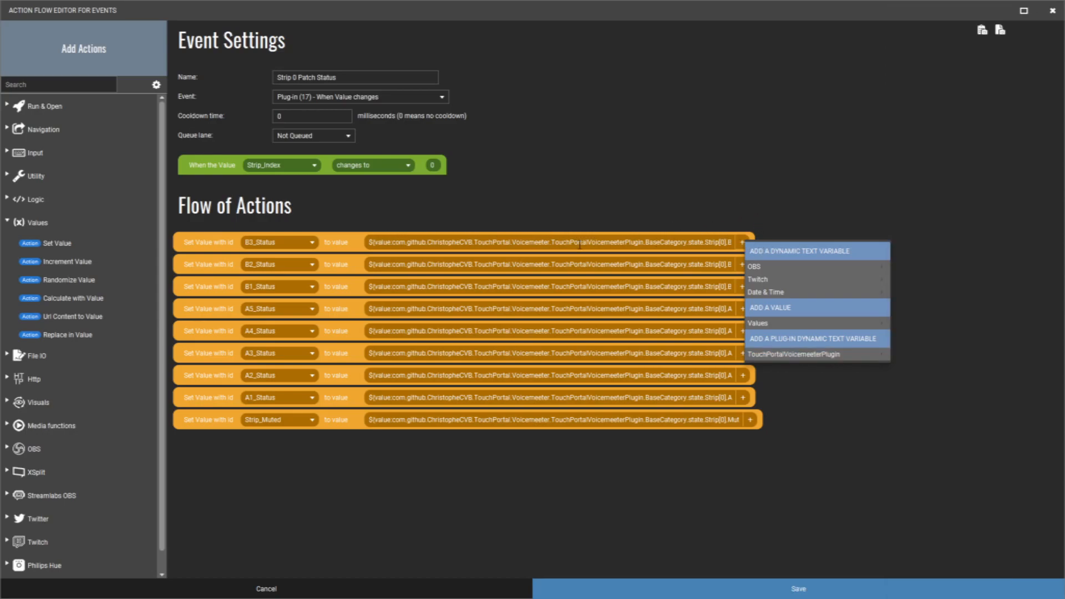
click(775, 181)
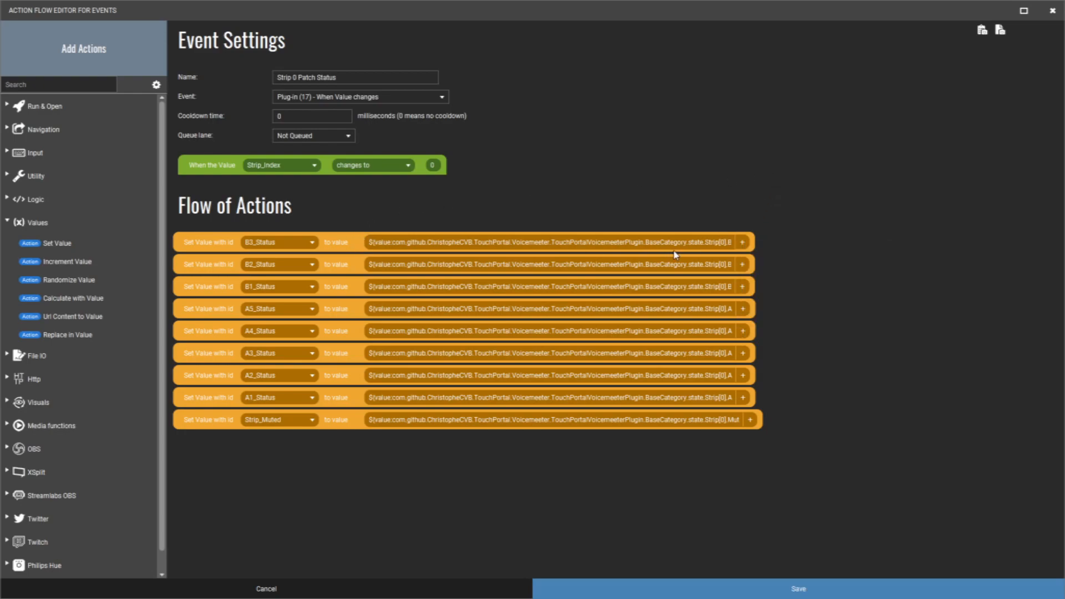
click(742, 265)
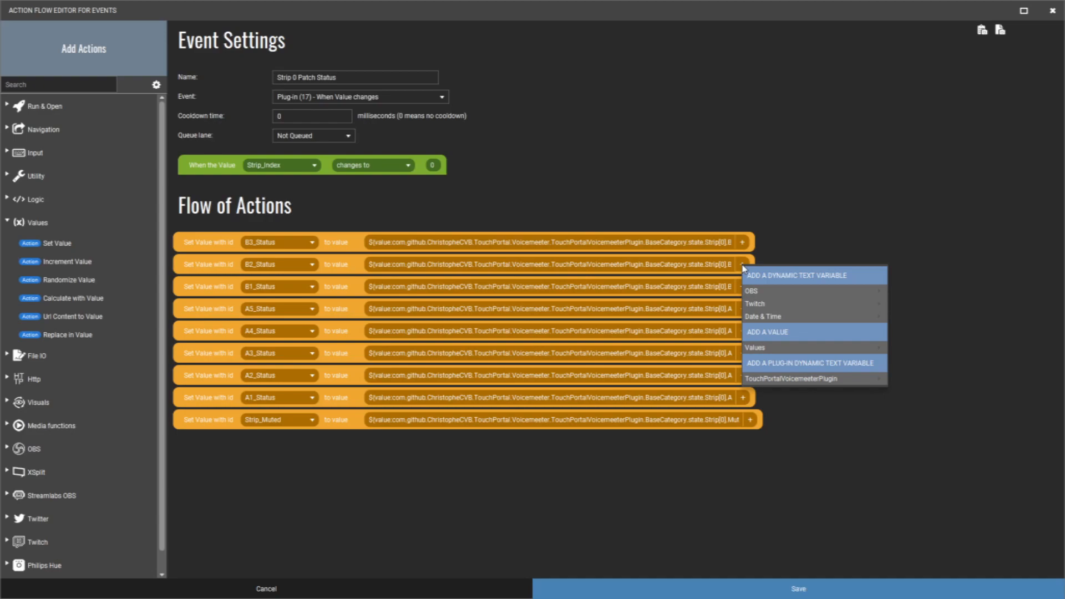
mouse_move(757, 292)
mouse_move(793, 380)
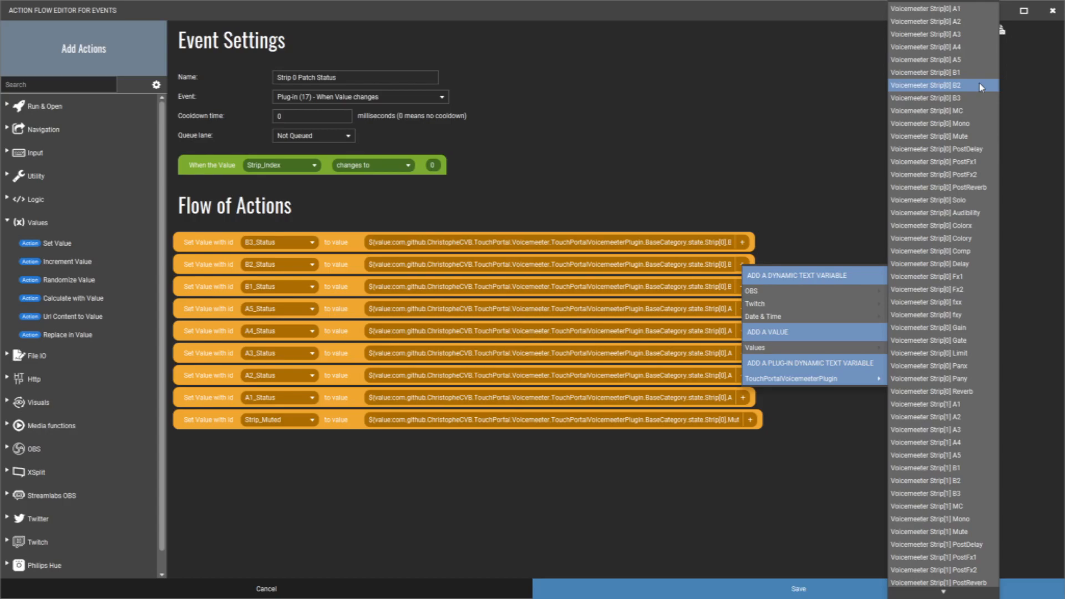
click(784, 105)
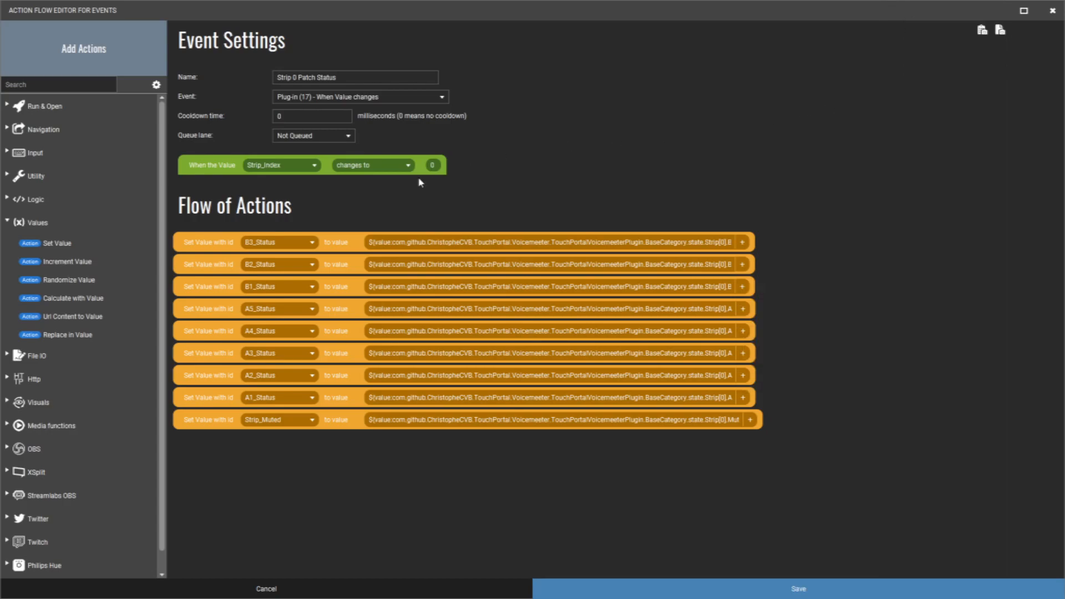
click(286, 586)
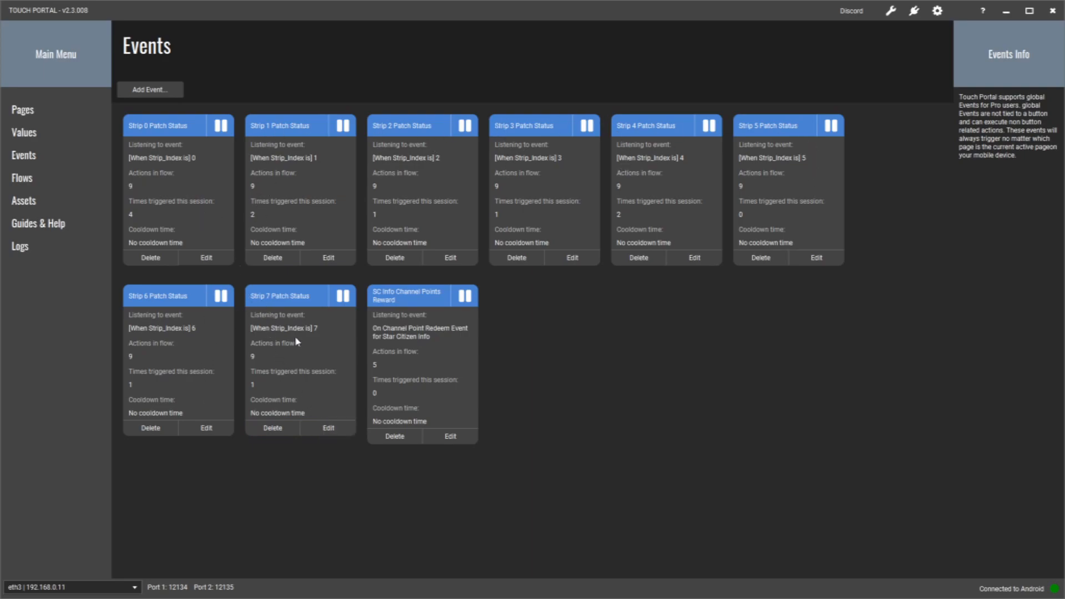
- Open the Strip 7 Patch Status event and find the Voicemeeter Strip[7] B3 variable for its B3_Status action, without inserting it
click(329, 429)
click(808, 126)
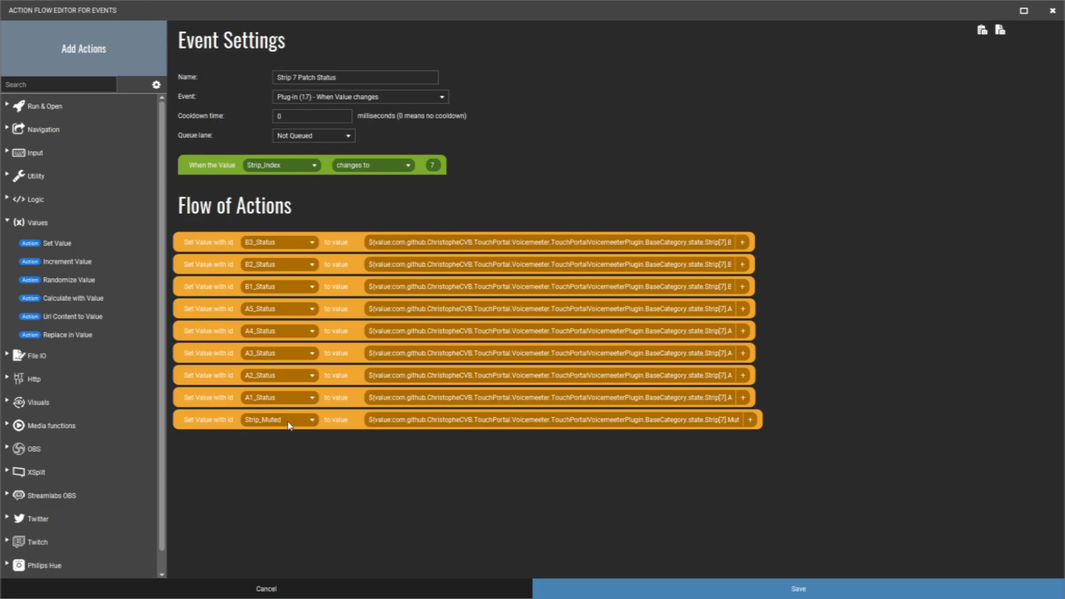
click(742, 243)
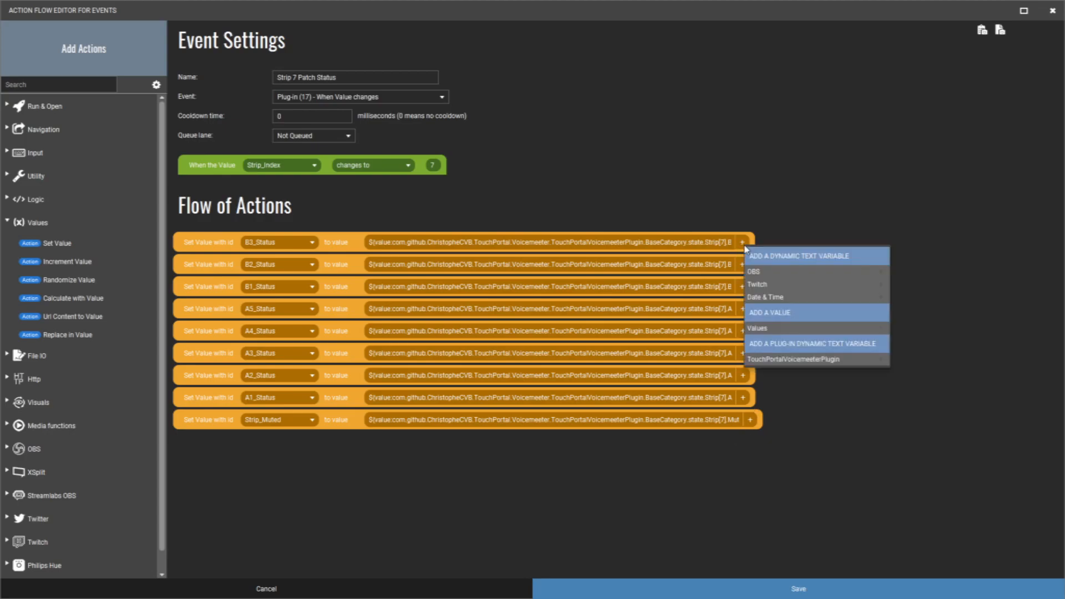
mouse_move(770, 361)
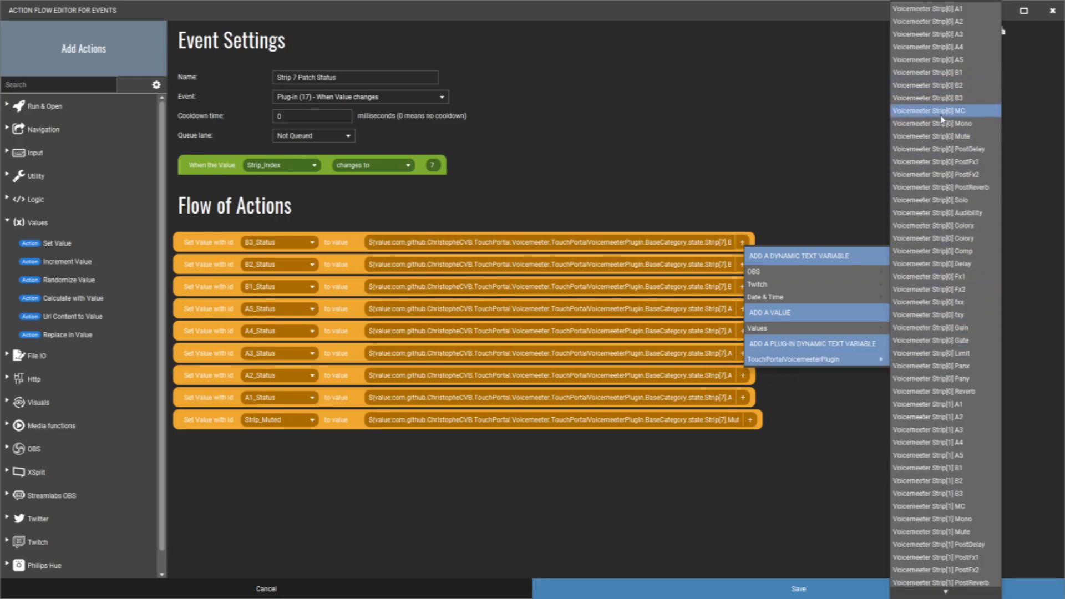
scroll(948, 276, down, 15)
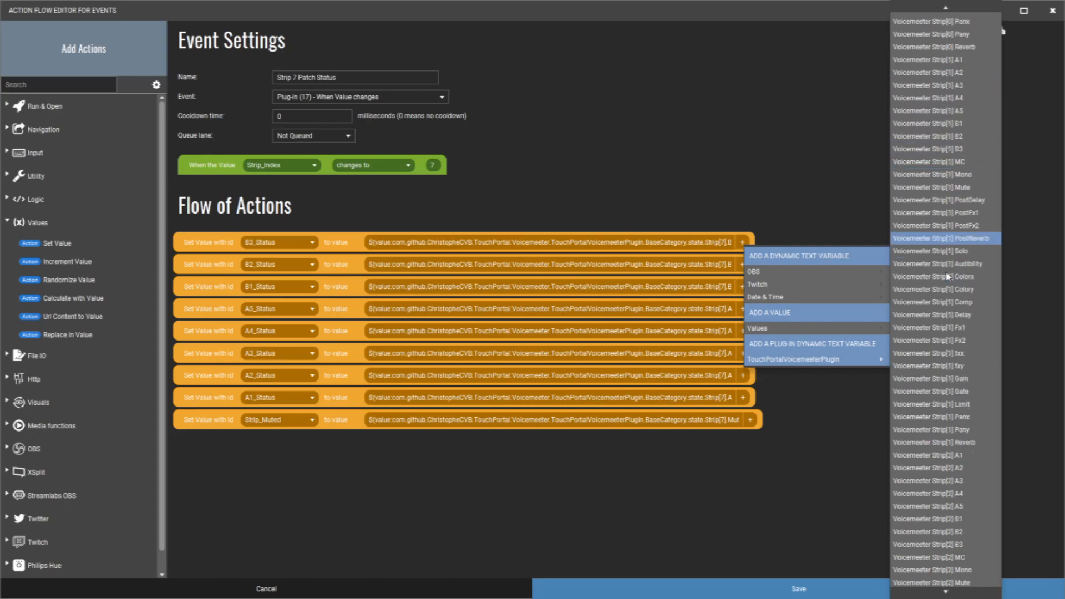
scroll(951, 279, down, 20)
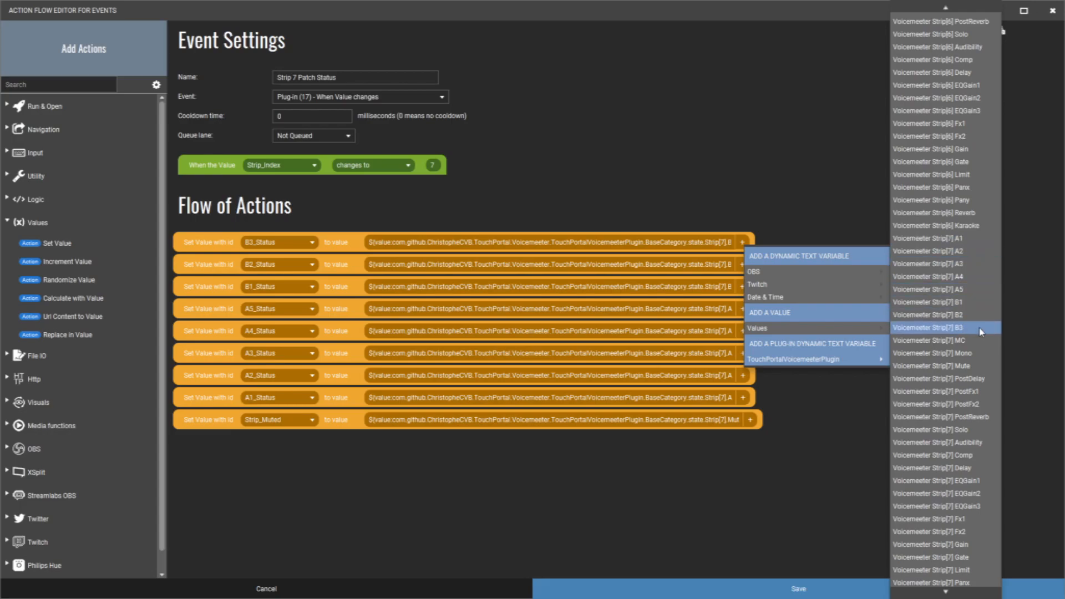
click(777, 445)
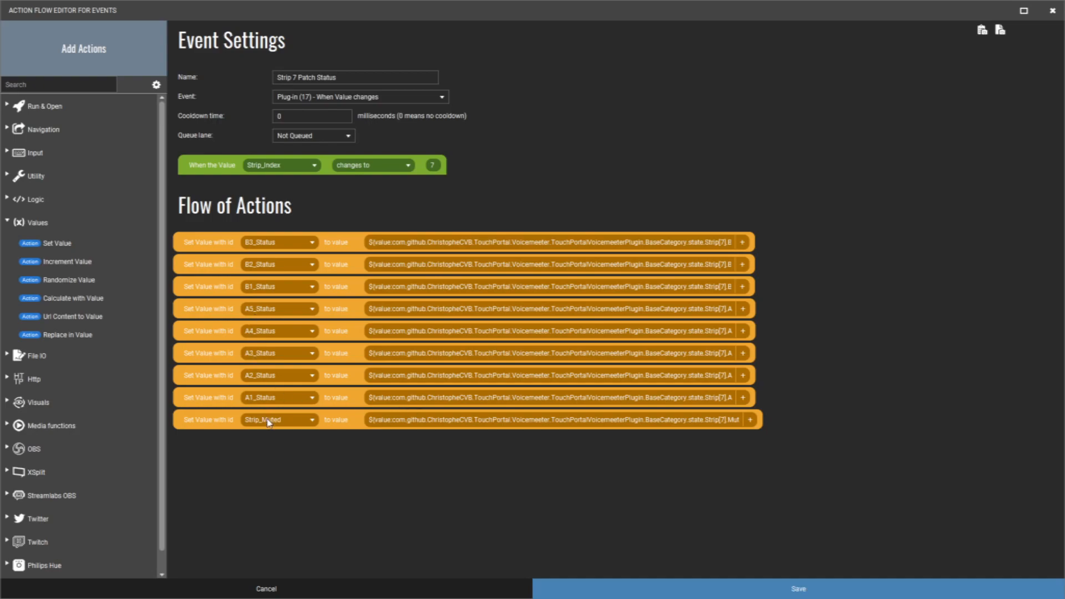
- Find the Voicemeeter Strip[7] Mute variable for the Strip_Muted action without inserting it, and return to the VoiceMeeter page
click(752, 424)
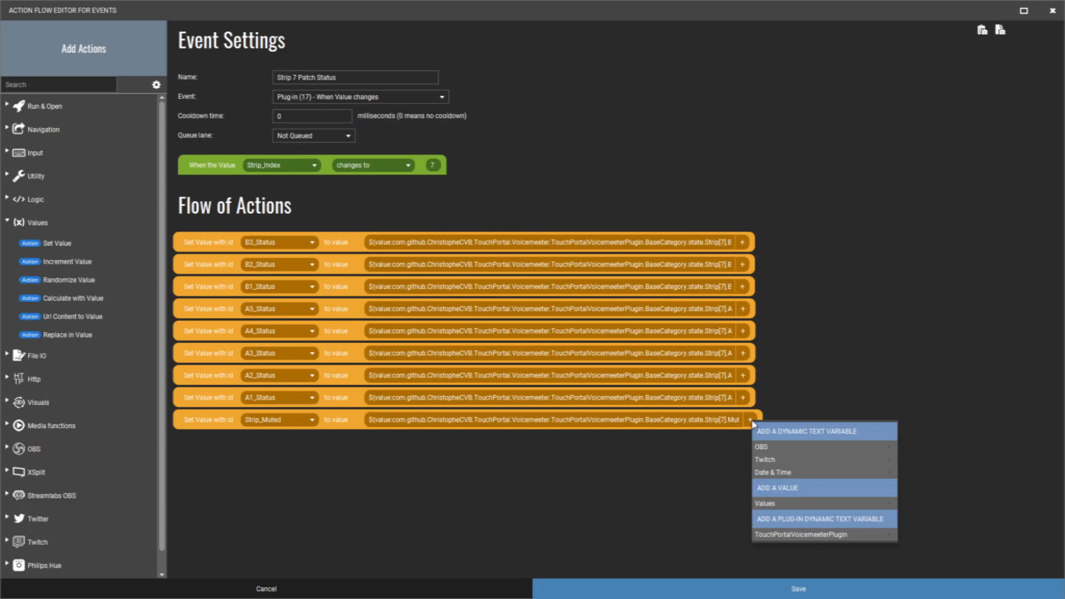
mouse_move(821, 534)
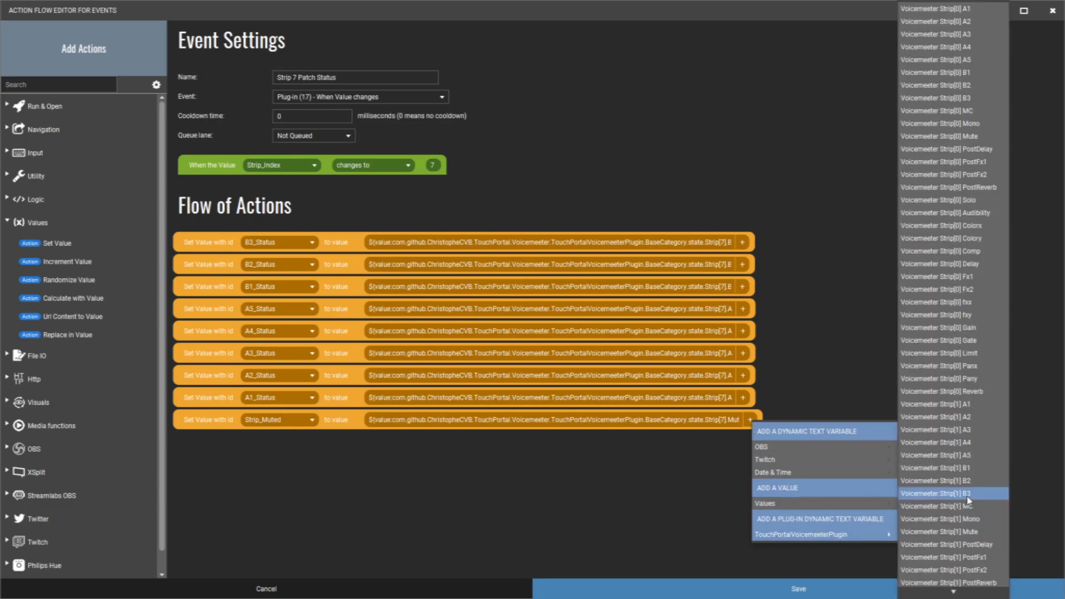
scroll(970, 502, down, 10)
scroll(969, 501, down, 20)
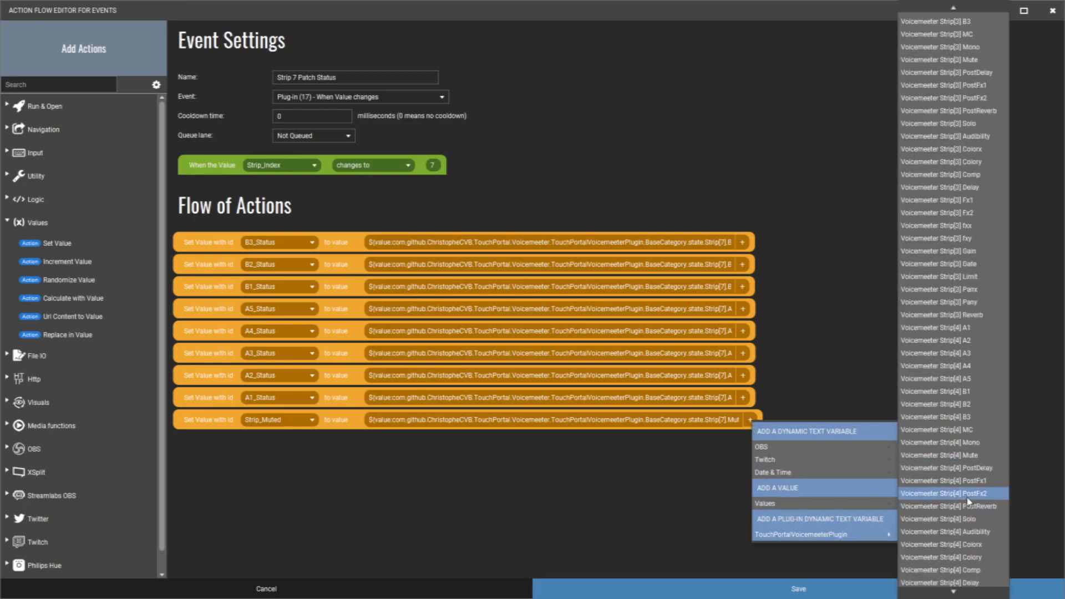
scroll(968, 501, down, 20)
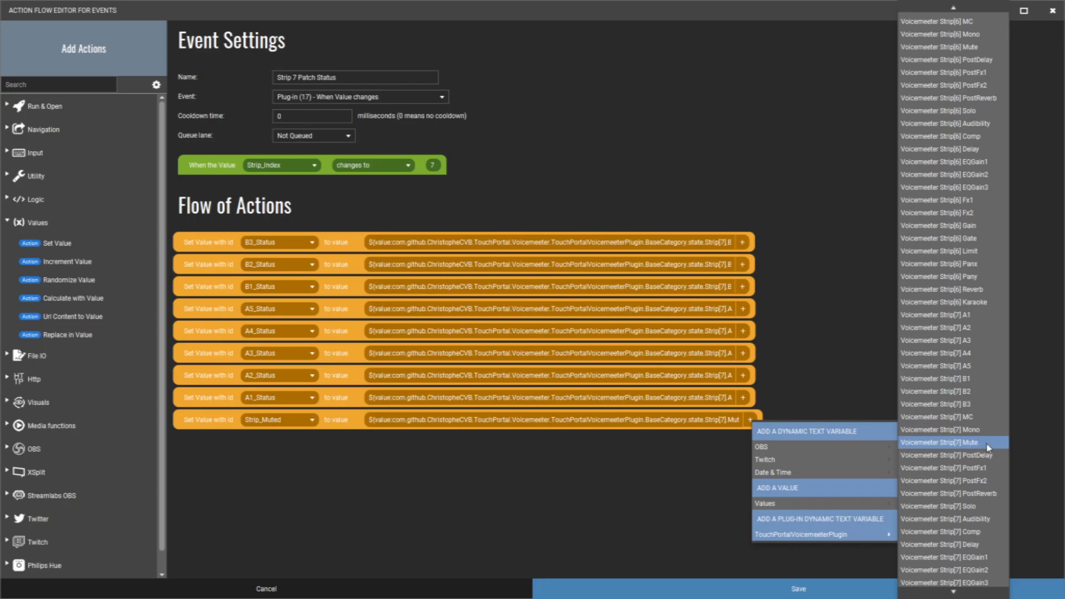
click(633, 505)
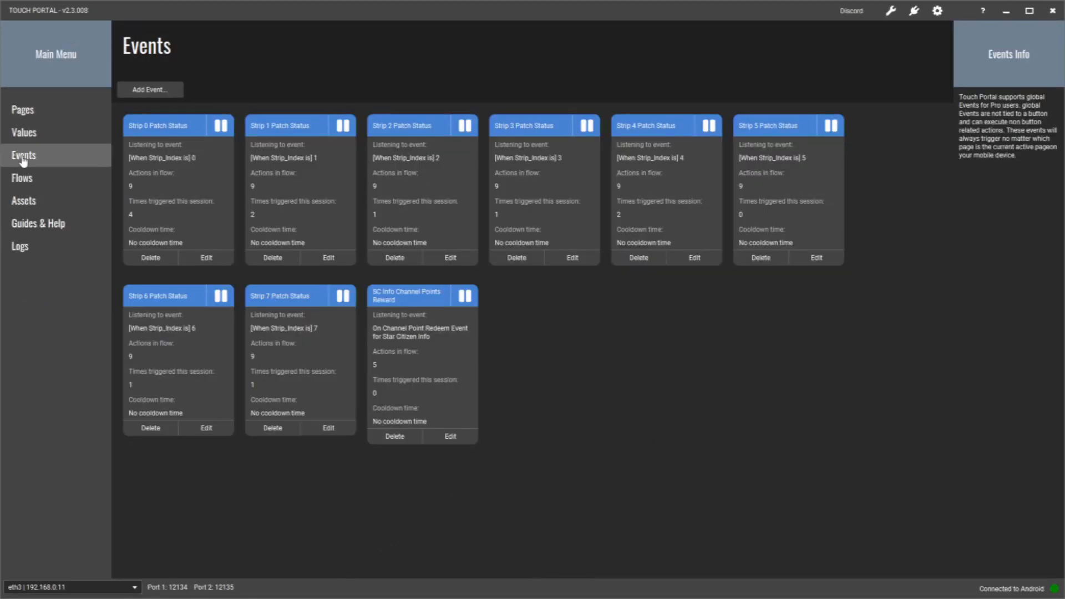
click(34, 119)
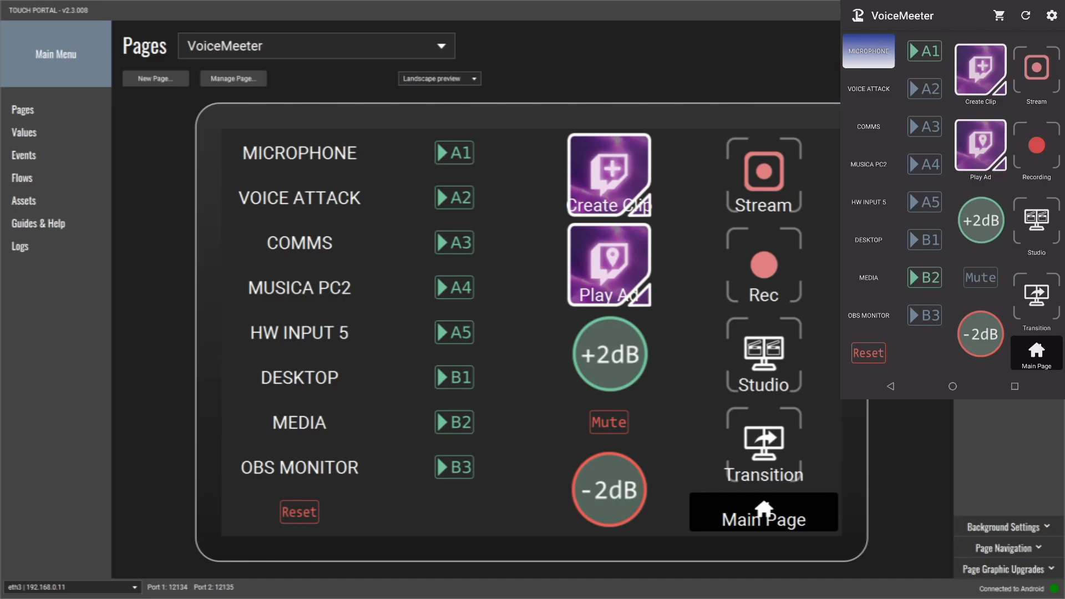
- Switch to VoiceMeeter Potato, turn off the Microphone strip's A1 output, and return to Touch Portal
click(123, 598)
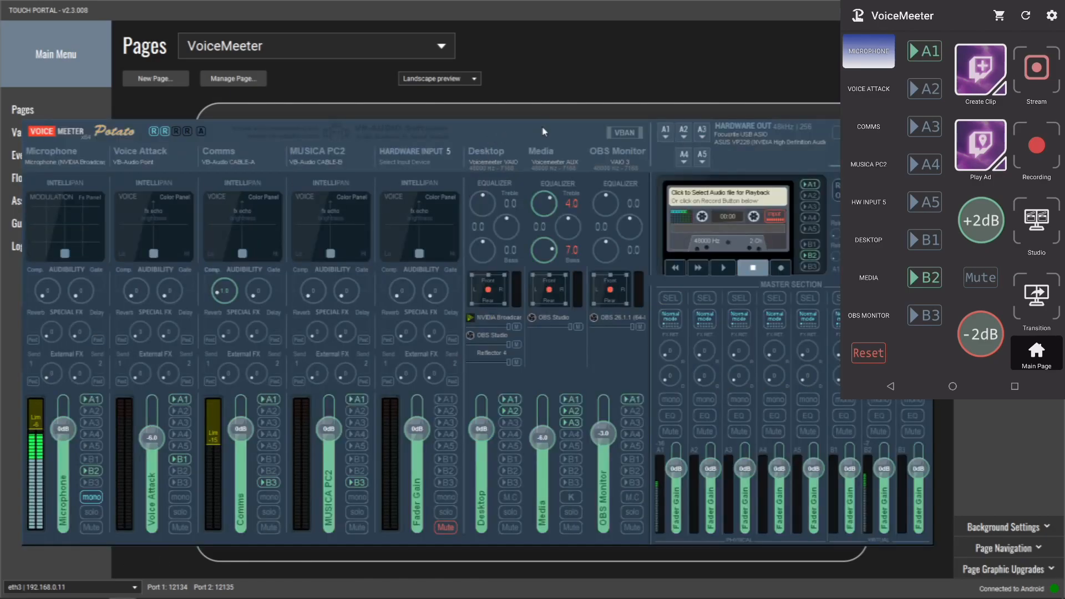
drag(544, 131, 567, 56)
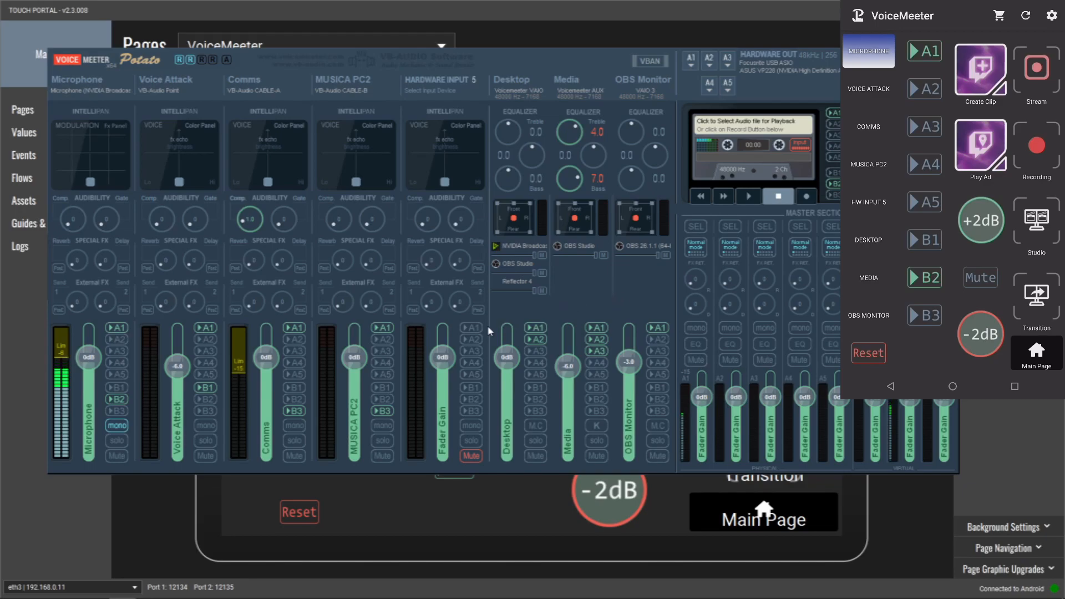
click(118, 329)
click(936, 59)
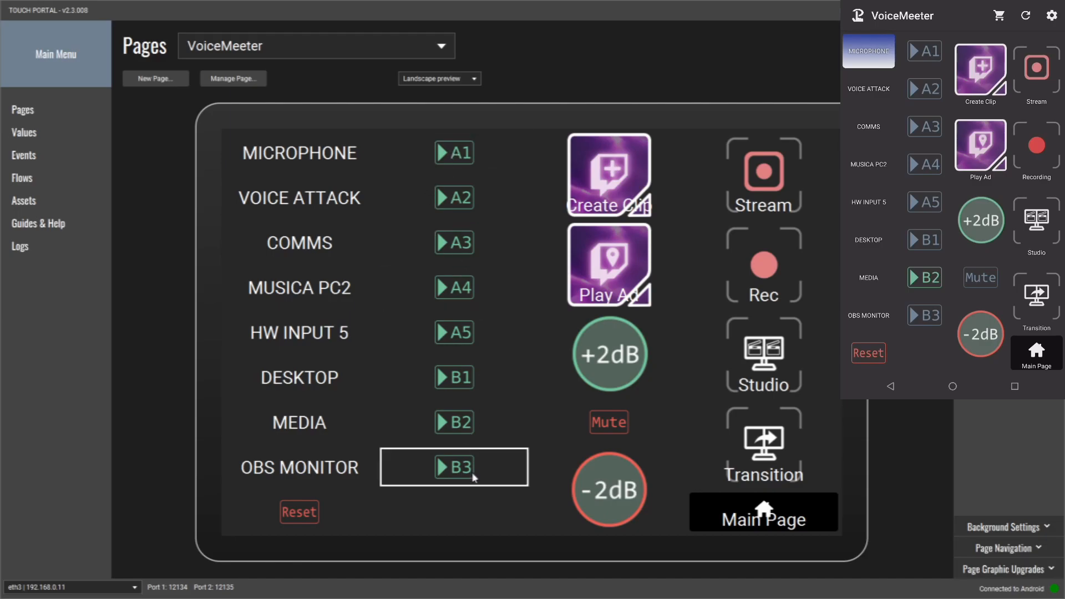
- Open the A1 button and add a blank If Statement with an Else branch below its existing On Pressed condition
click(460, 155)
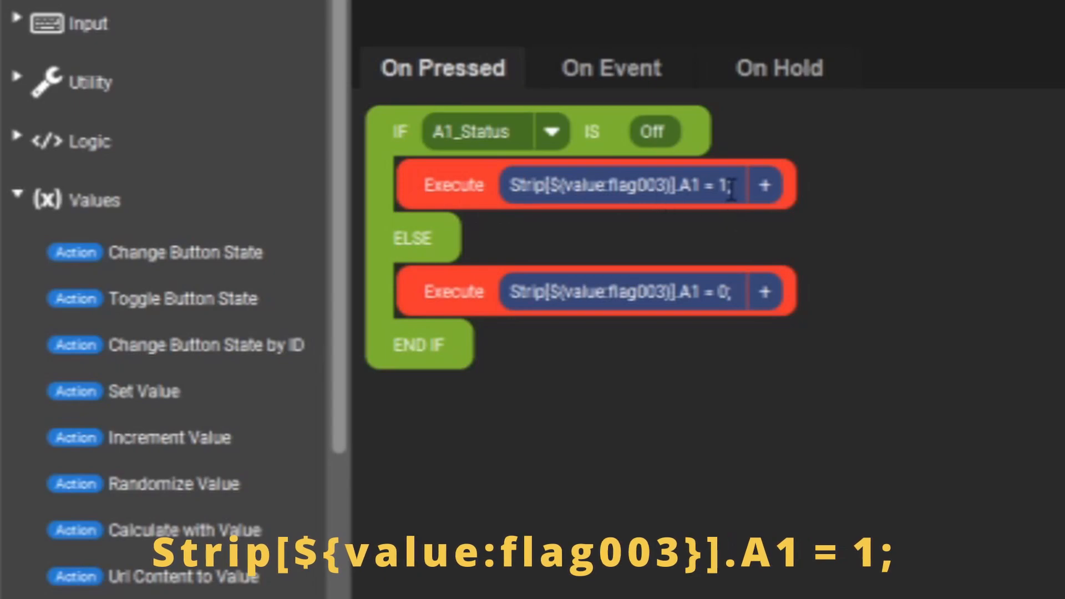
drag(738, 187, 505, 187)
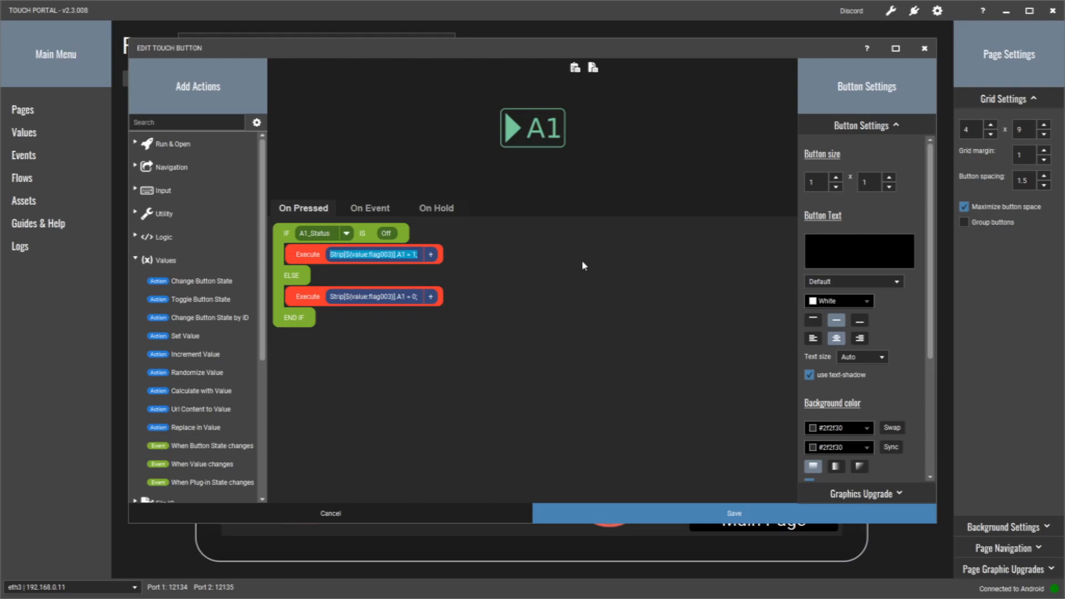
click(137, 261)
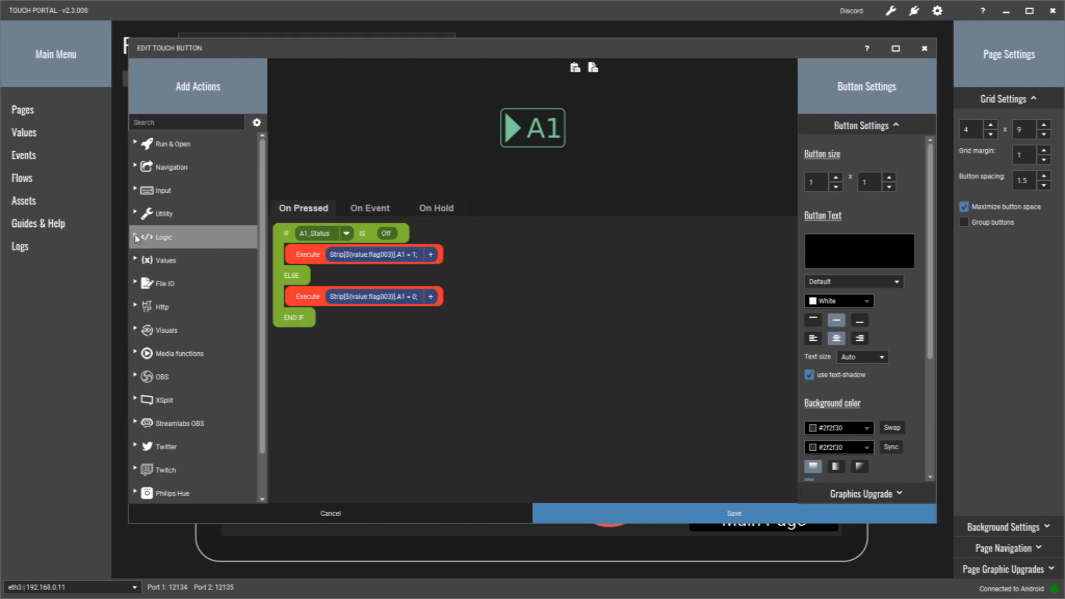
click(138, 237)
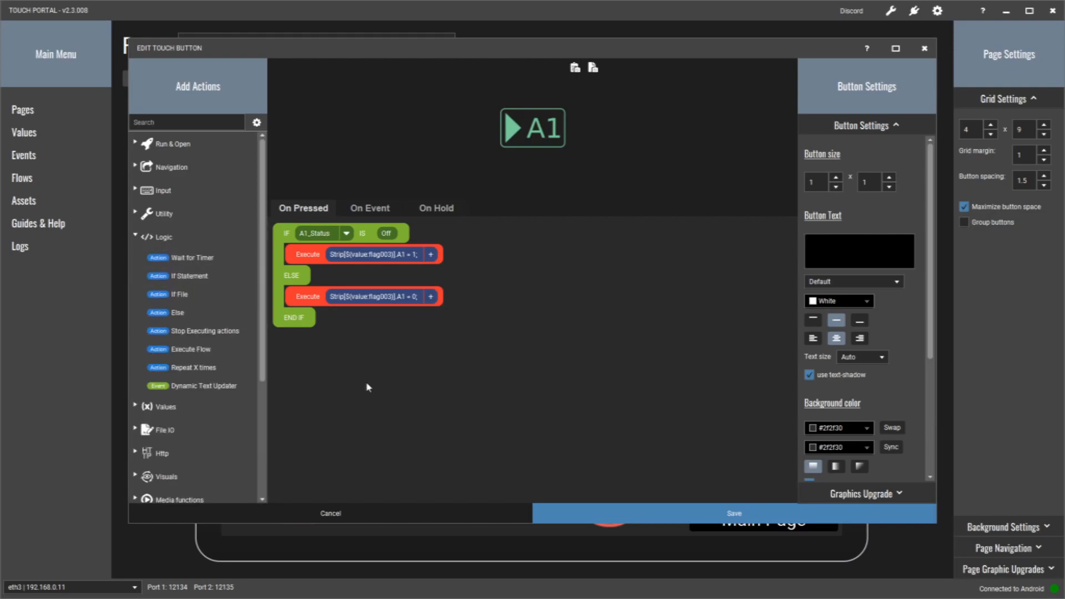
double_click(221, 280)
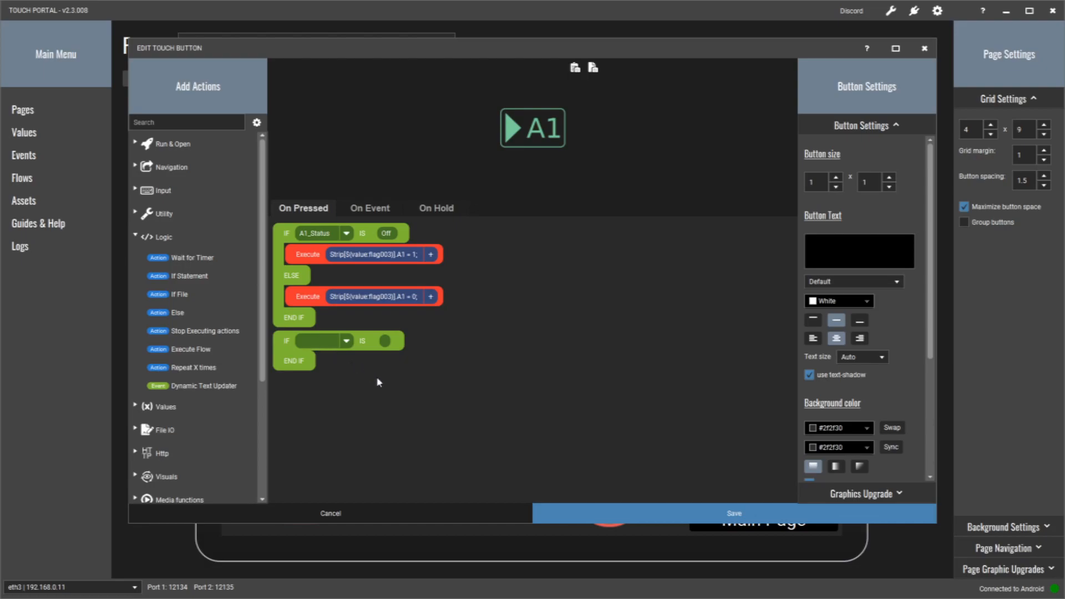
drag(188, 319, 309, 367)
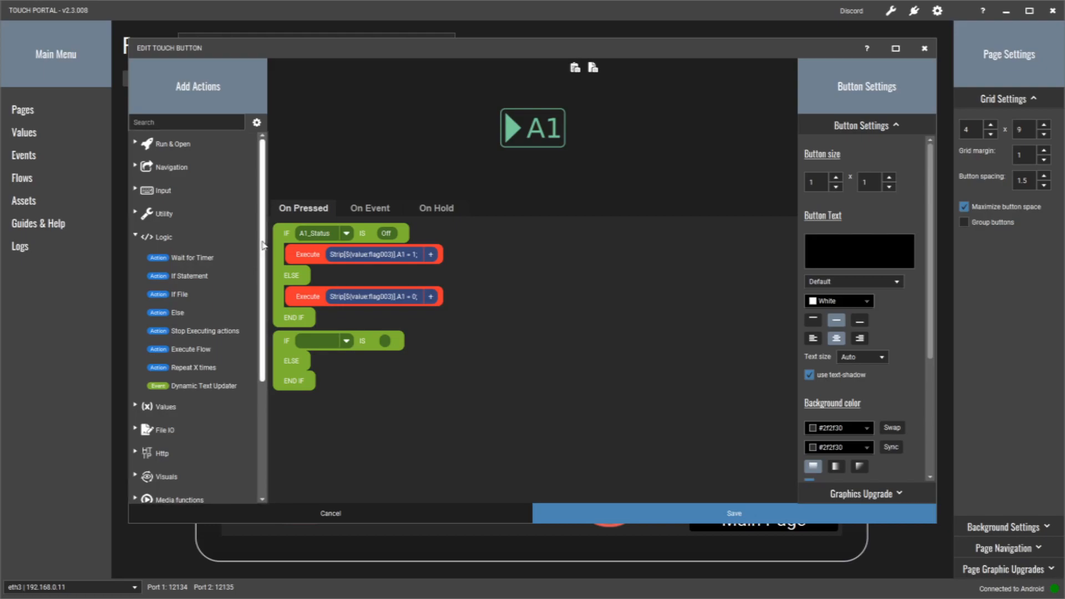
- Add a Voicemeeter Custom Command action and place it inside the blank If branch, above Else
drag(264, 246, 263, 360)
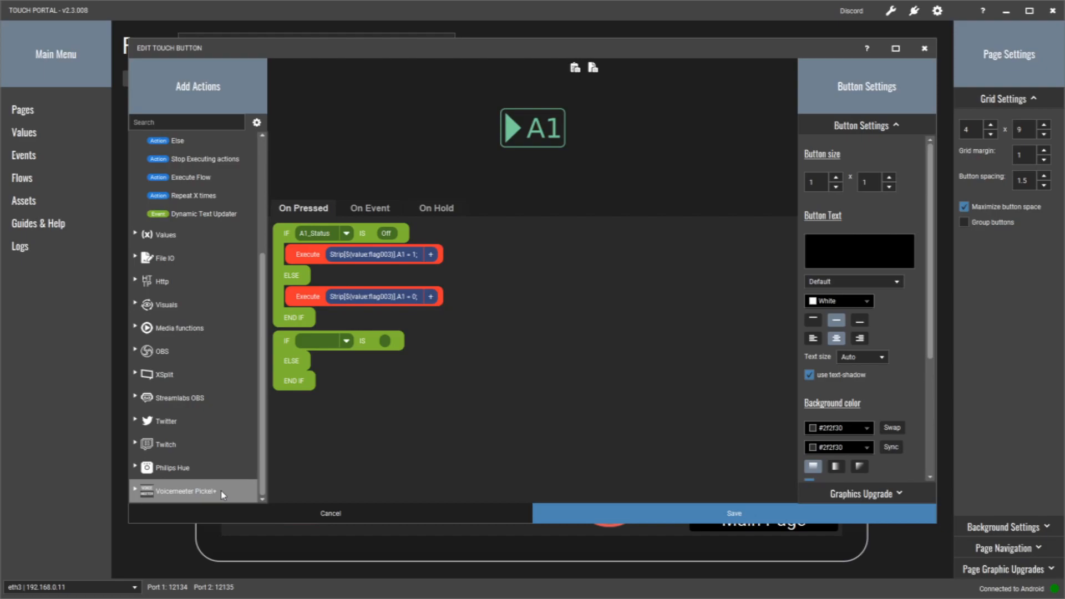
click(140, 491)
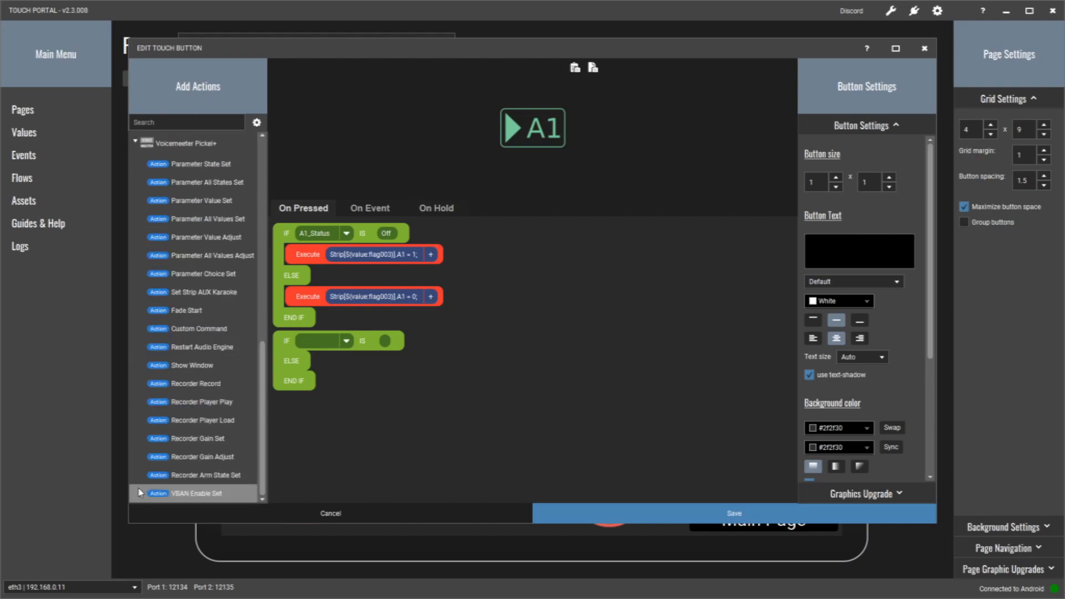
click(238, 332)
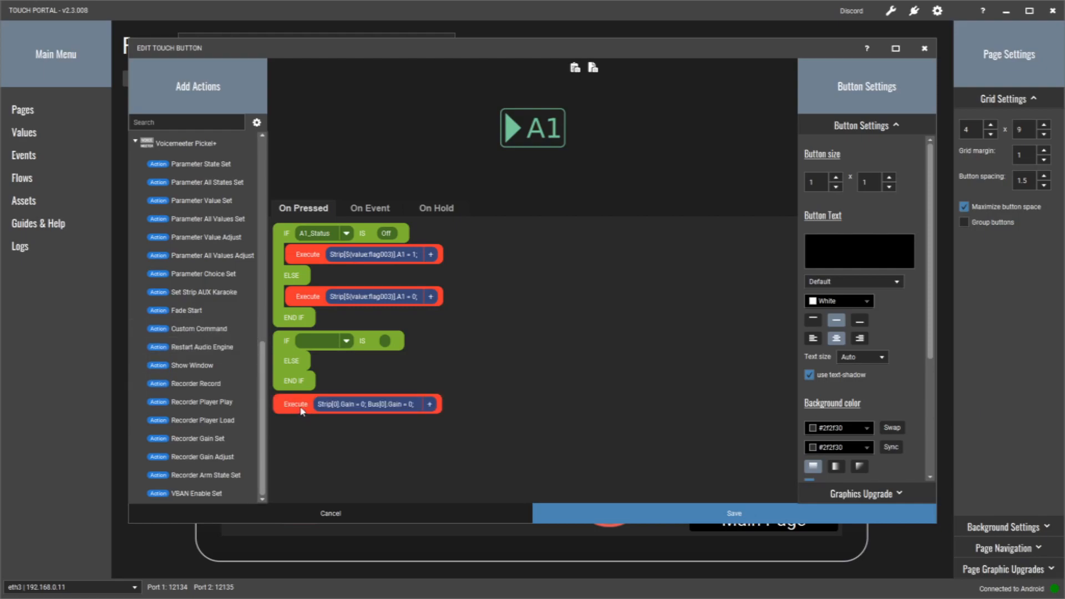
drag(301, 410, 298, 363)
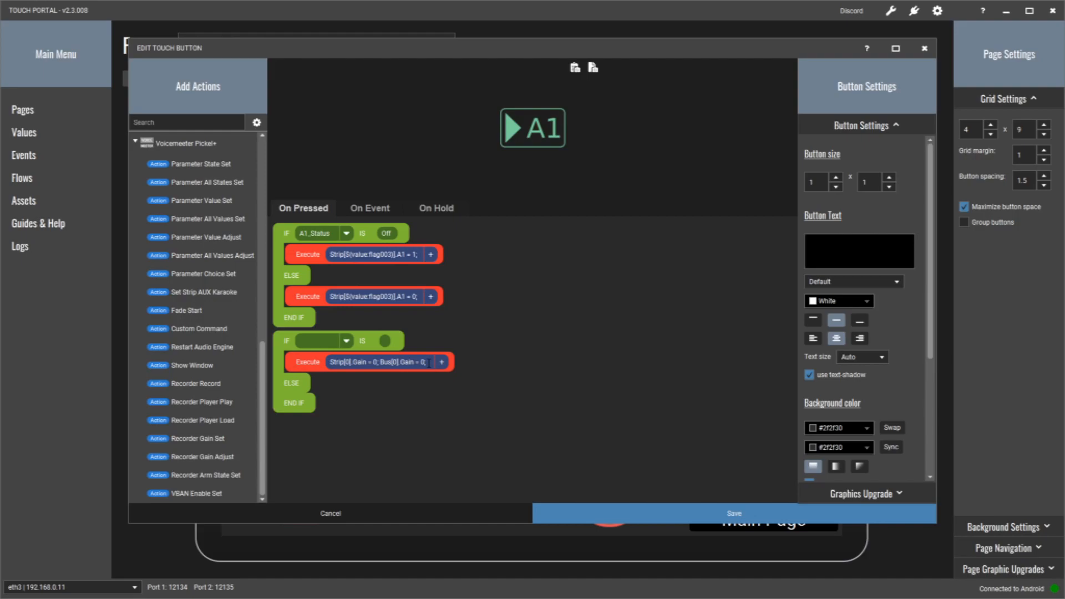
click(575, 307)
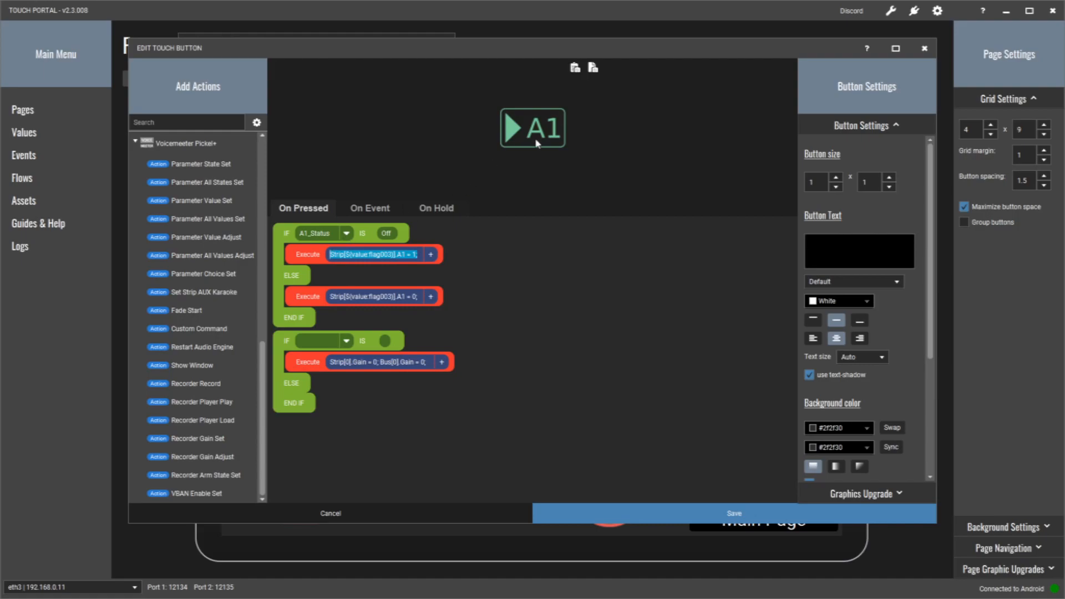
- Delete the whole blank If block, including its Custom Command and Else branch
click(288, 344)
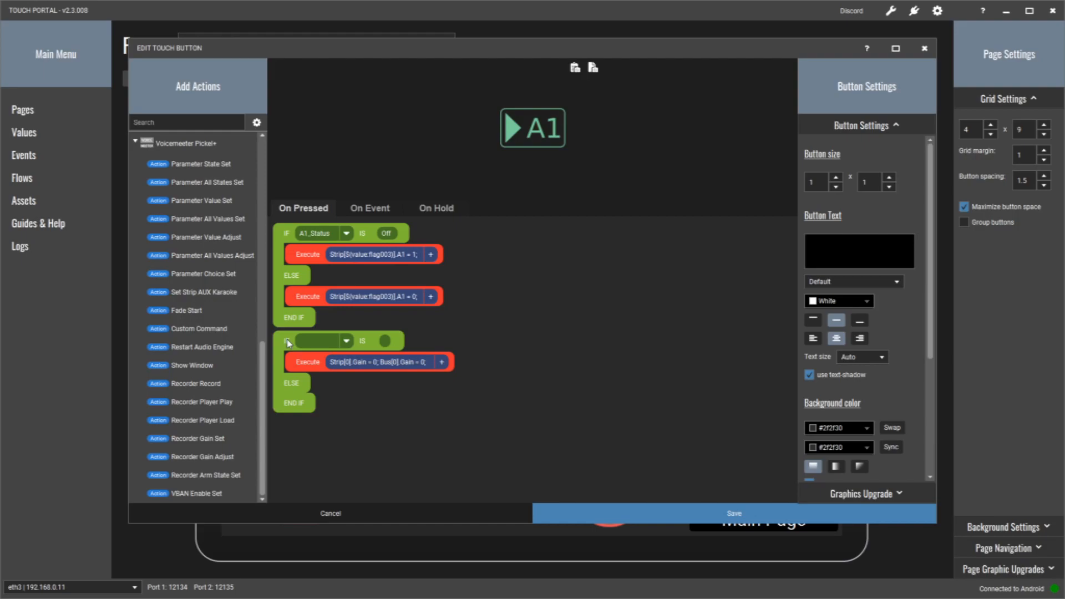
ctrl+click(288, 342)
ctrl+click(303, 366)
ctrl+click(295, 394)
ctrl+click(297, 415)
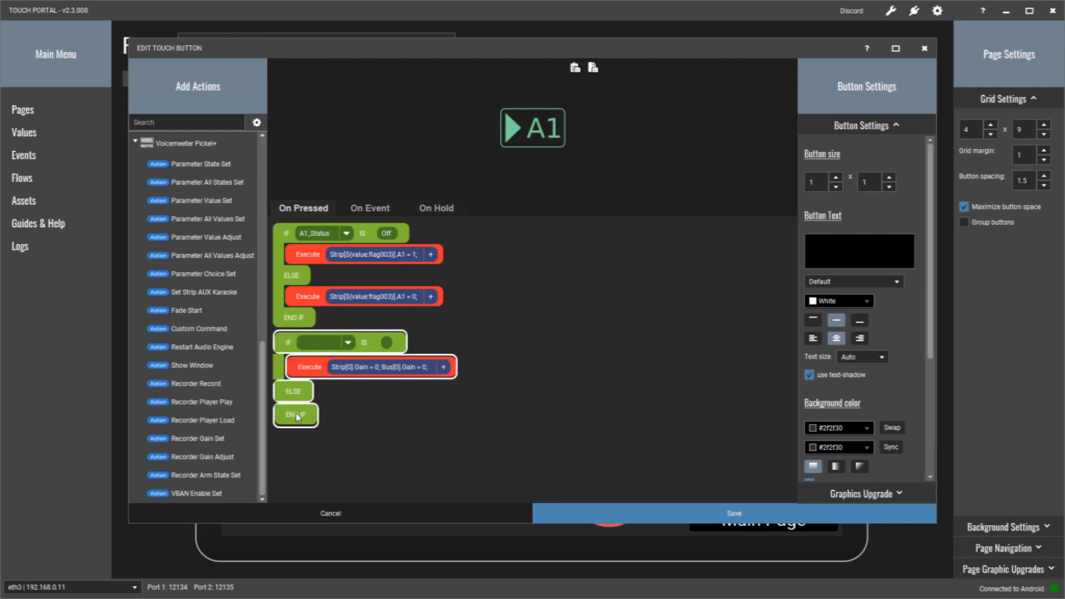
right_click(297, 415)
click(320, 465)
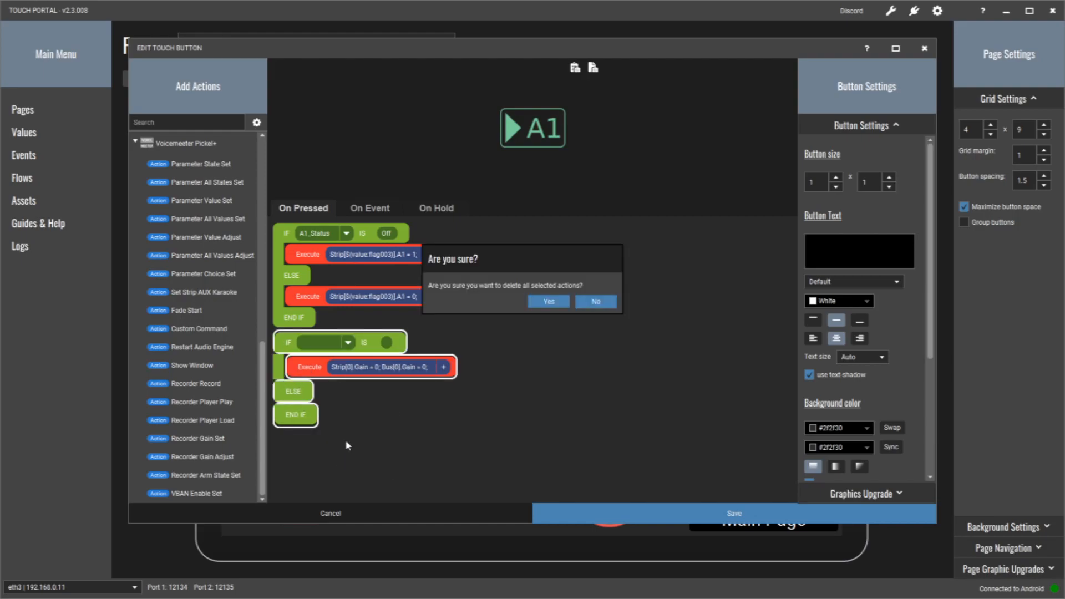
click(545, 303)
- Examine the ${value:flag003} strip reference in the A1 = 1 command, and close the A1 button without saving
click(343, 254)
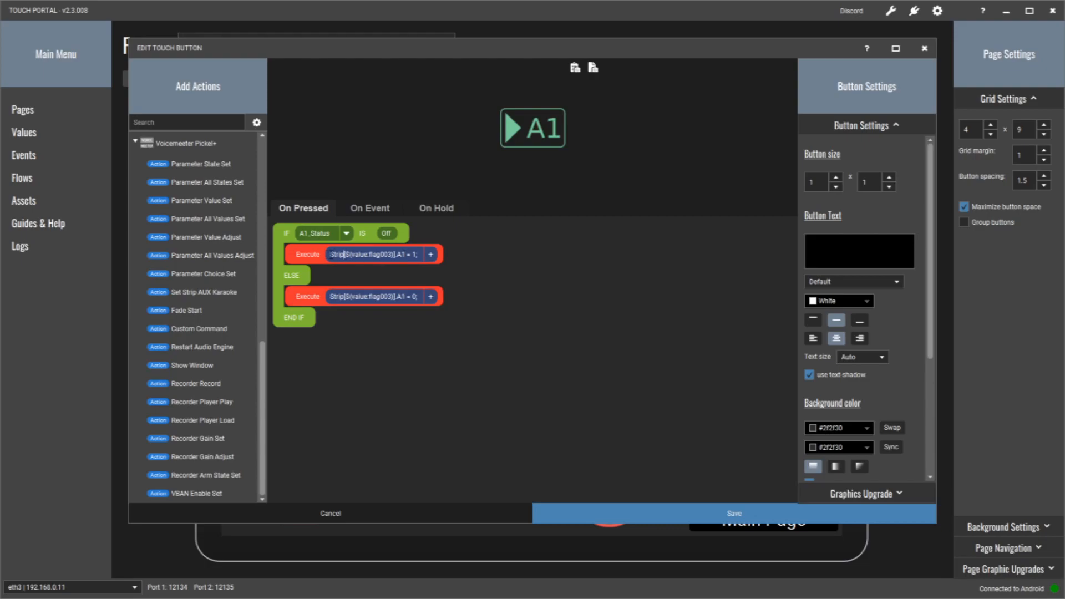
drag(351, 254, 393, 254)
click(347, 250)
drag(347, 251, 393, 256)
click(361, 510)
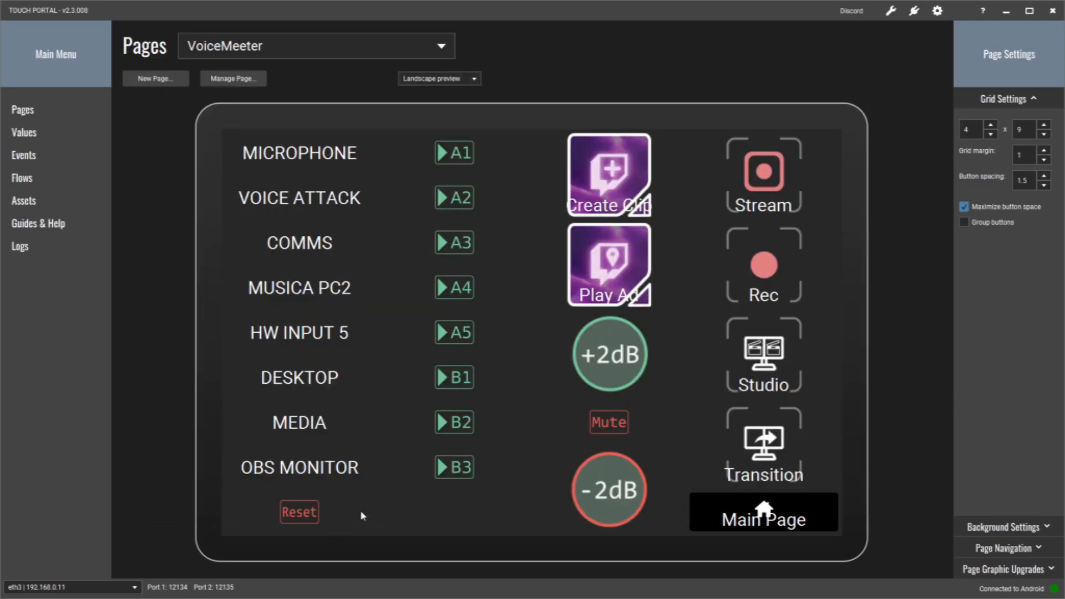
- Examine the id of the Strip_Index value in the values list, and close its settings without saving
click(31, 145)
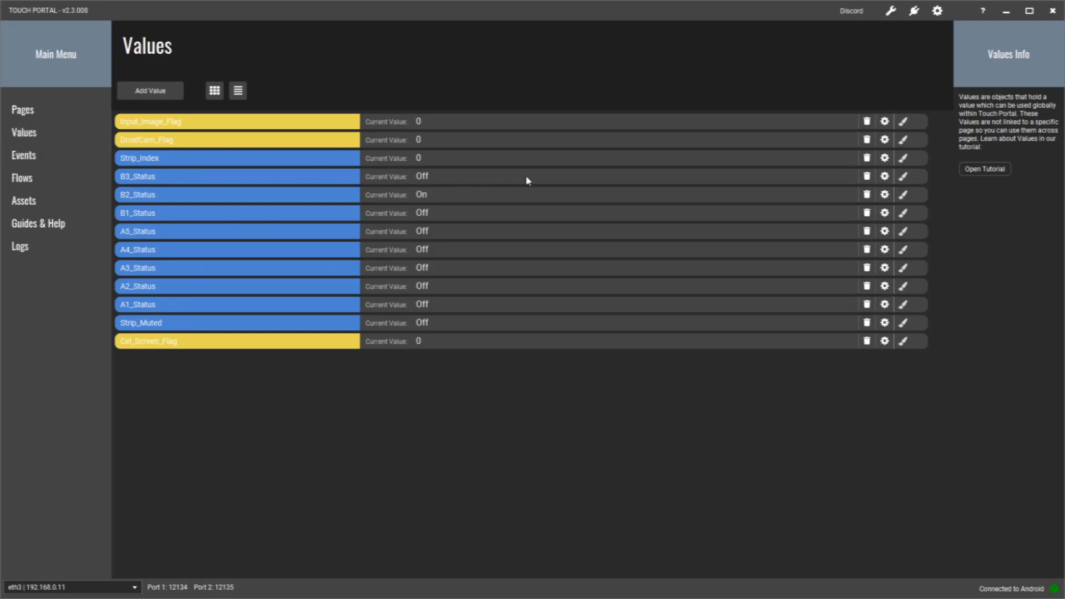
click(884, 158)
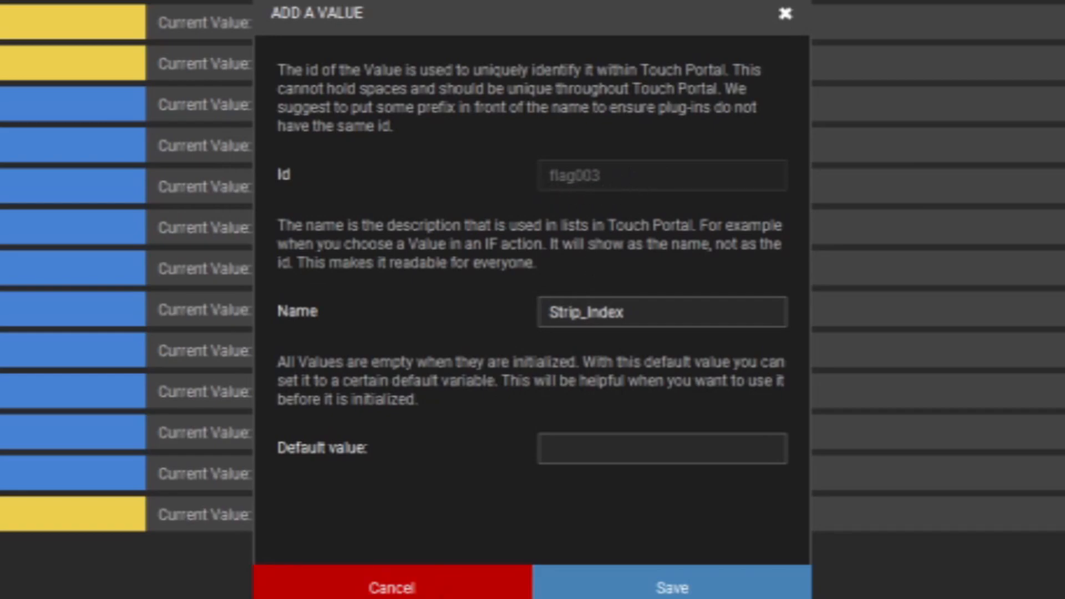
click(444, 588)
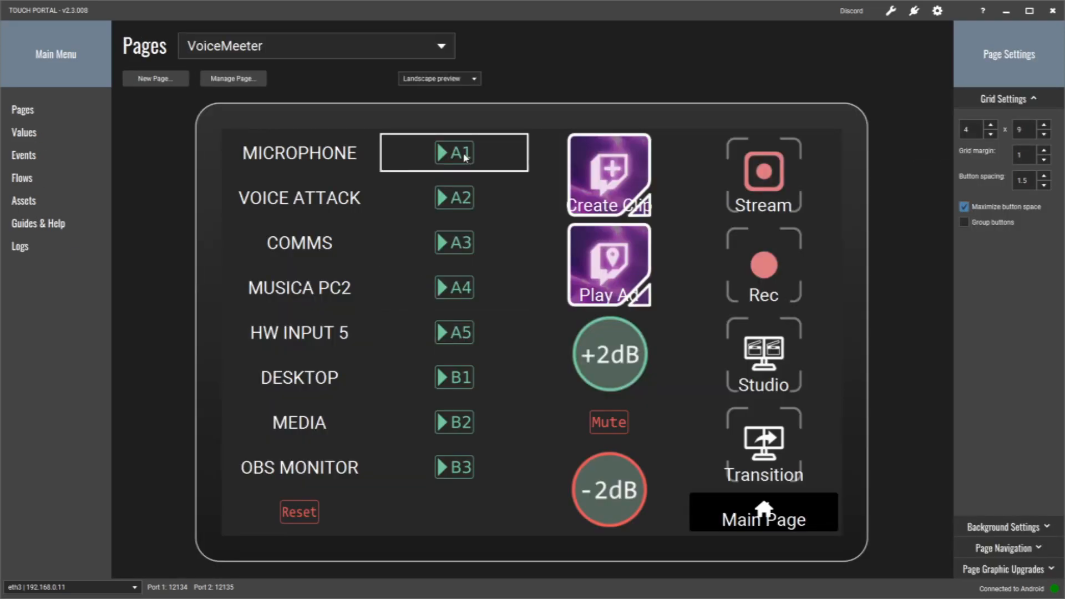
- Reopen the A1 button and examine the strip reference and the A1 = 1 and A1 = 0 parts of its commands
click(465, 155)
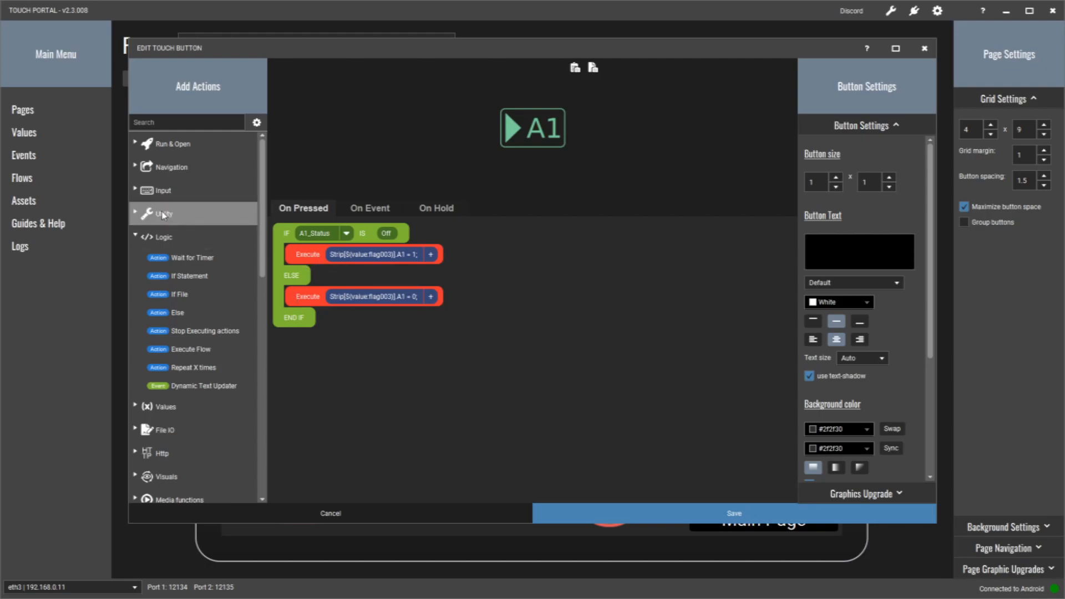
click(136, 235)
scroll(157, 266, down, 10)
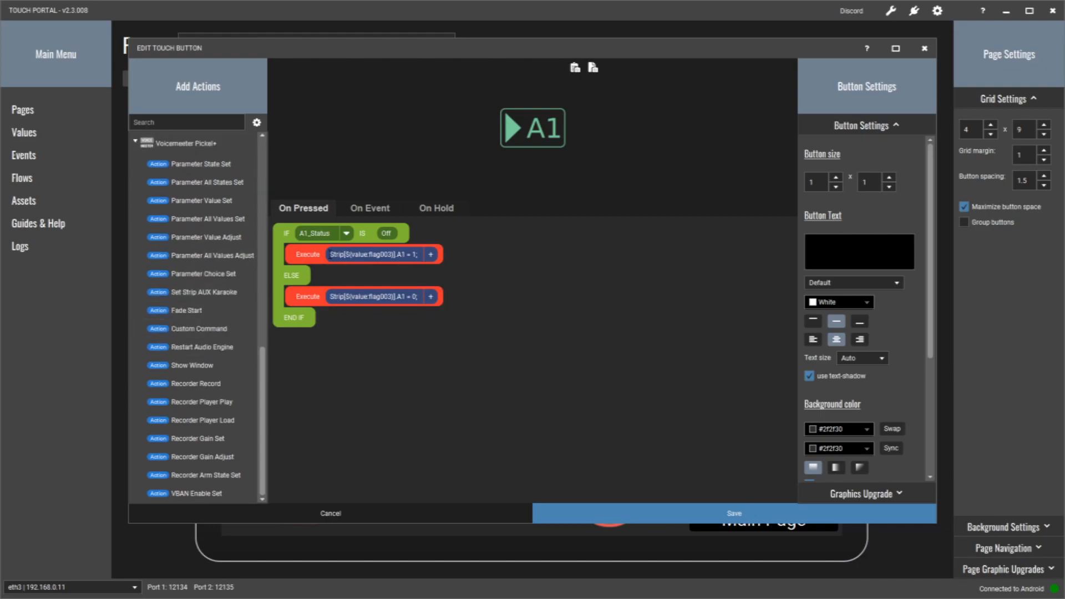
drag(330, 254, 395, 255)
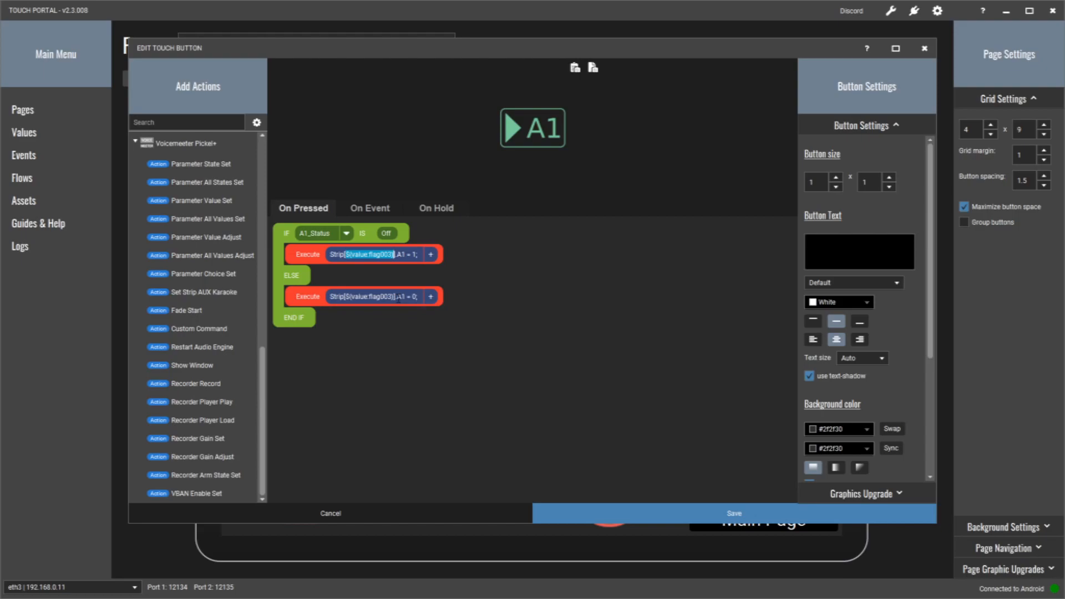
double_click(401, 254)
double_click(414, 254)
double_click(414, 296)
click(465, 347)
- Examine the A1 button's On Event blocks that set A1_Status for each strip index
click(367, 209)
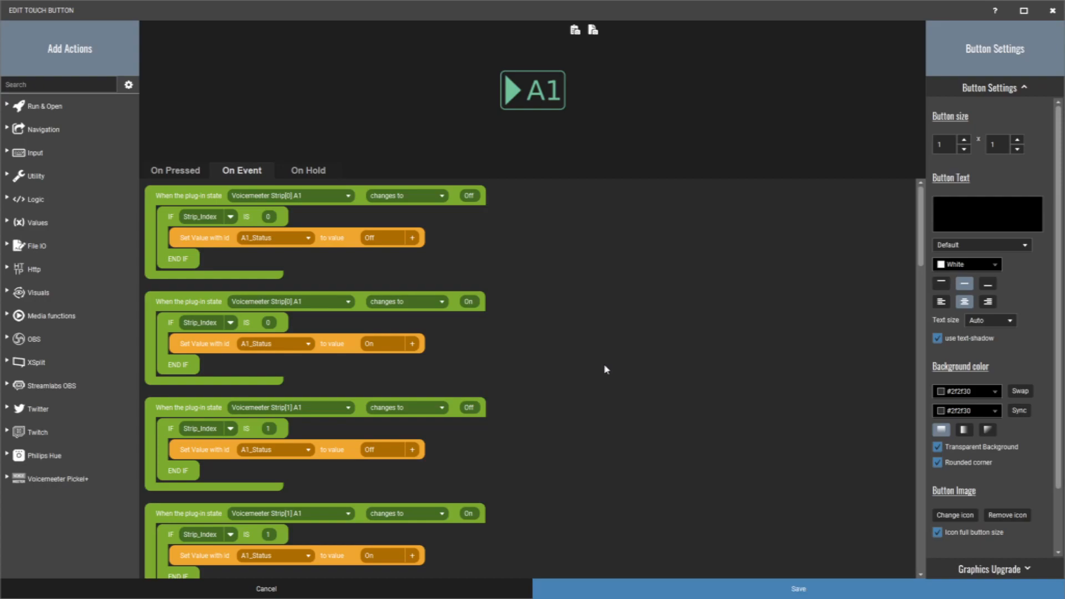
scroll(604, 368, down, 6)
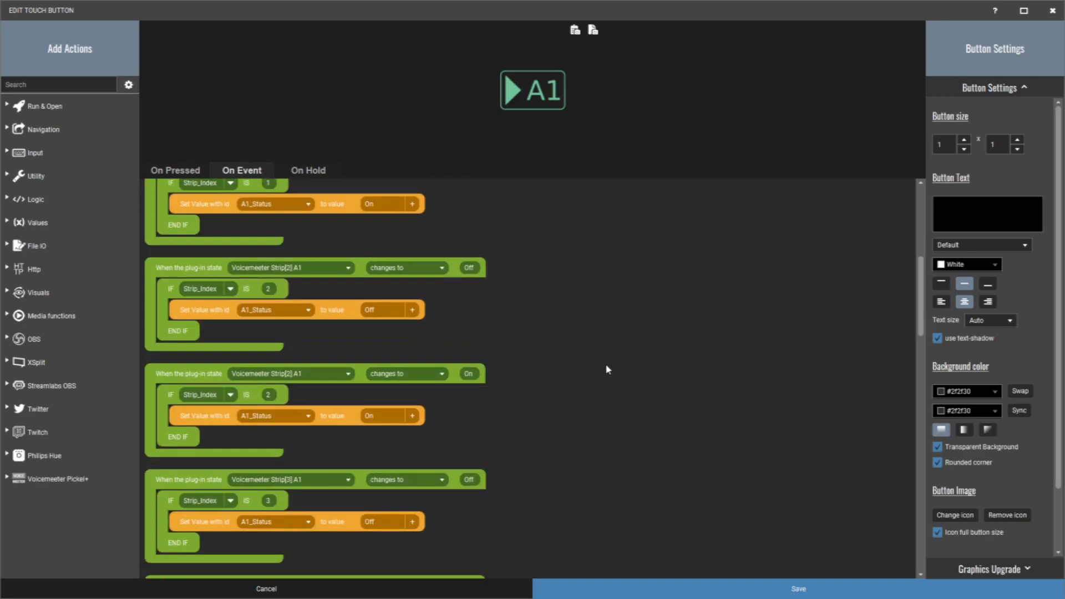
scroll(607, 369, down, 5)
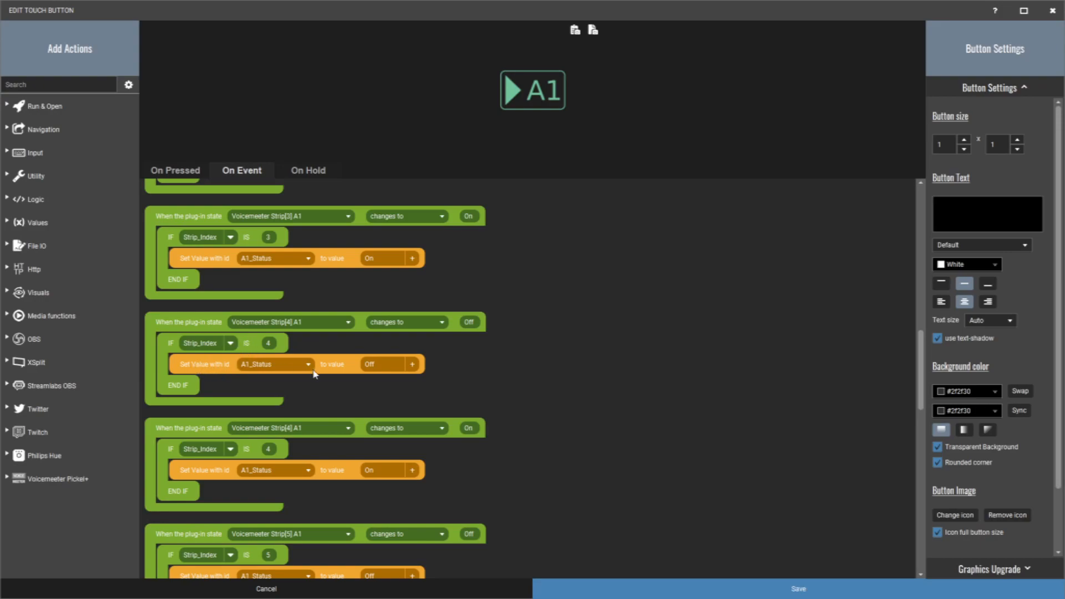
scroll(923, 352, up, 1)
drag(923, 352, 912, 201)
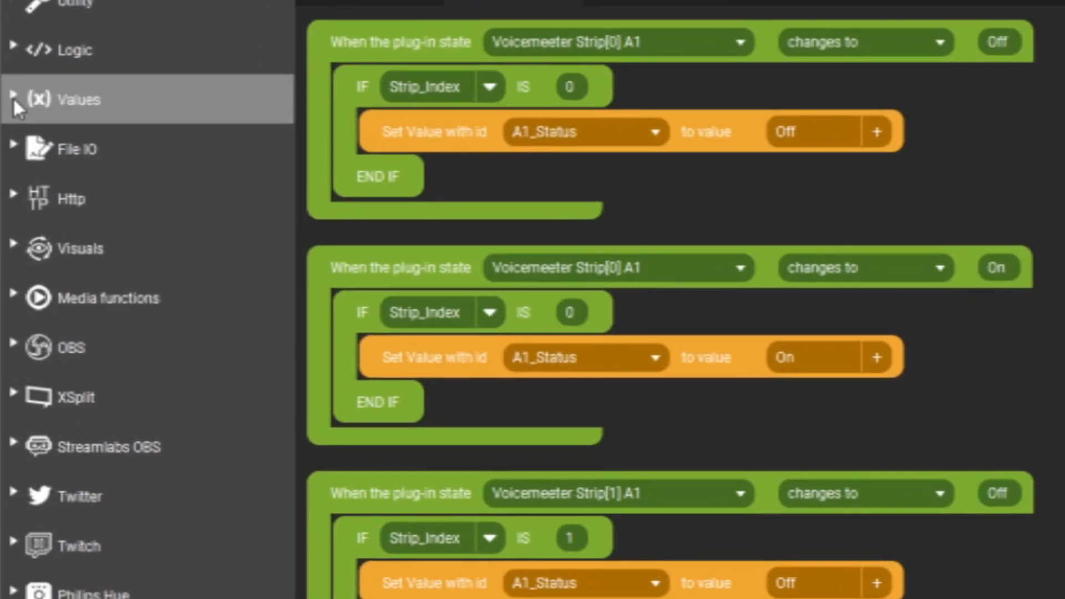
- Add a blank When Plug-in State changes event to the A1 button and browse its Voicemeeter strip states without choosing one
click(13, 99)
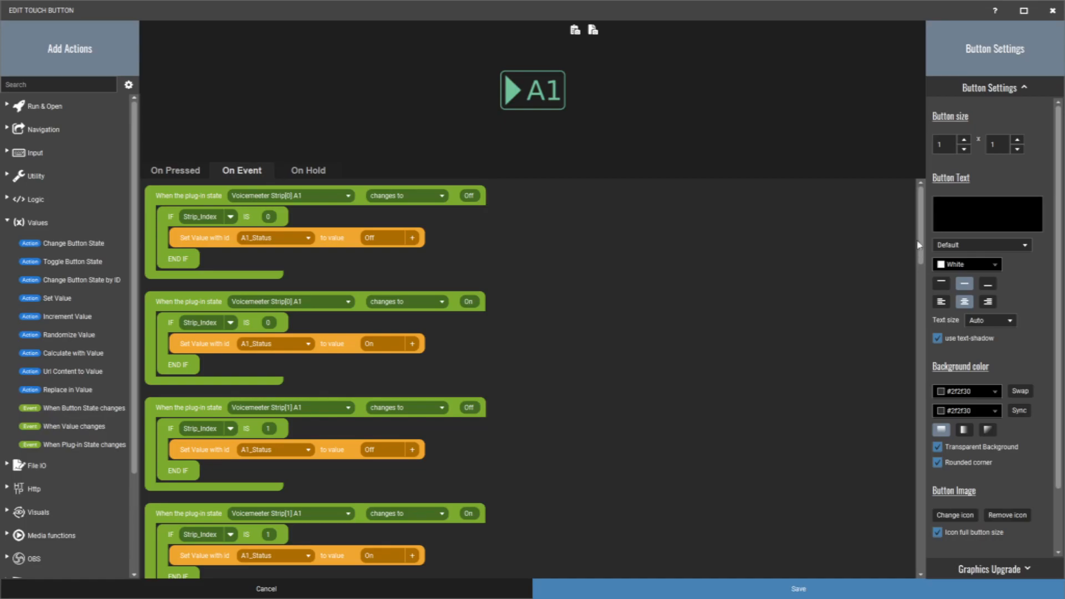
drag(922, 238, 924, 565)
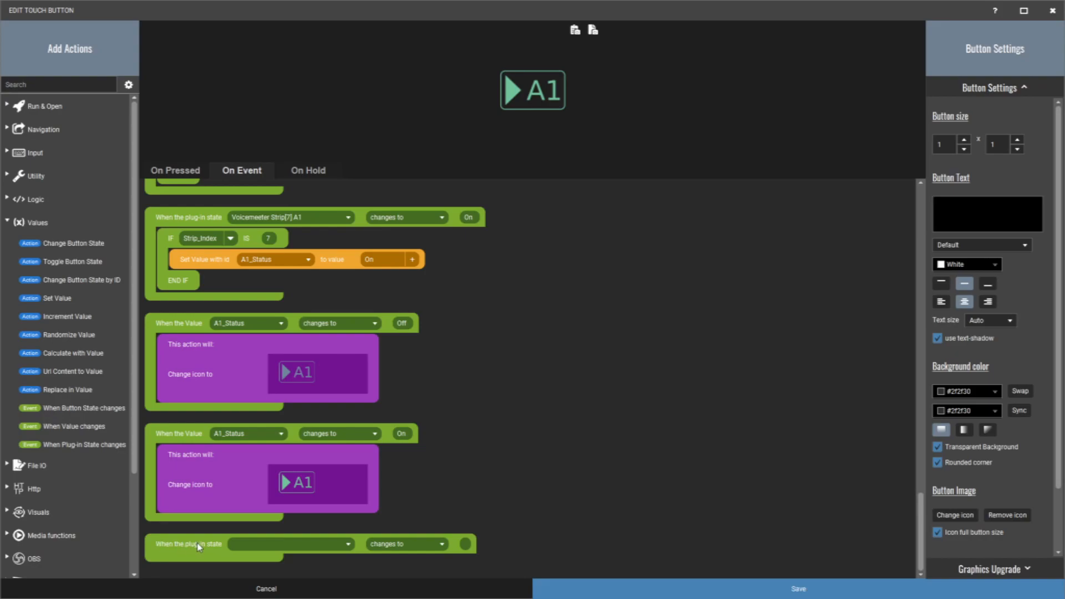
click(348, 544)
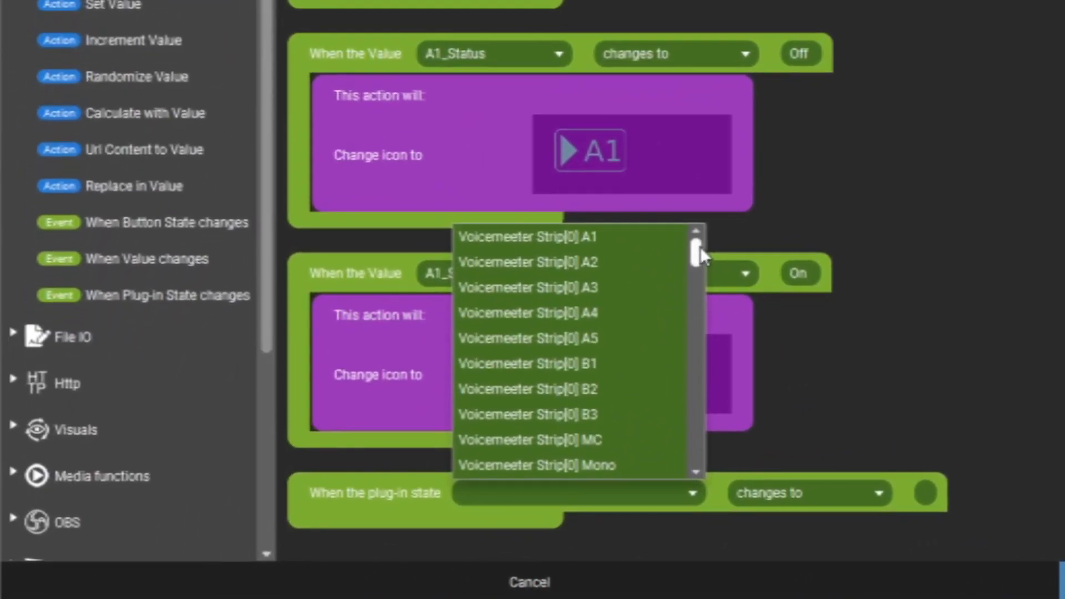
drag(604, 294, 604, 319)
drag(700, 276, 701, 354)
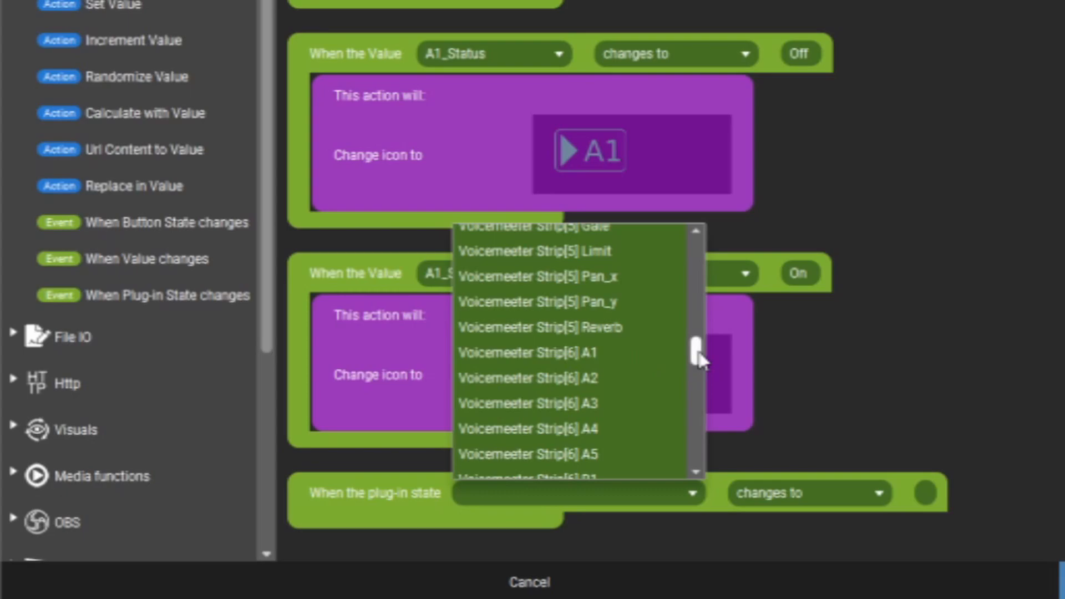
click(973, 259)
- Review the A1 button's events from the end back to Strip[0], and check the strips' outputs in VoiceMeeter Potato
scroll(972, 258, up, 3)
scroll(973, 259, down, 3)
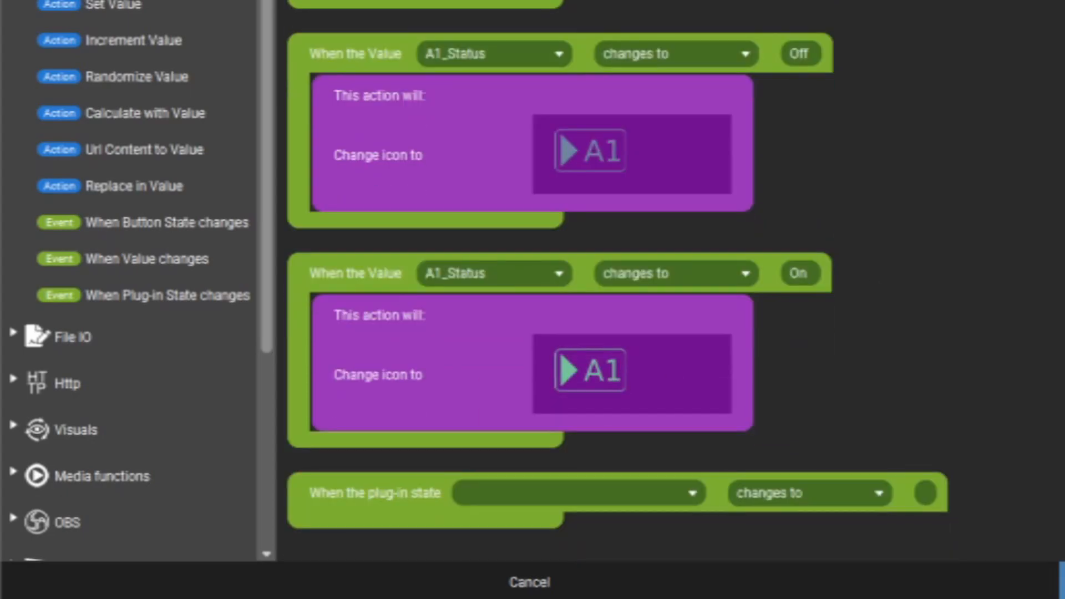
scroll(627, 300, up, 15)
scroll(627, 281, up, 8)
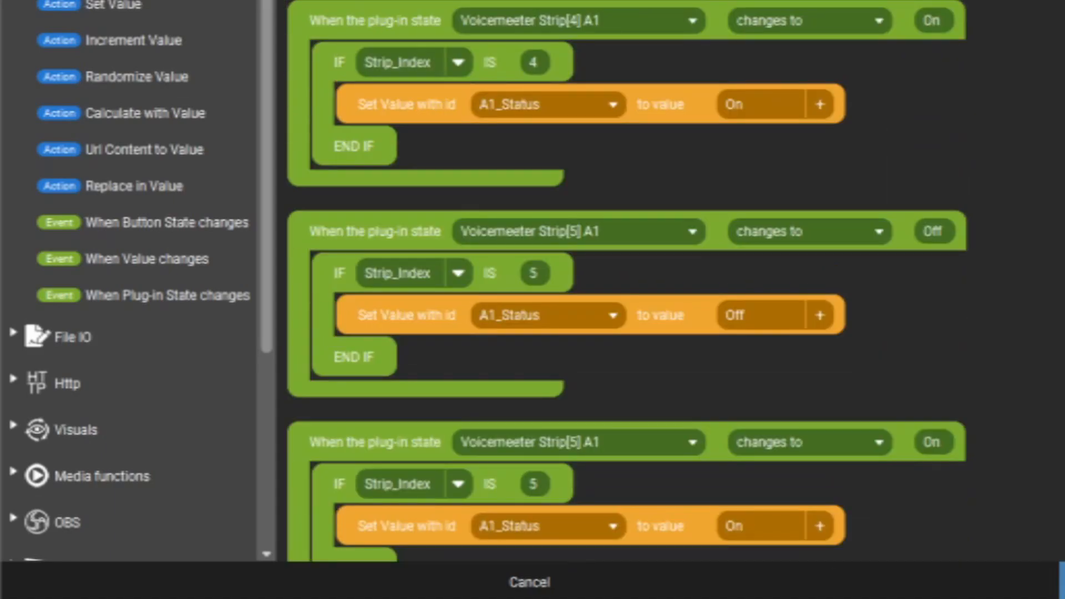
scroll(627, 281, up, 10)
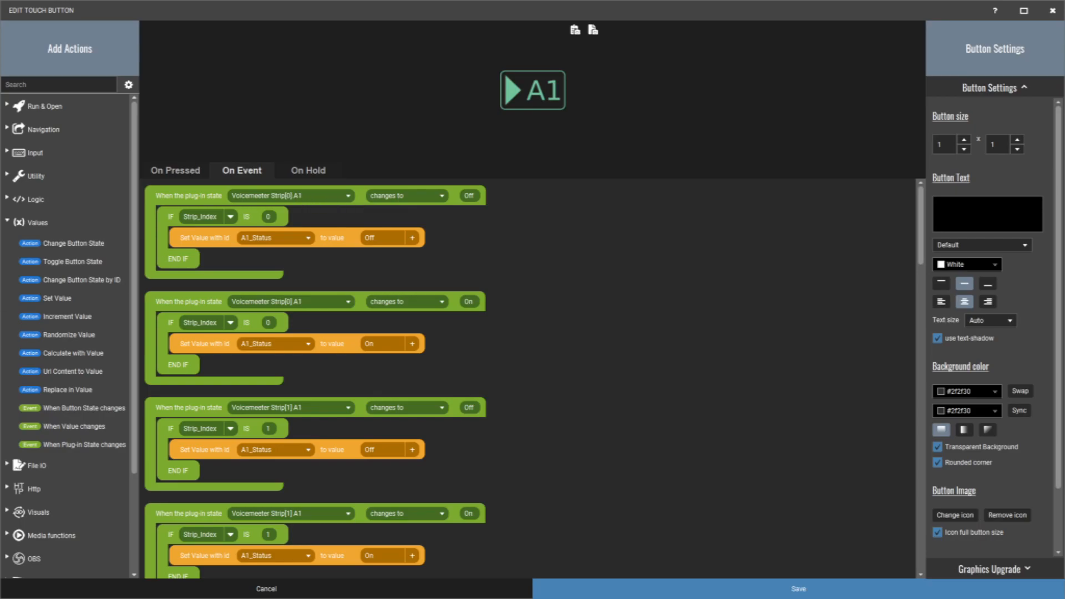
key(alt+Tab)
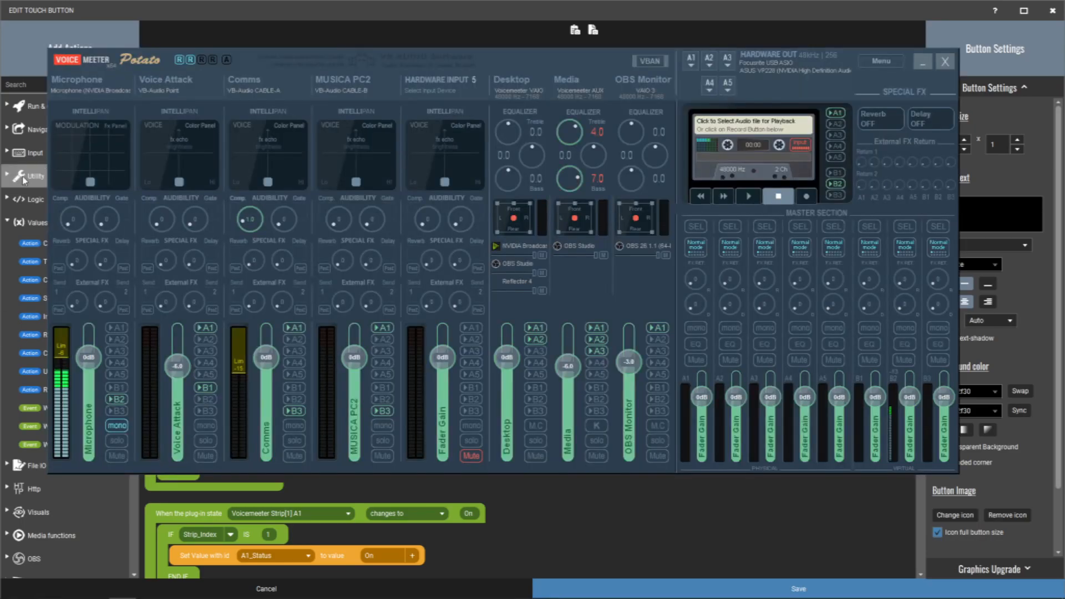
click(922, 61)
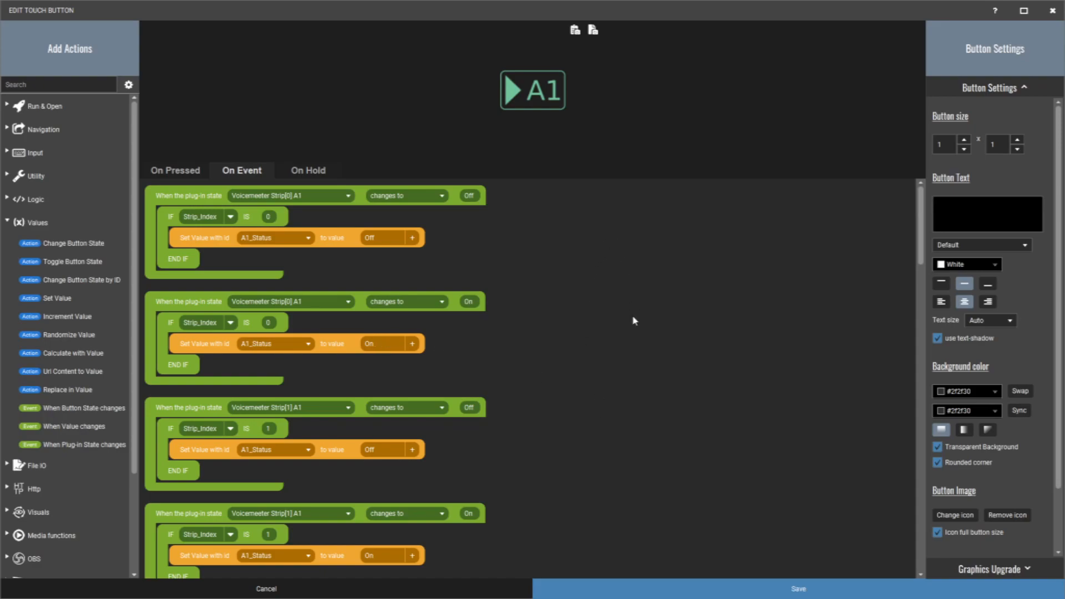
- Review the A1 button's Off and On plug-in state events in order, from Strip[0] through Strip[7]
drag(919, 208, 921, 225)
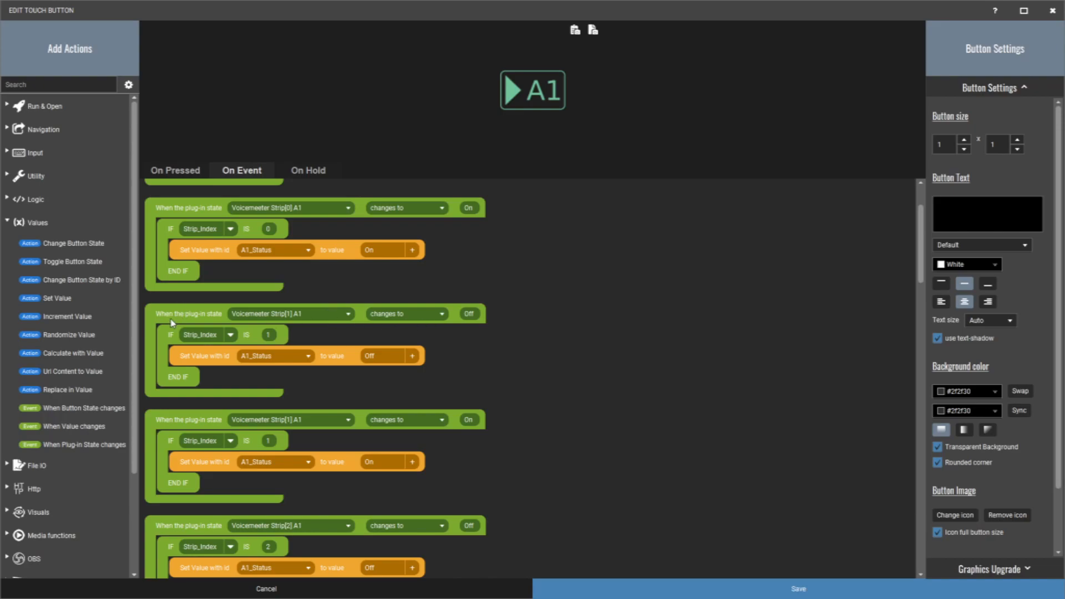
scroll(558, 298, up, 2)
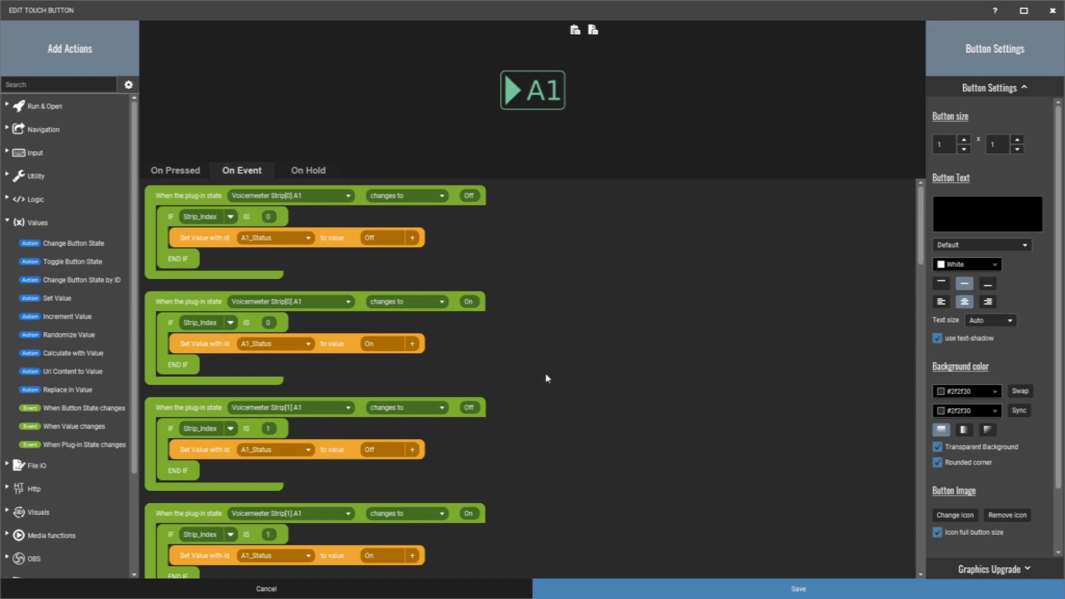
scroll(547, 370, down, 3)
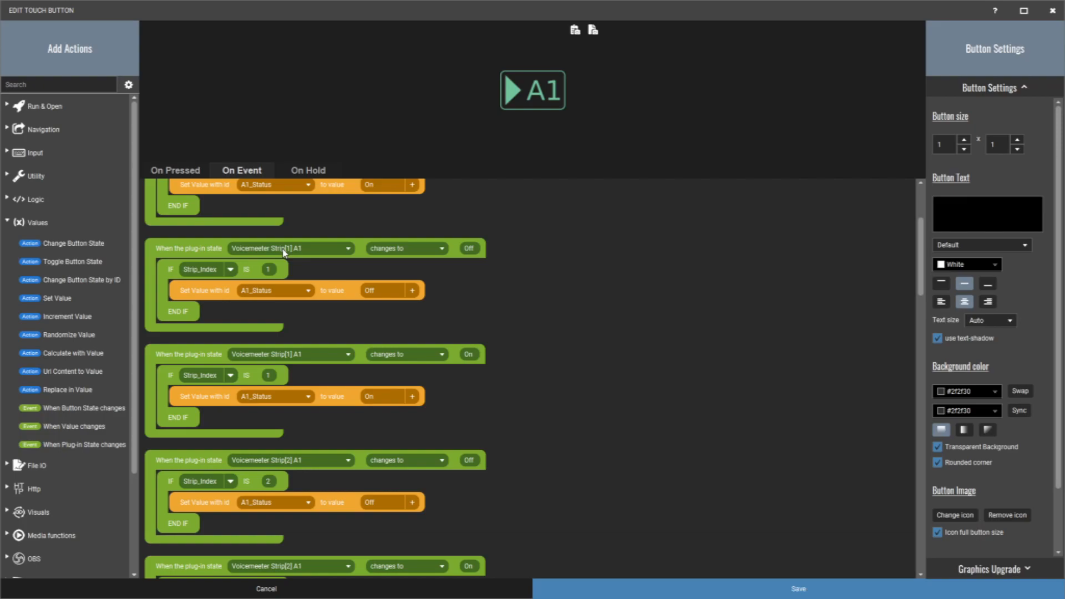
scroll(577, 424, down, 3)
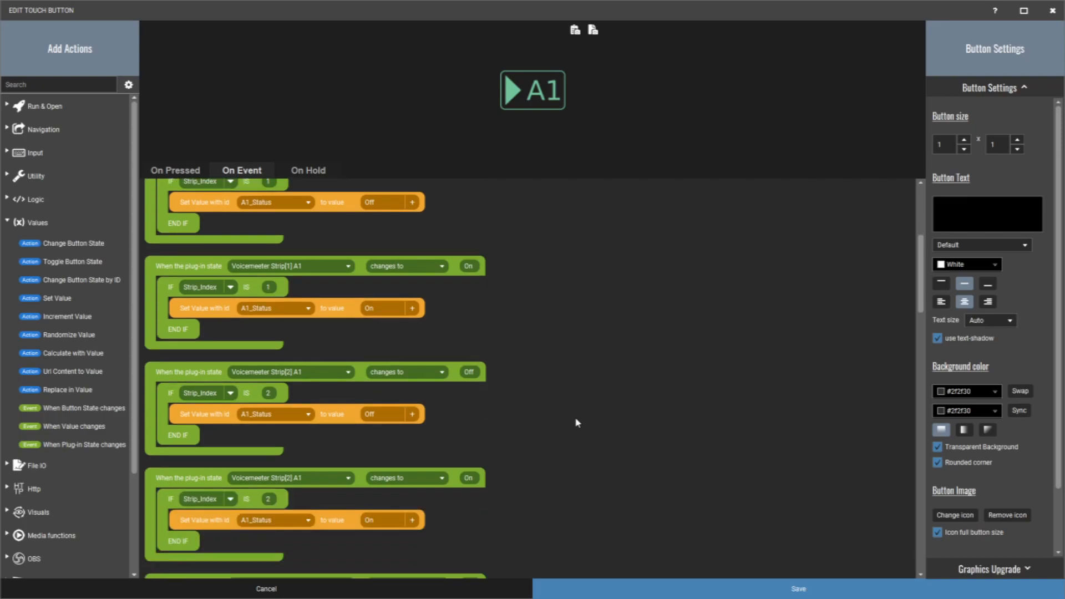
scroll(576, 423, down, 1)
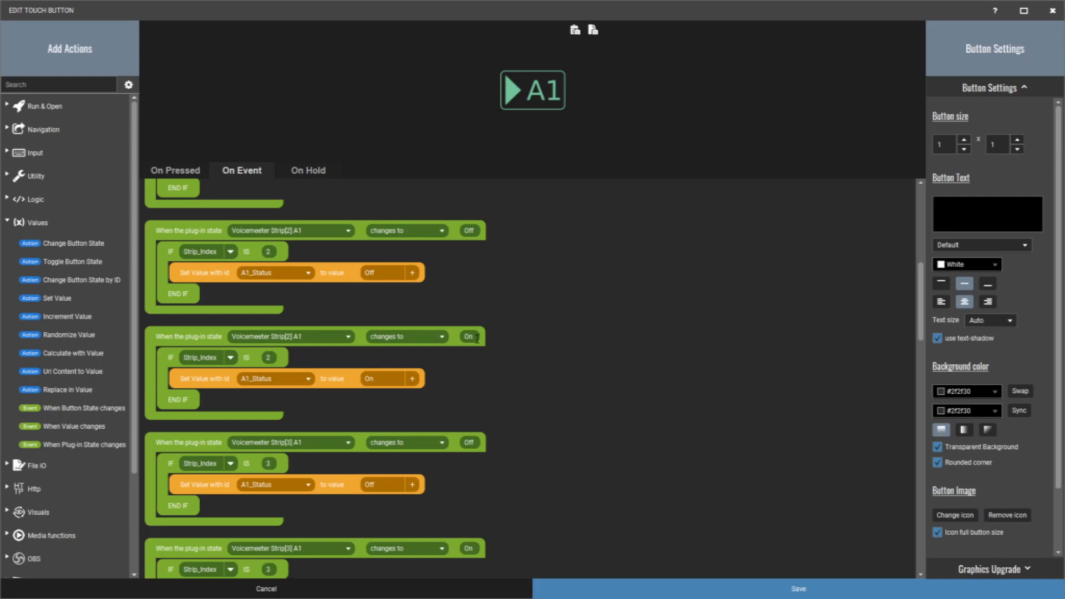
scroll(501, 410, down, 3)
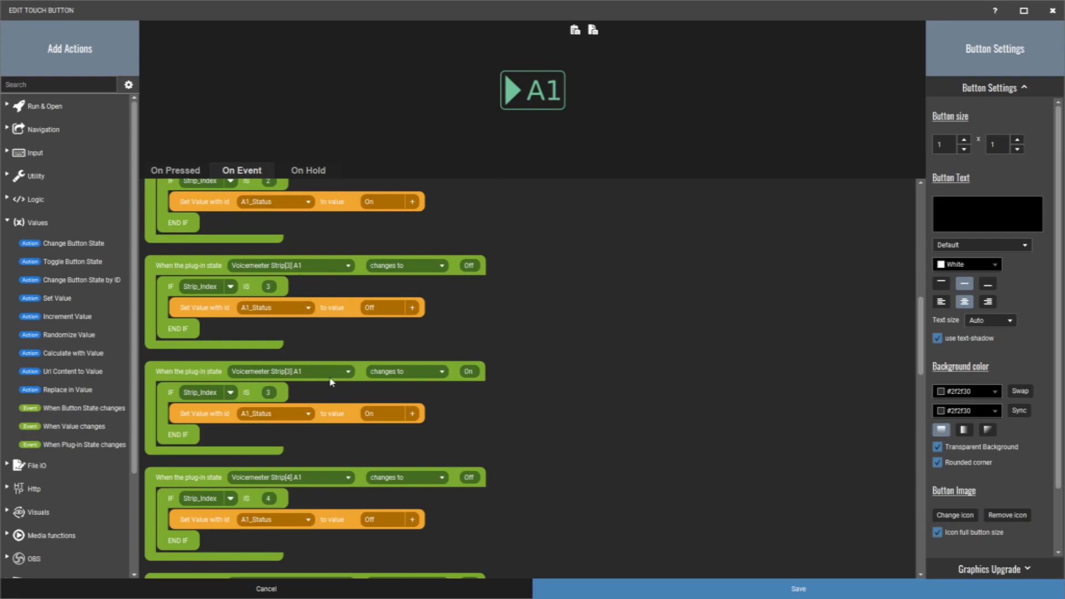
scroll(331, 382, down, 2)
scroll(331, 382, down, 4)
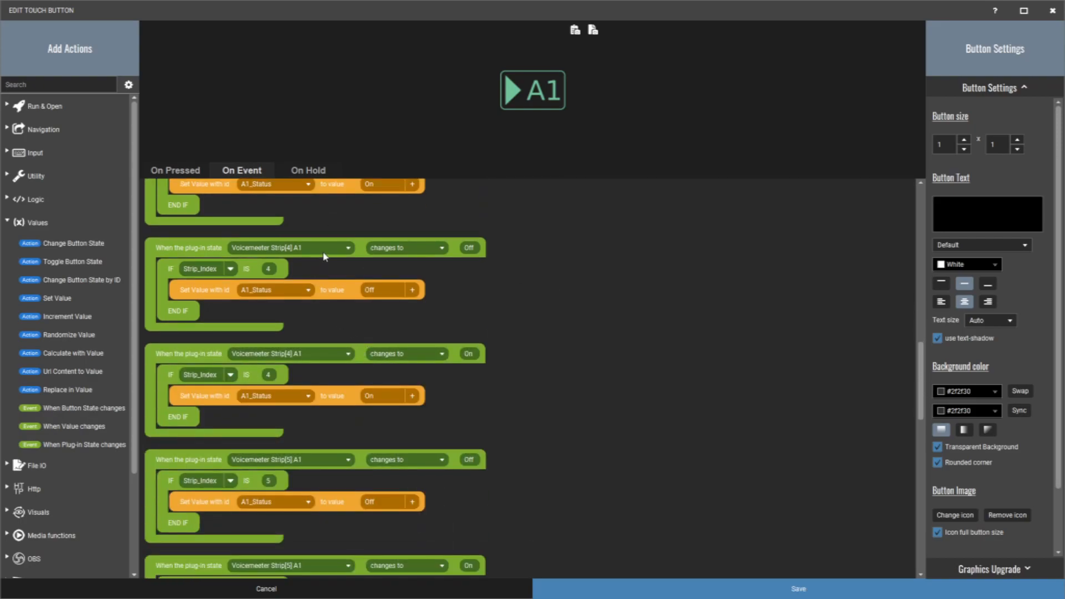
scroll(522, 383, down, 2)
scroll(430, 438, down, 6)
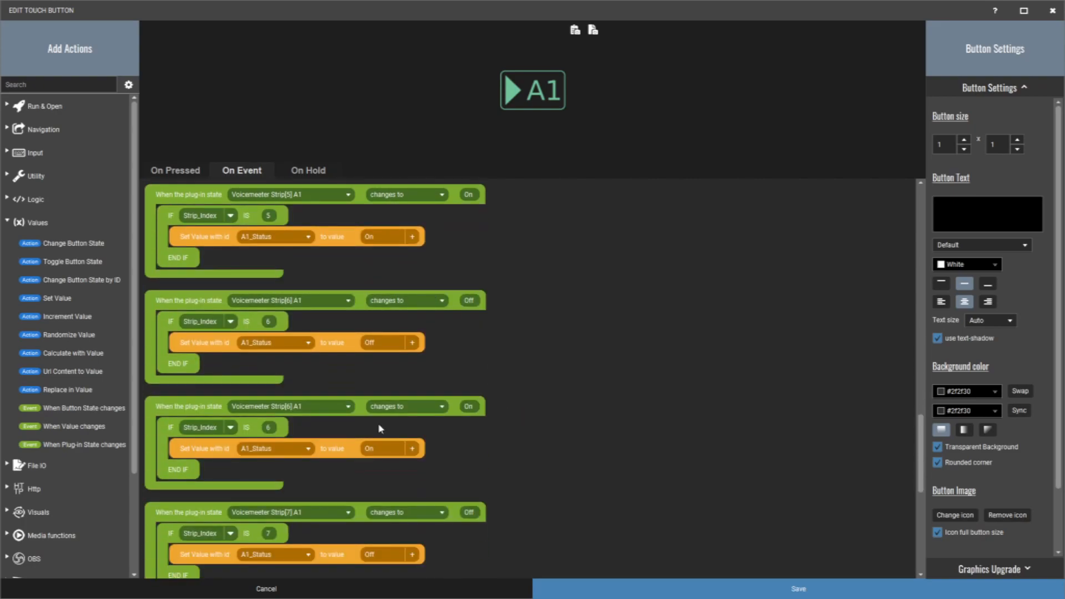
scroll(594, 447, down, 8)
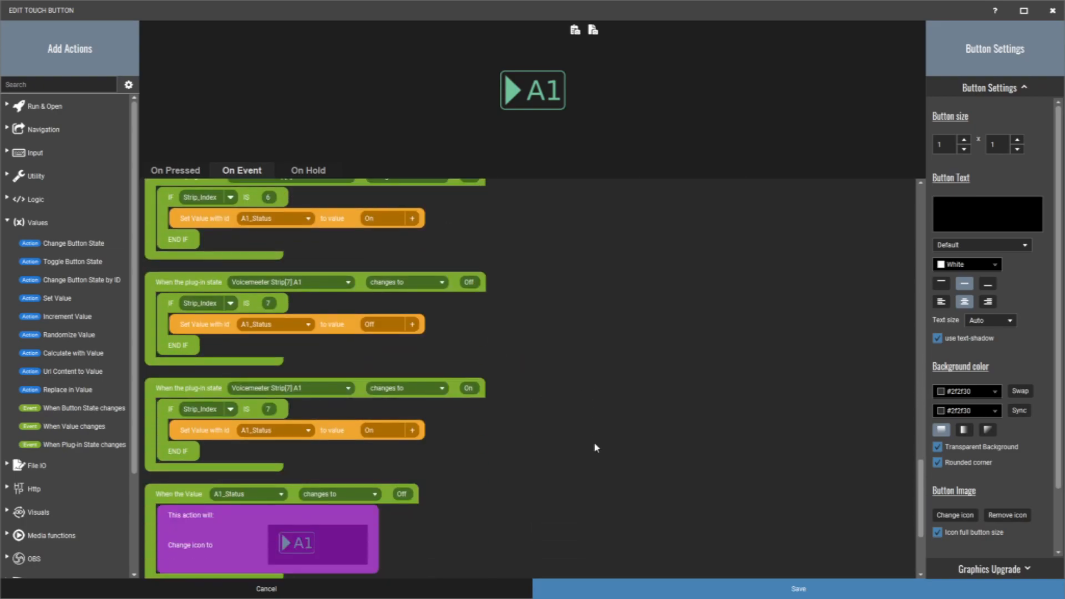
- Examine the events that change the A1 icon when A1_Status turns Off or On, and close the button without saving
scroll(442, 341, up, 1)
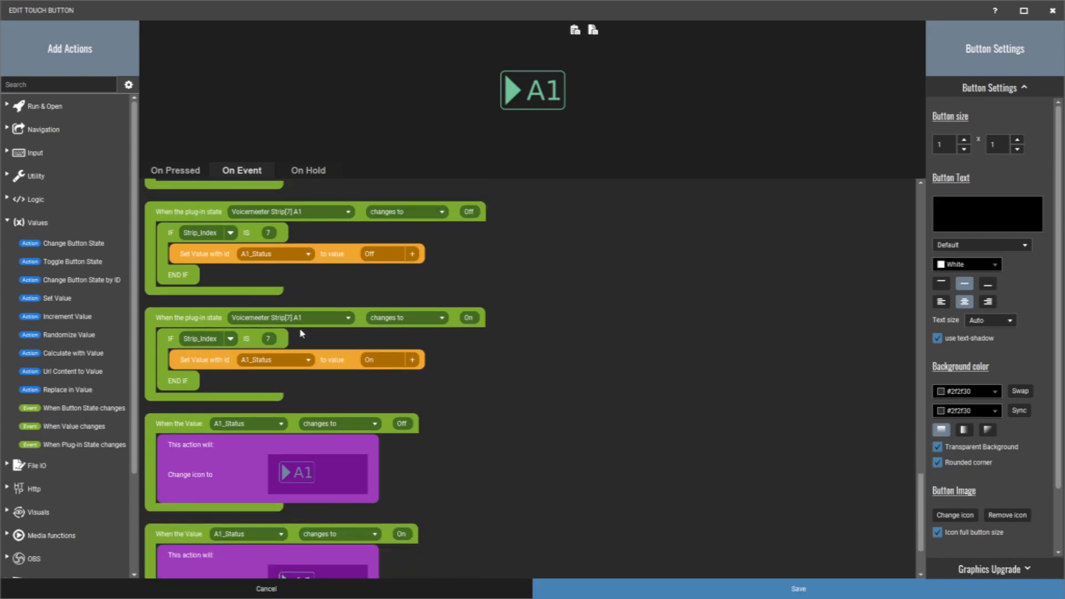
scroll(586, 409, down, 2)
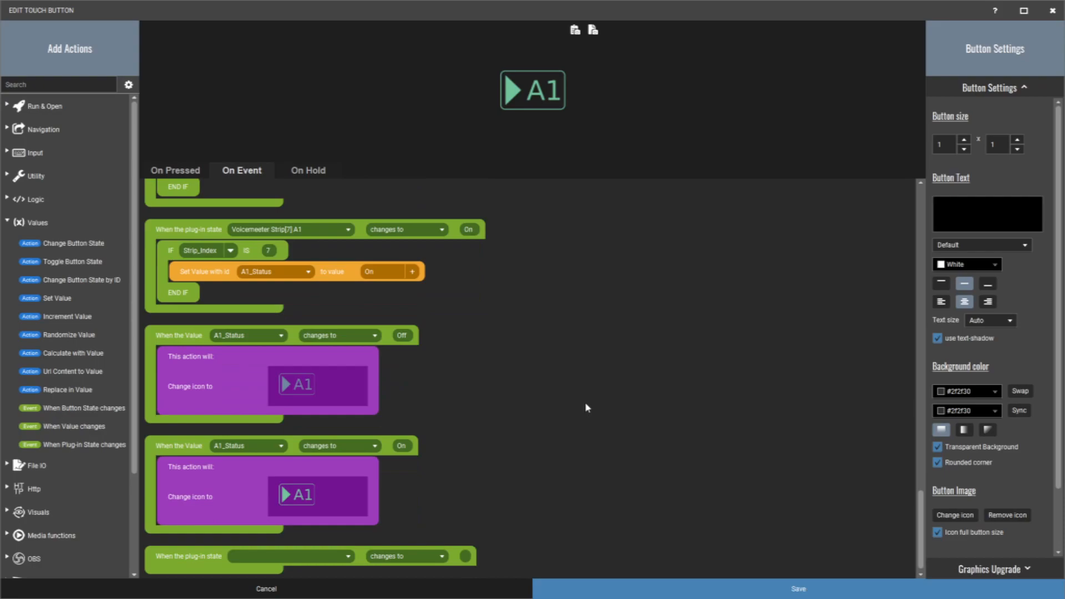
scroll(588, 405, up, 1)
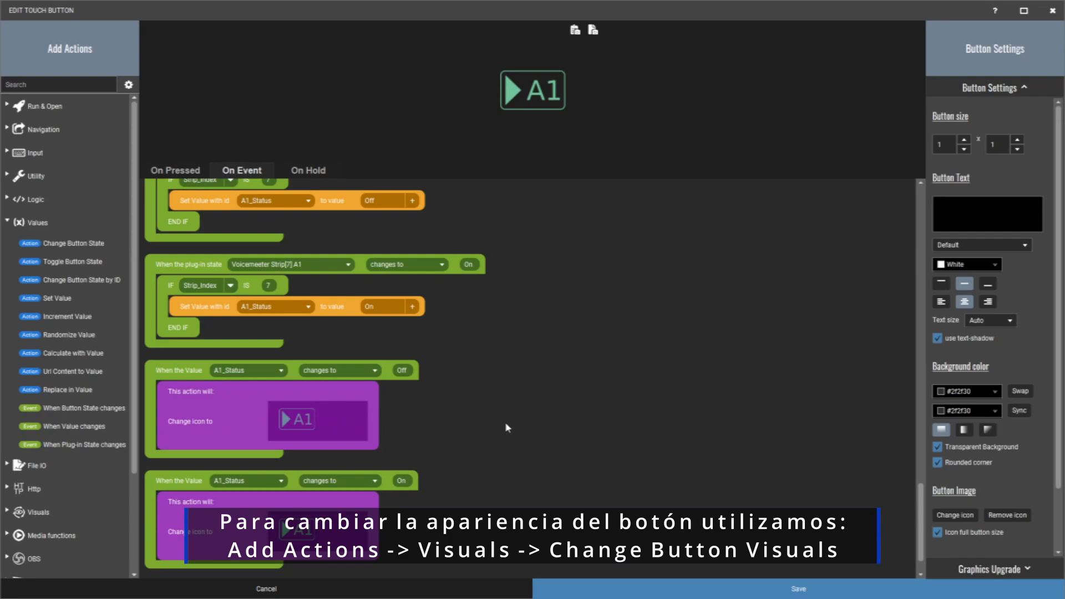
scroll(474, 454, down, 1)
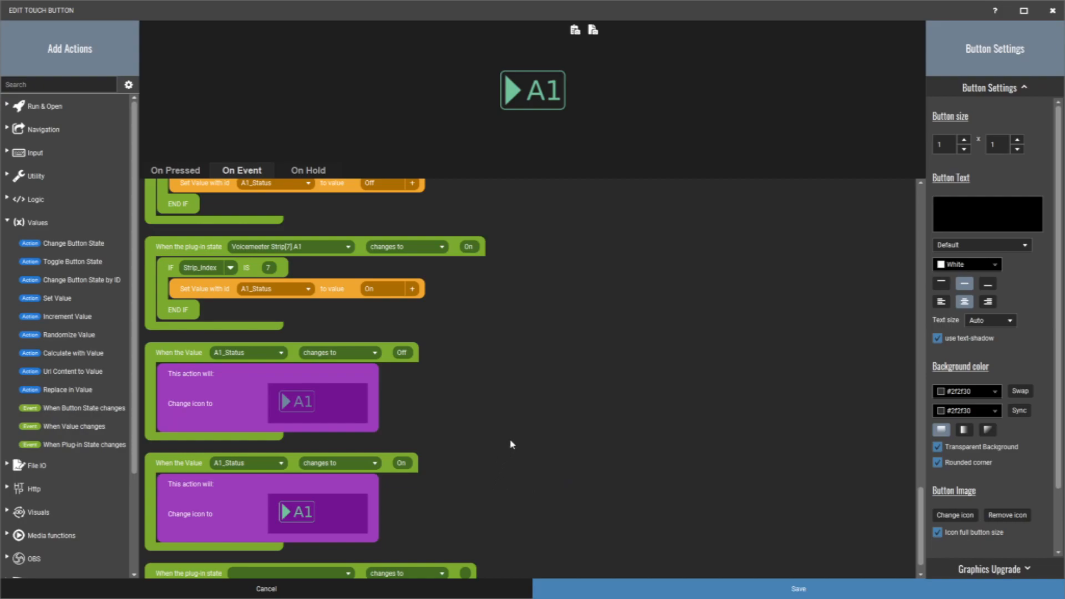
scroll(511, 444, up, 1)
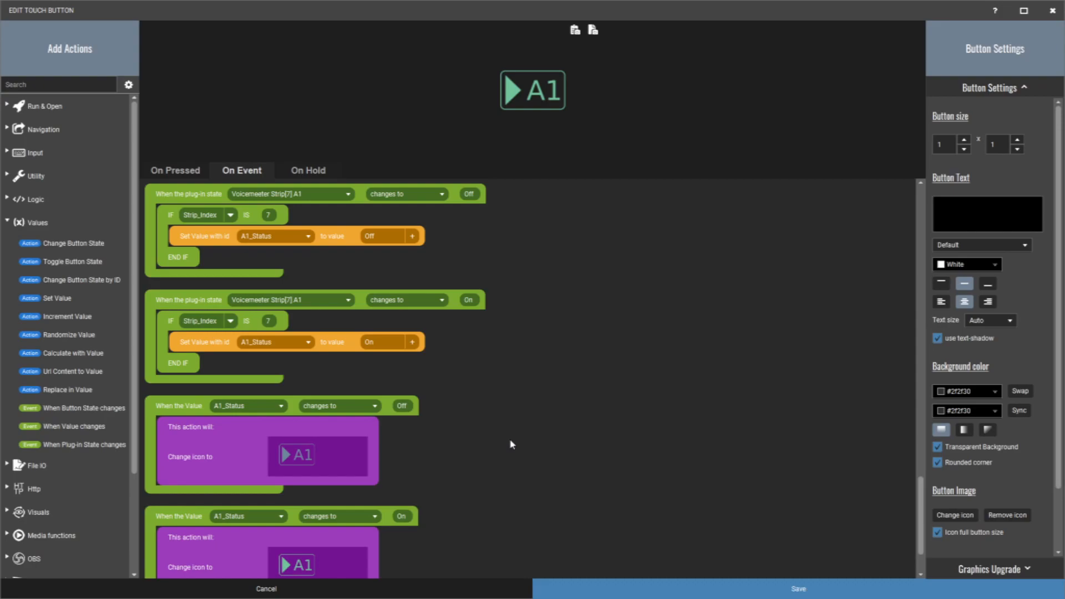
scroll(512, 444, down, 1)
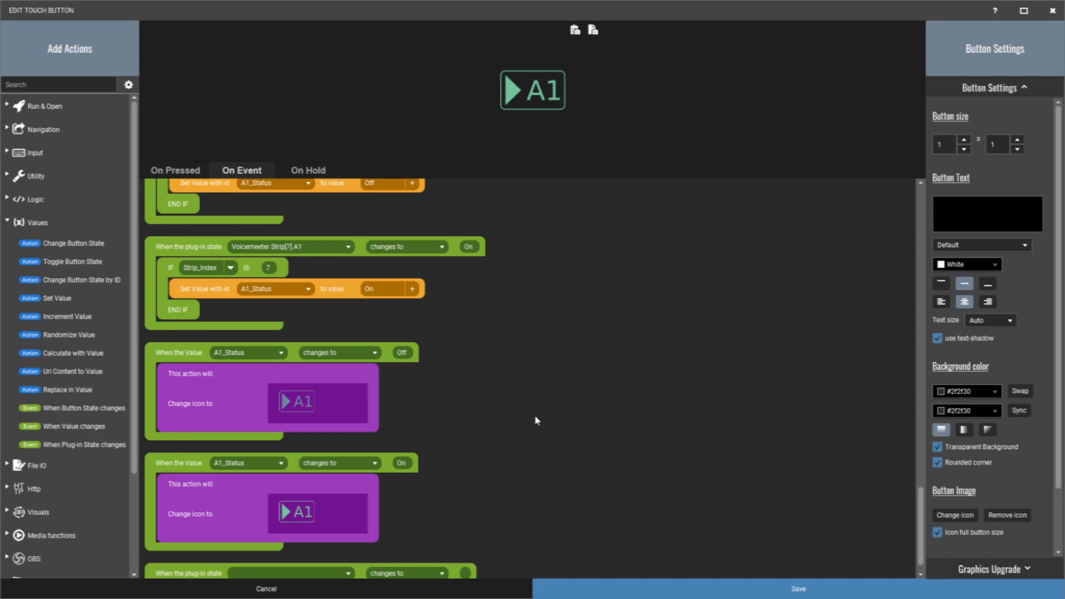
scroll(537, 420, down, 1)
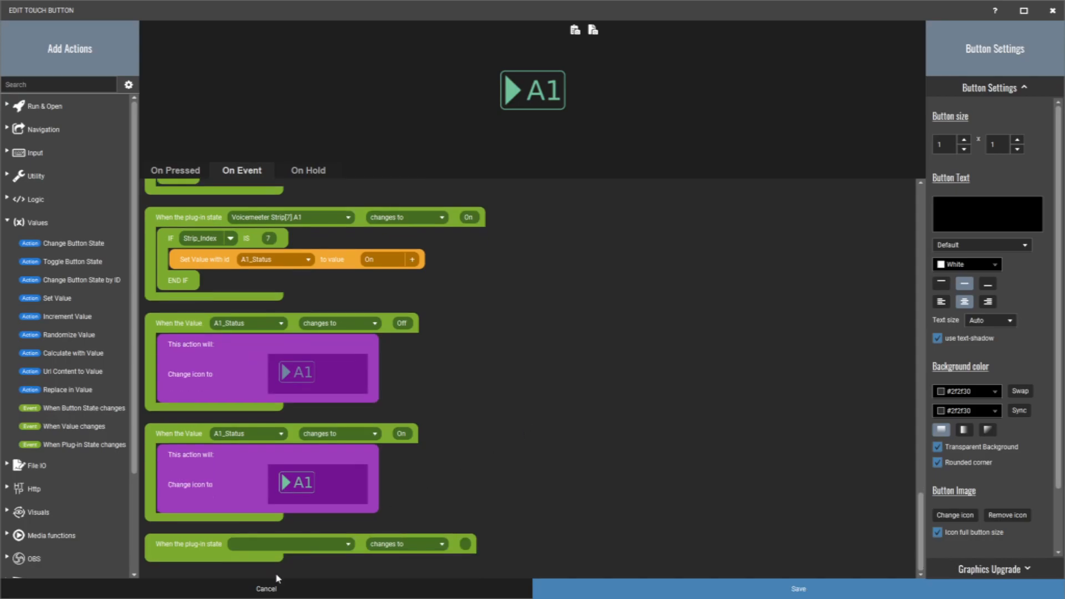
click(277, 593)
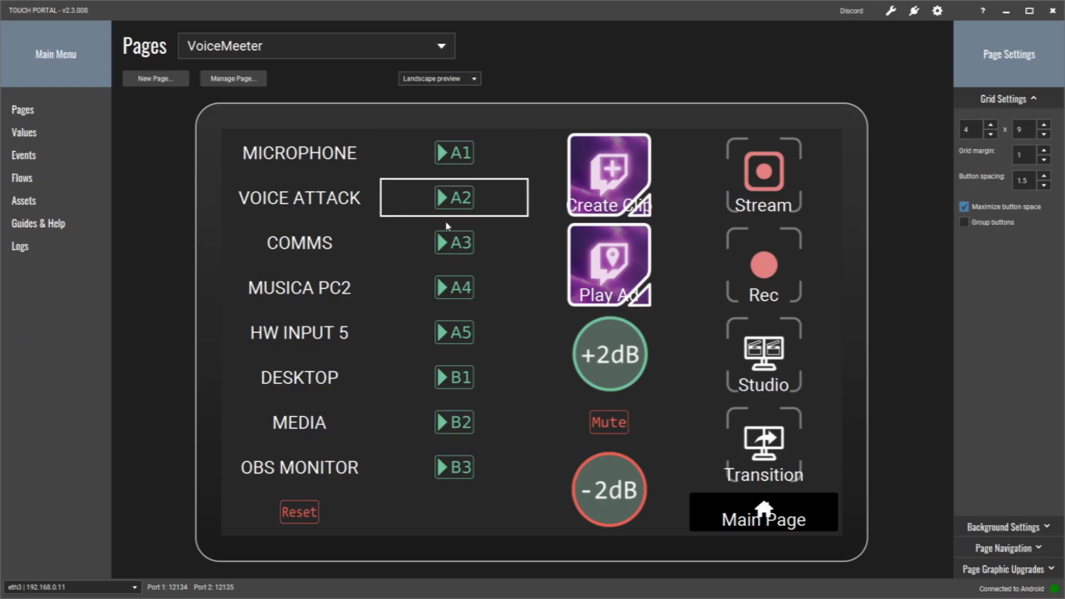
- Open the A3 button and examine its A3_Status condition and the A3 = 1 and A3 = 0 commands
click(453, 250)
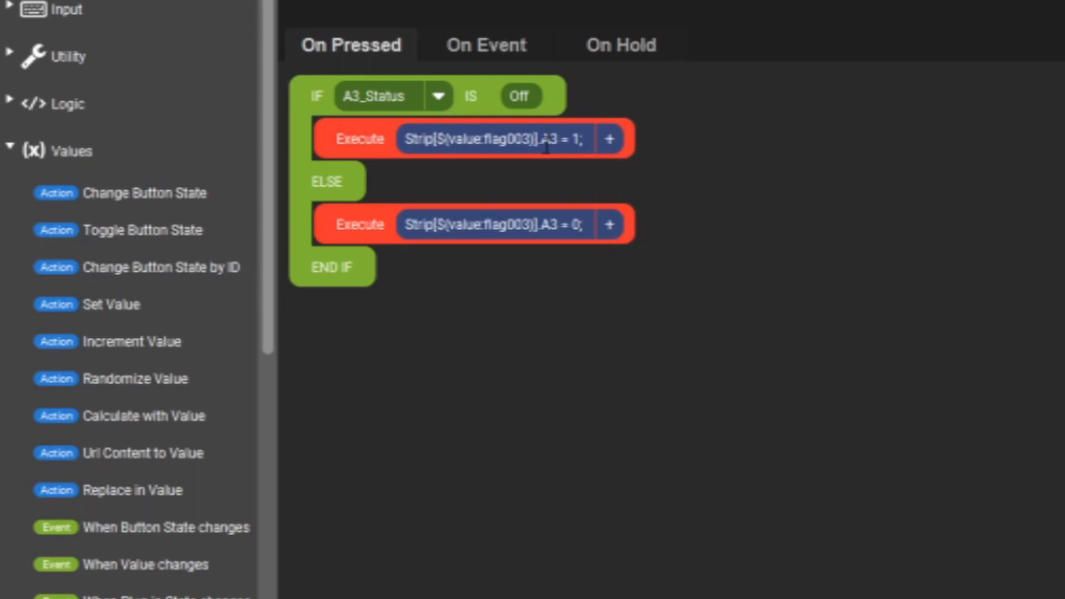
drag(553, 143, 559, 142)
click(855, 158)
- Examine the A3 button's On Event blocks for every strip and its A3_Status icon changes, and close it without saving
click(476, 42)
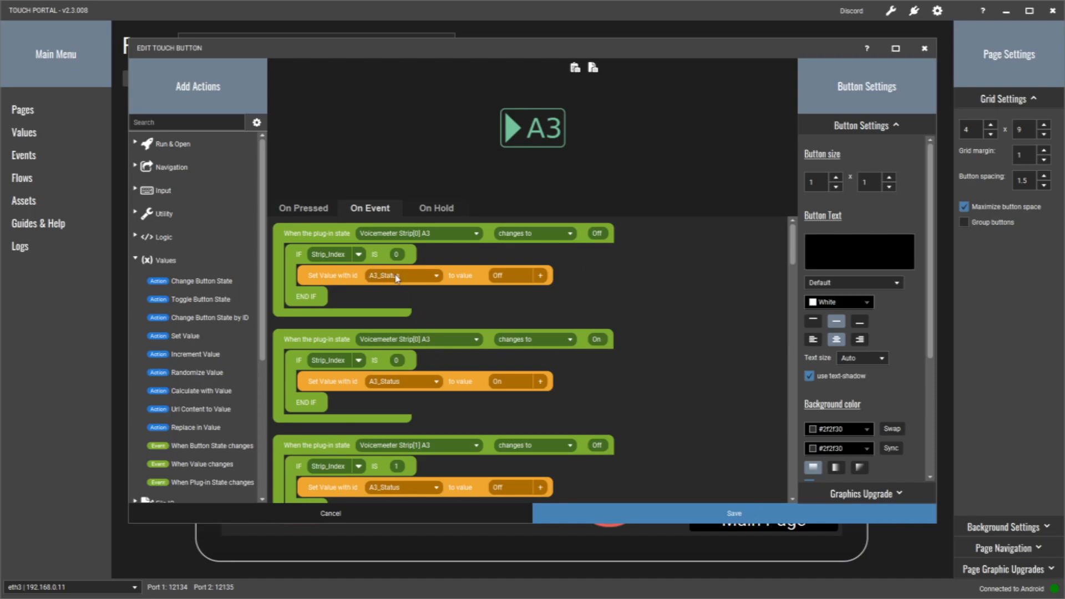
scroll(651, 354, down, 3)
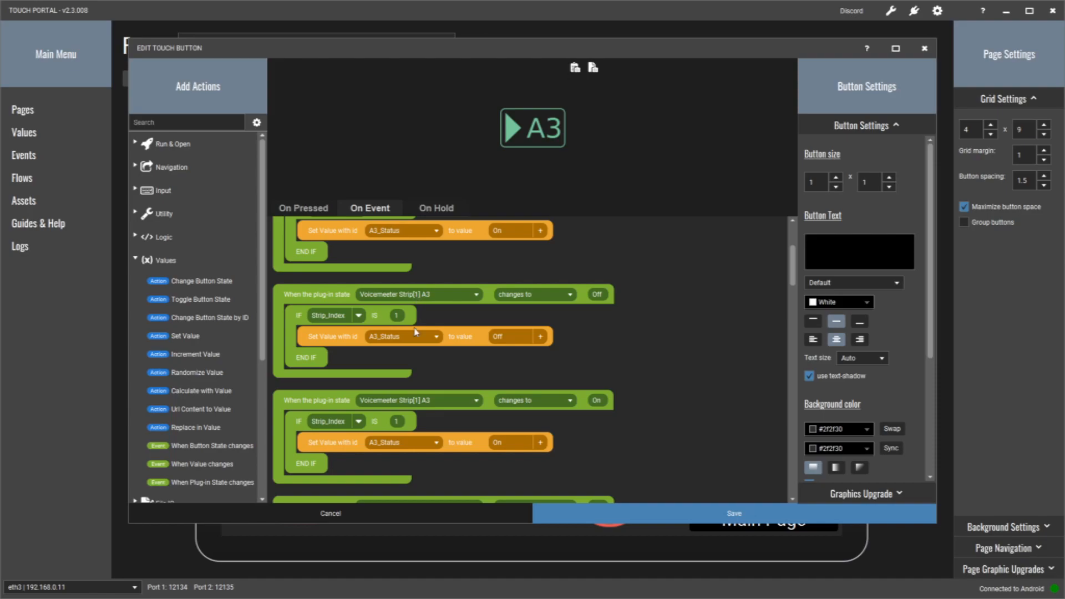
scroll(464, 413, down, 1)
scroll(465, 413, down, 3)
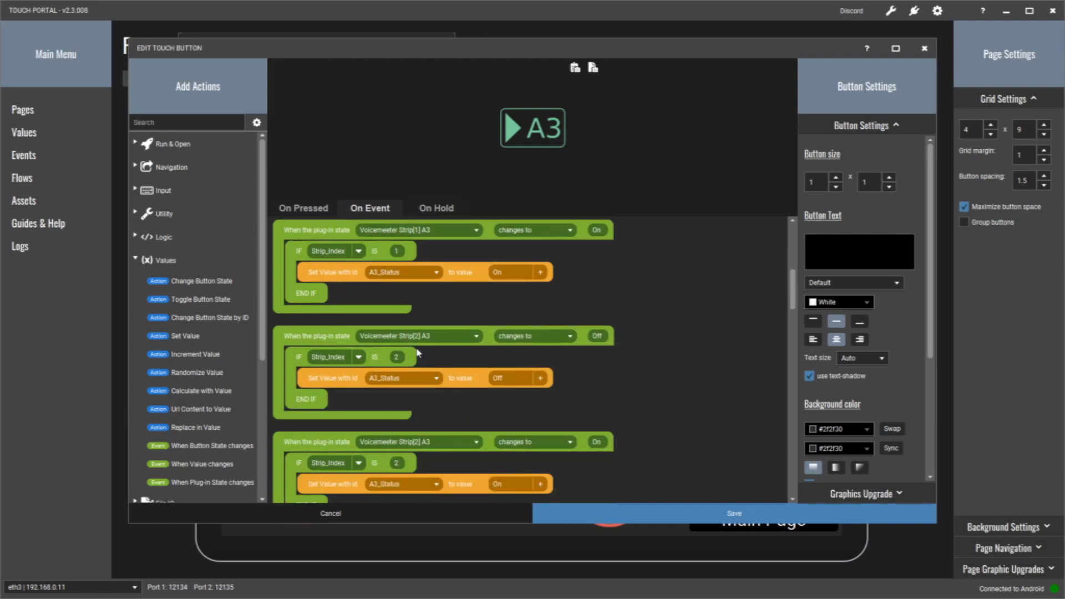
scroll(420, 440, down, 7)
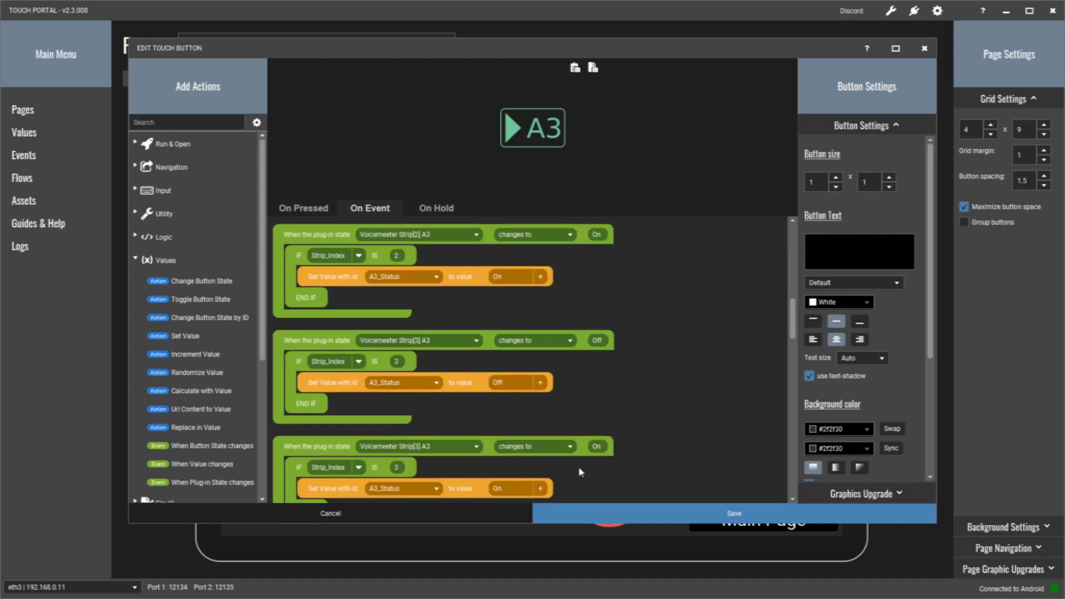
scroll(565, 439, down, 9)
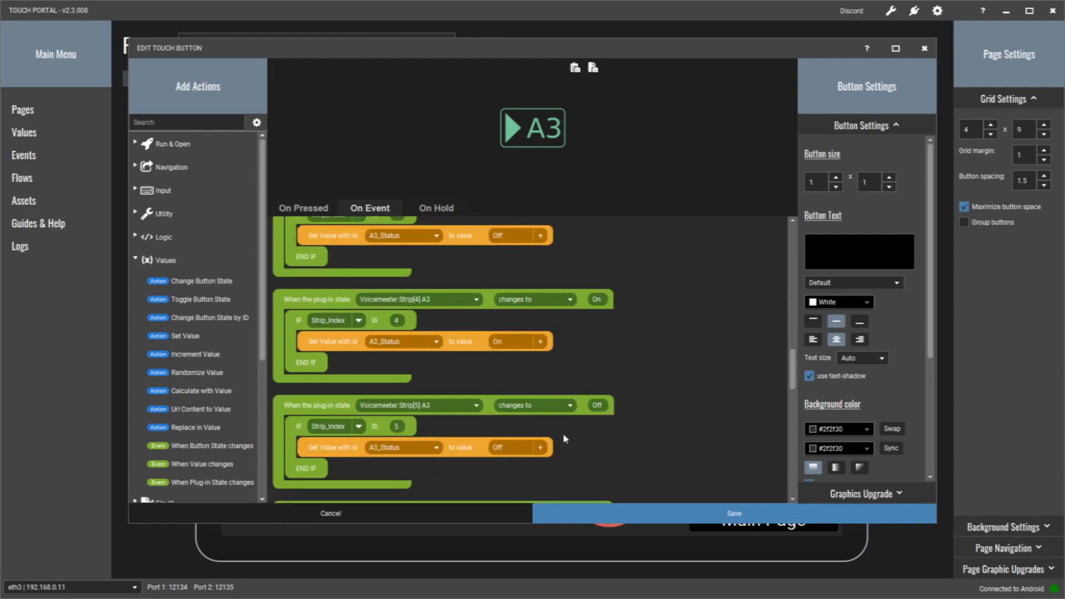
scroll(564, 439, down, 9)
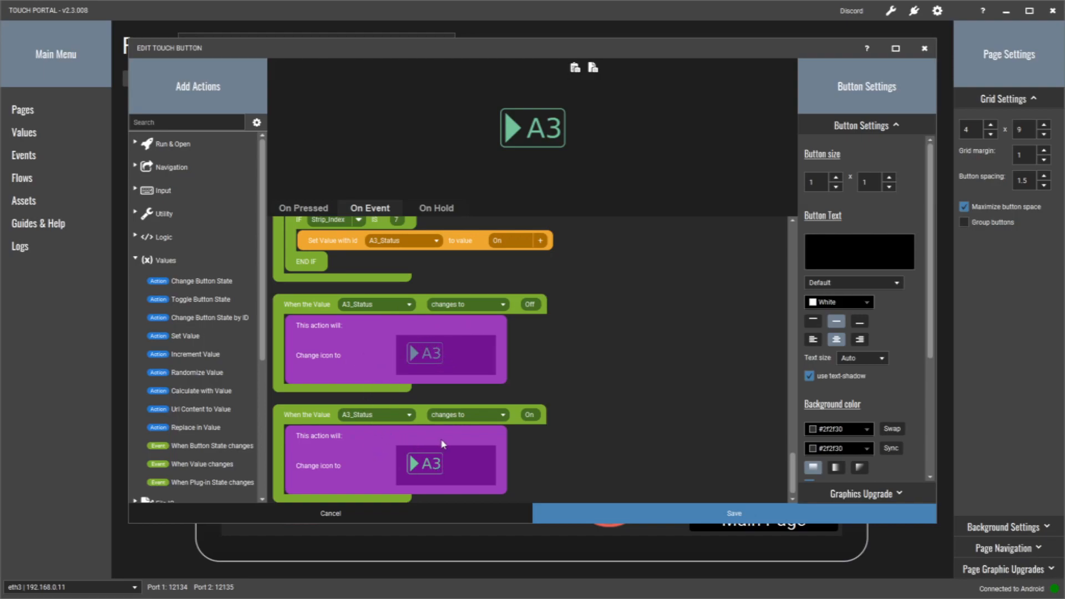
click(387, 518)
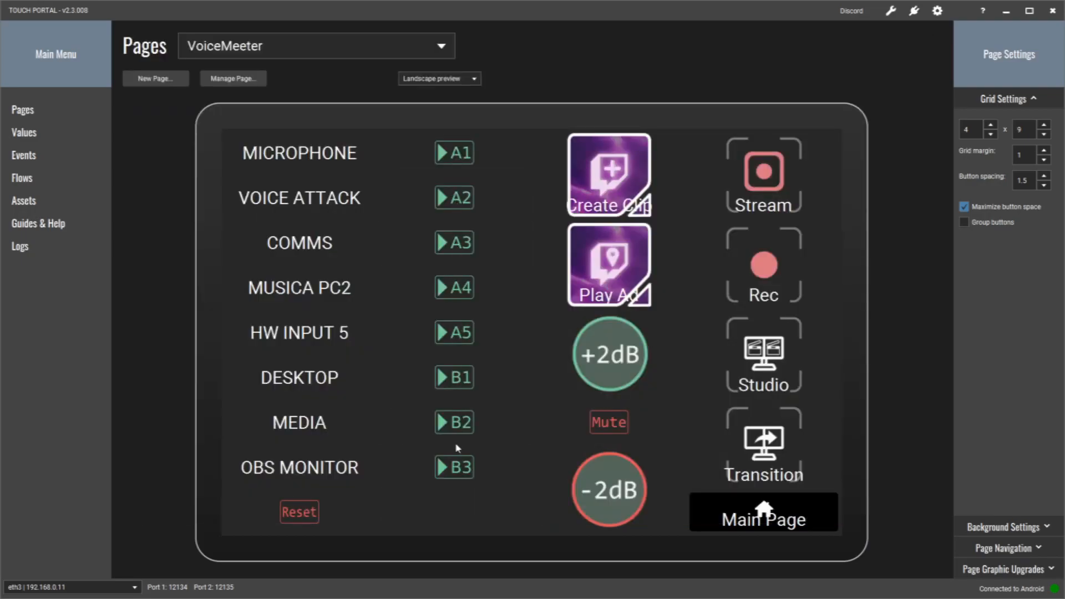
- Open the B3 button, examine its On Pressed commands and B3_Status events, and close it without saving
click(459, 468)
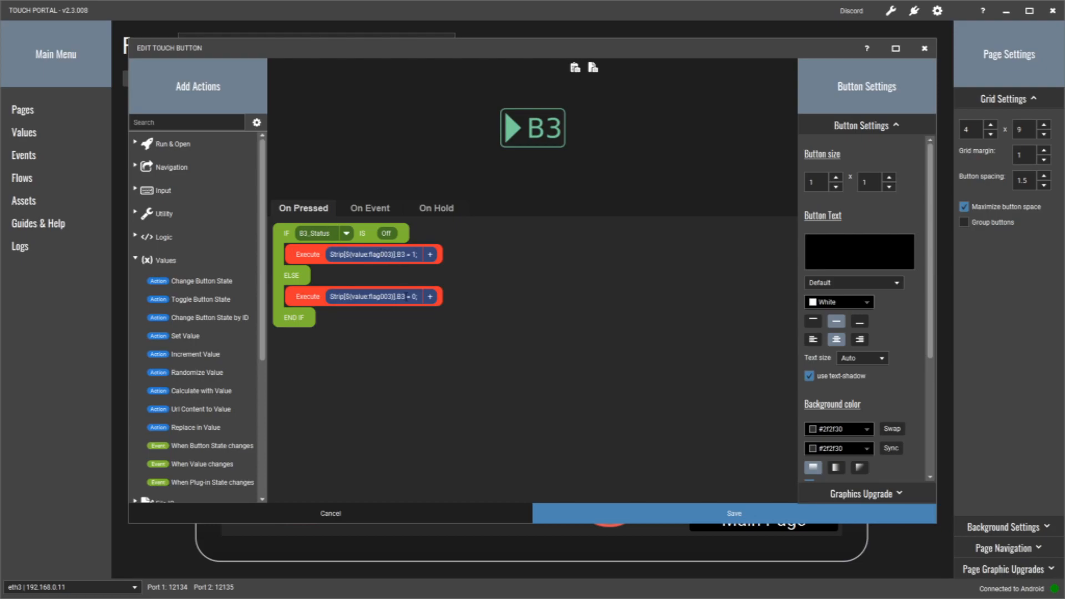
click(372, 213)
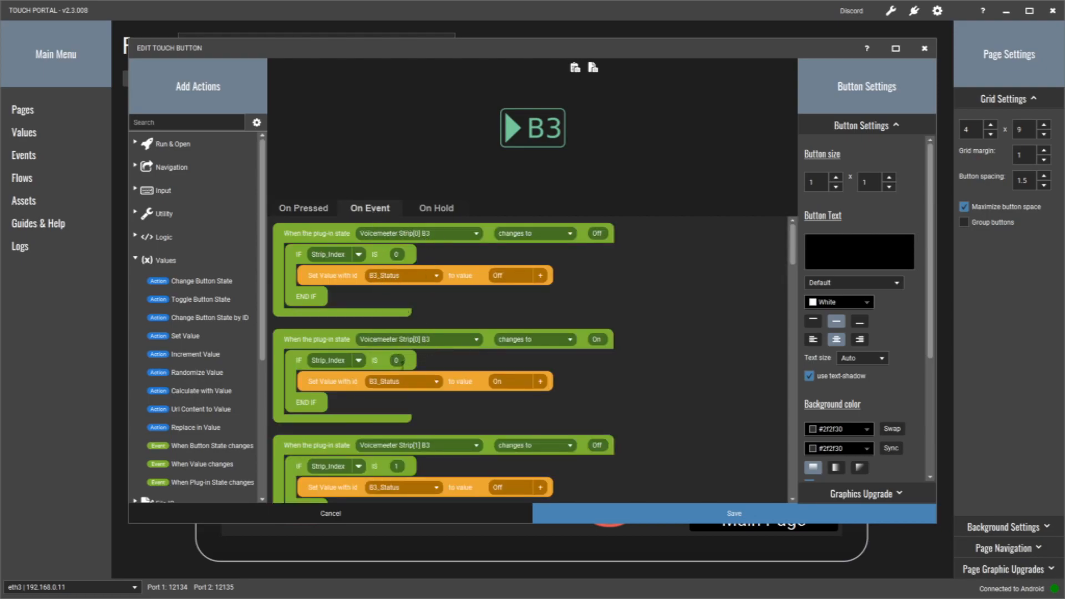
scroll(612, 338, down, 10)
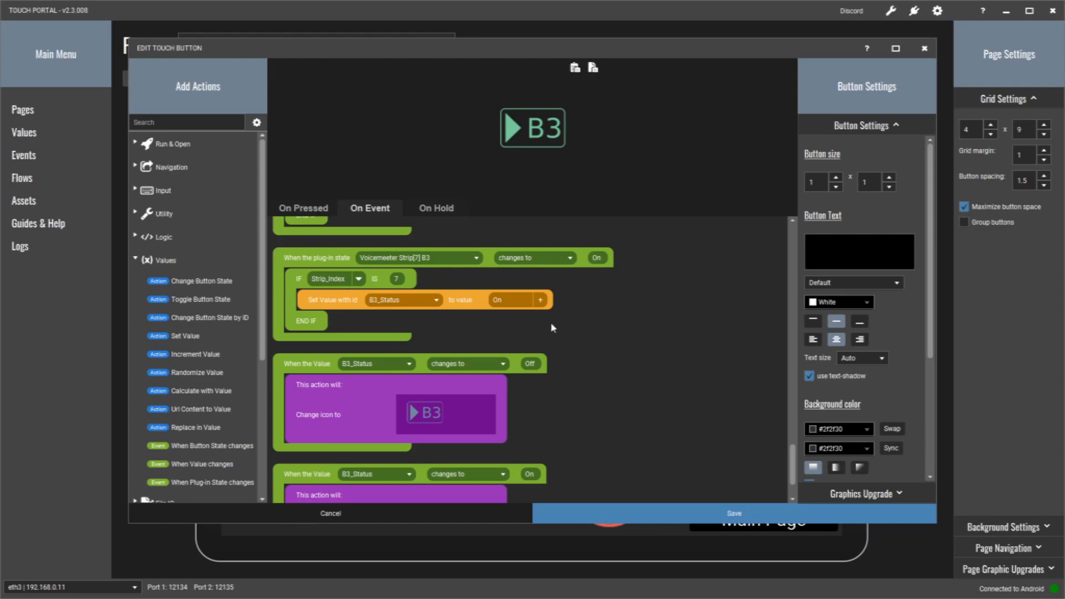
scroll(637, 386, down, 2)
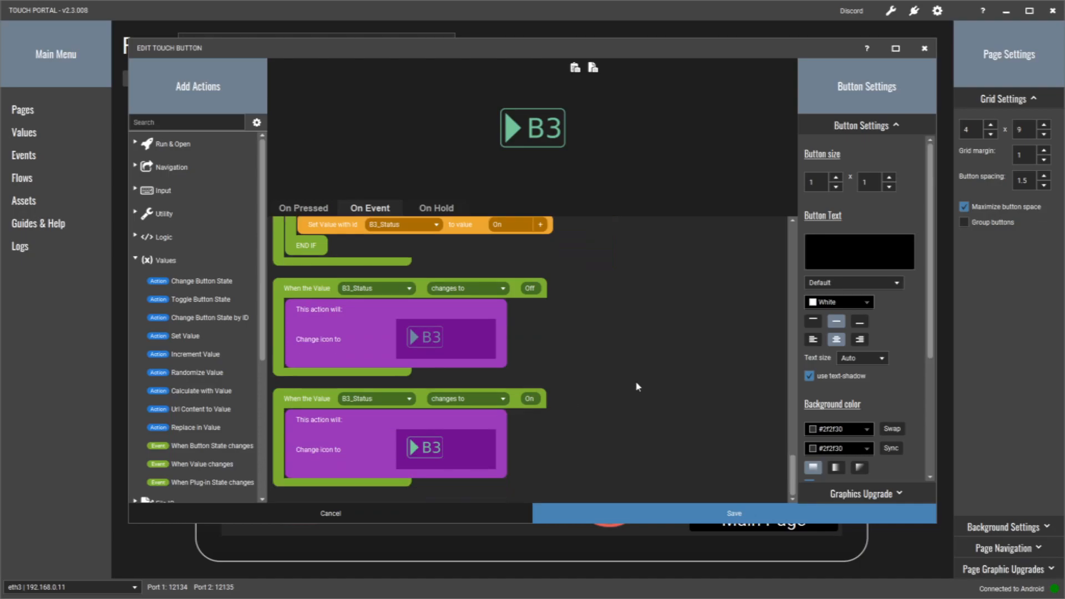
click(332, 513)
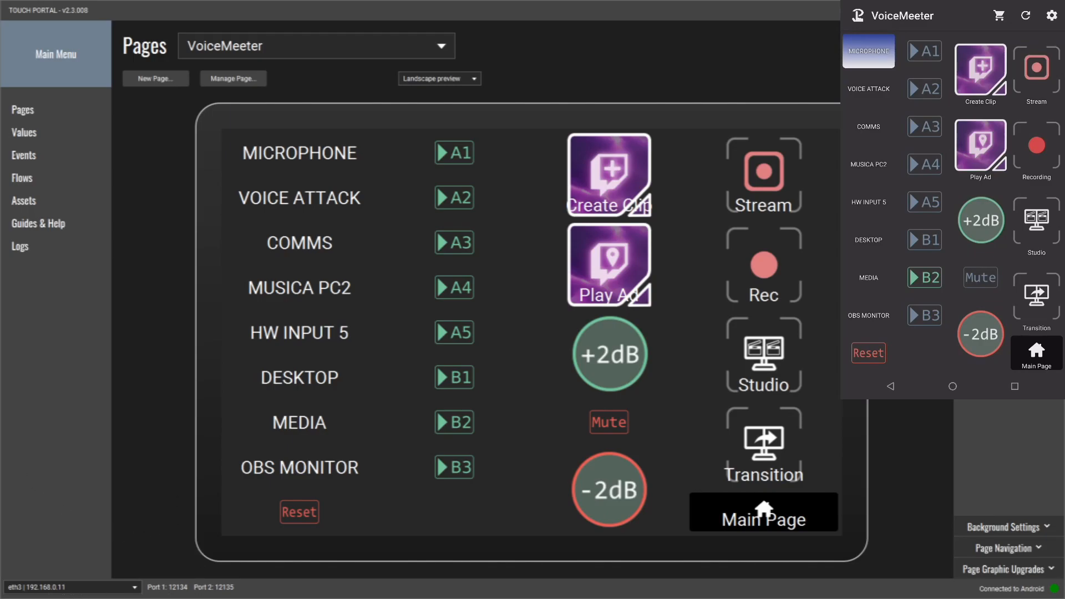
- Switch to VoiceMeeter Potato and test toggling the Microphone strip's A1 and A3 outputs
click(123, 598)
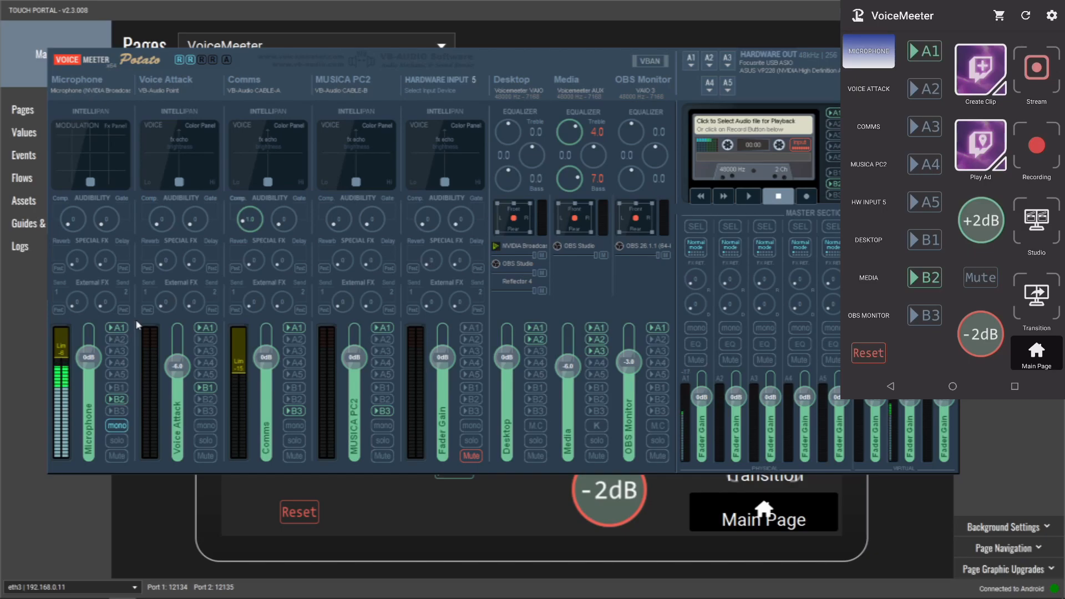
click(112, 327)
click(114, 328)
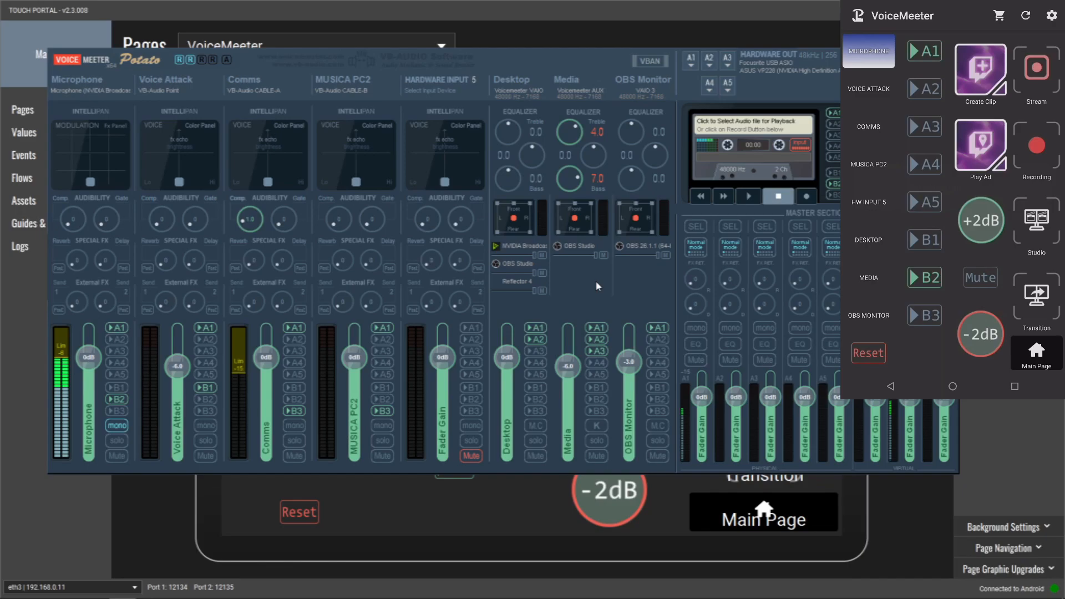
click(125, 354)
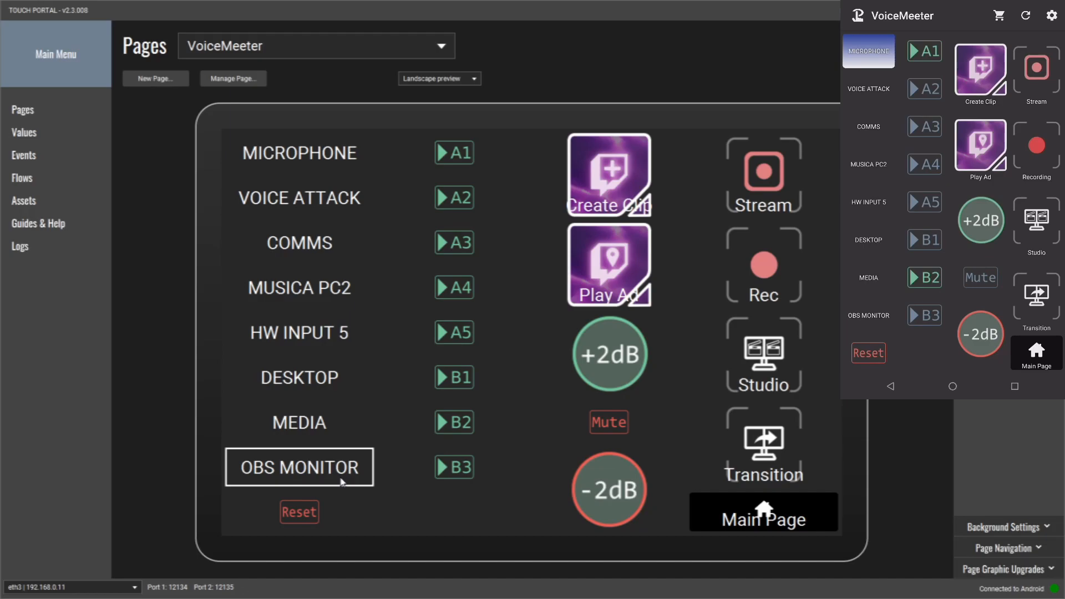
- Open the A5 button, examine its On Pressed commands and the A5_Status events for each strip, and close it without saving
click(453, 336)
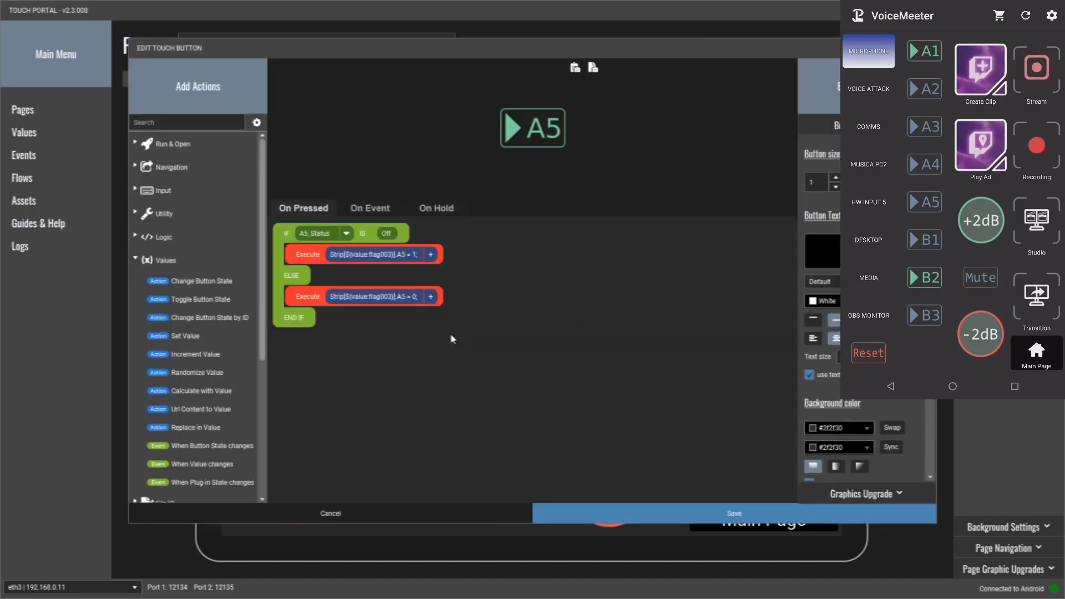
click(371, 214)
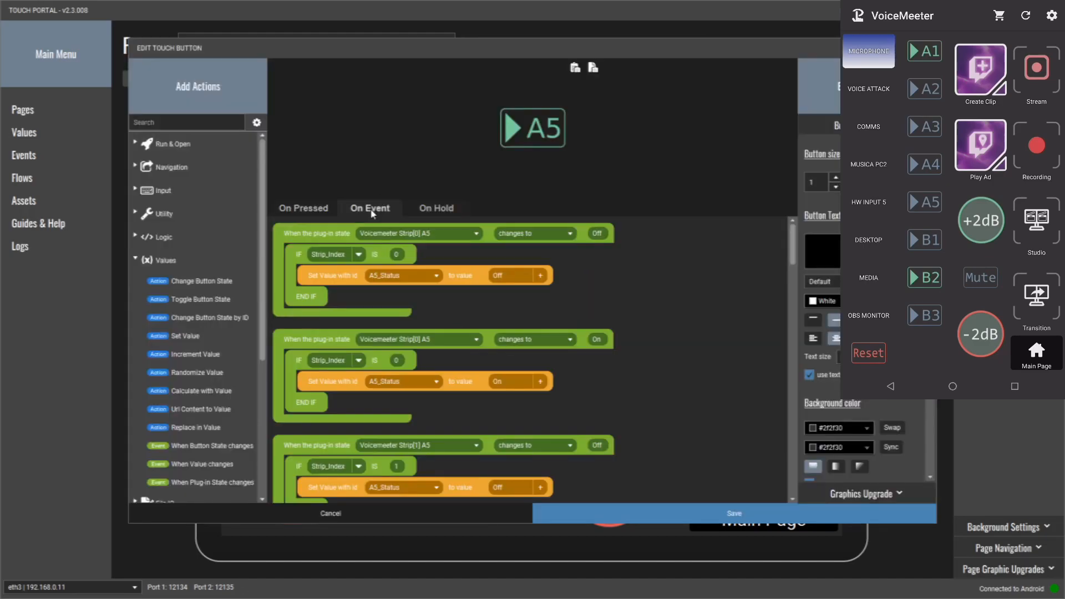
drag(795, 240, 791, 249)
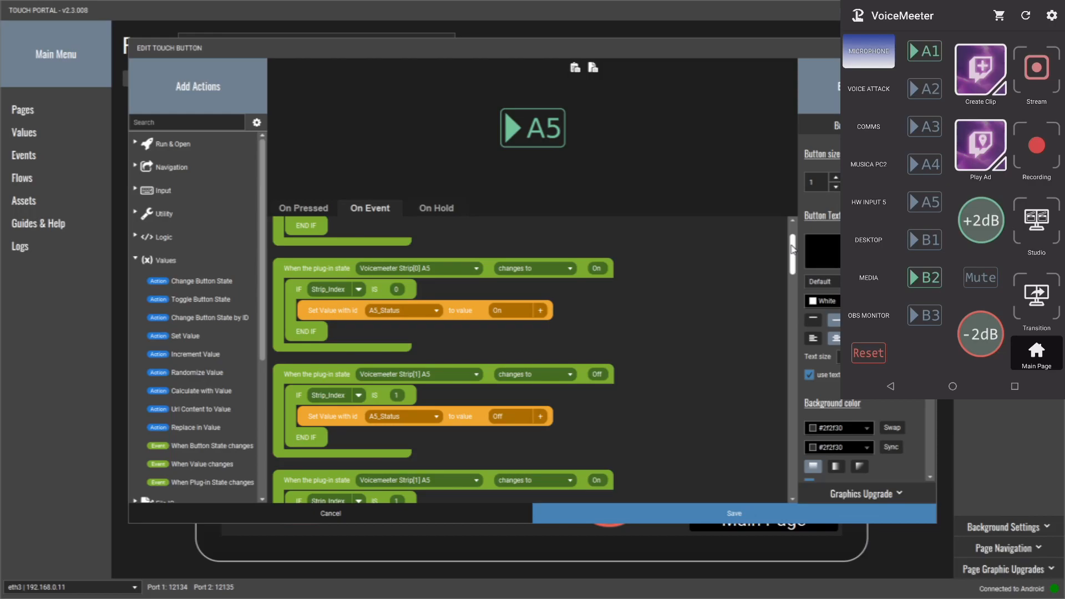
drag(792, 250, 791, 230)
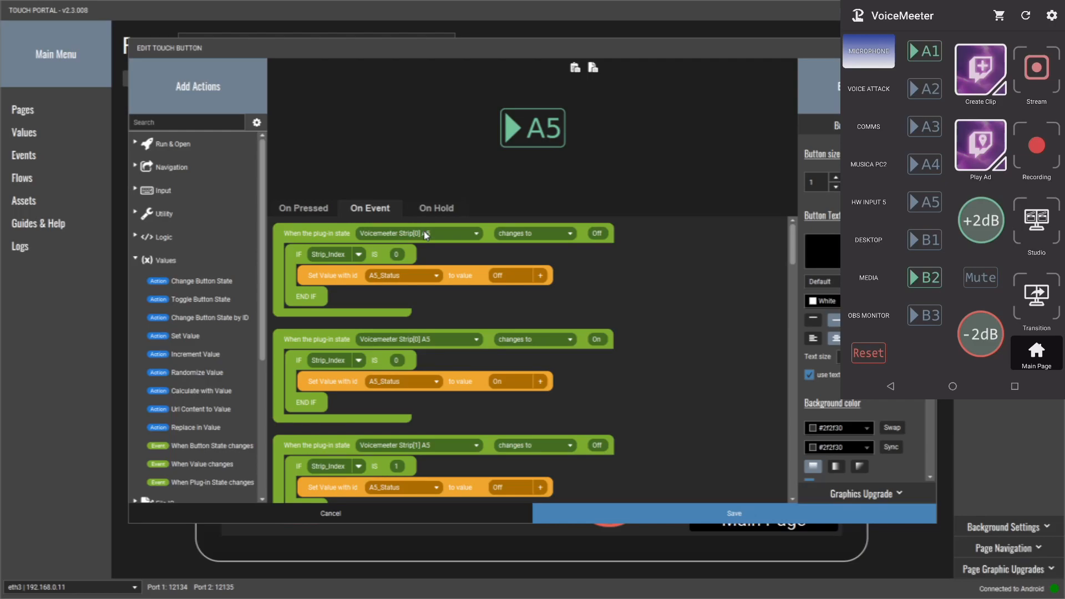
scroll(624, 358, down, 2)
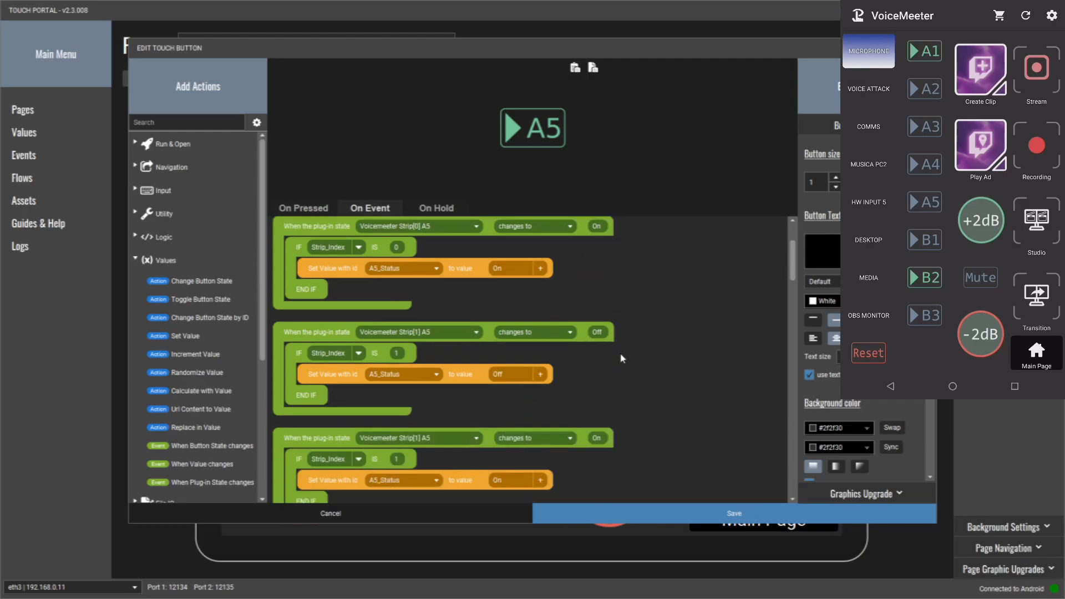
scroll(661, 362, down, 10)
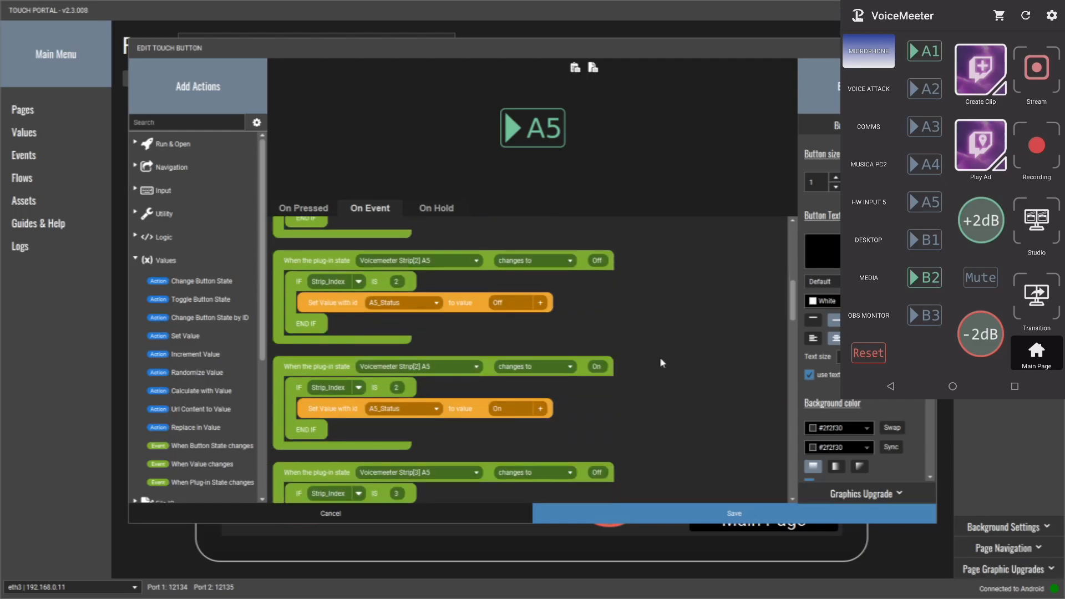
scroll(660, 362, down, 10)
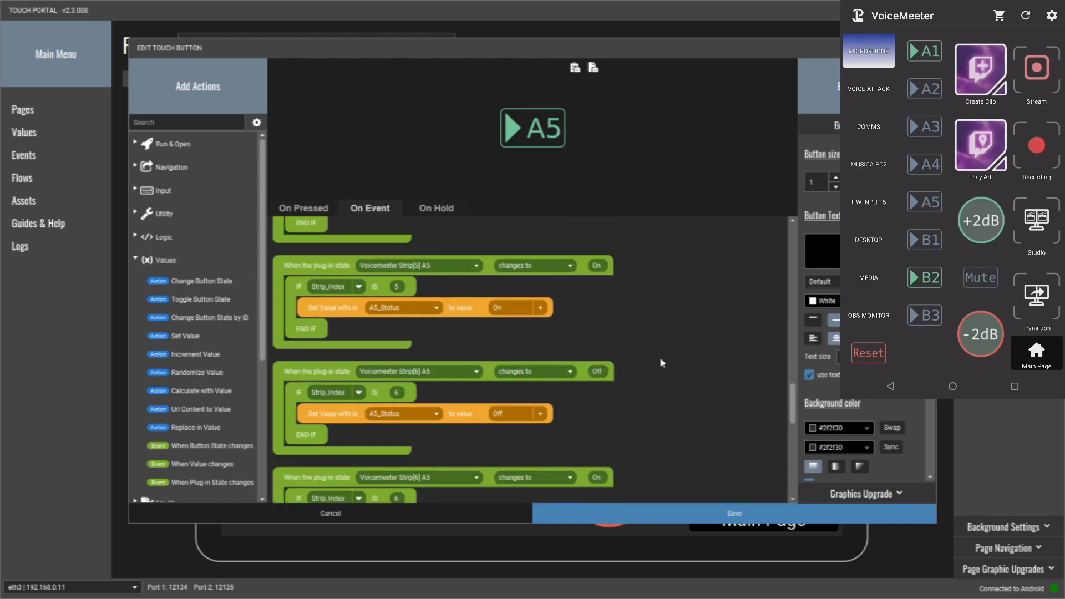
click(394, 514)
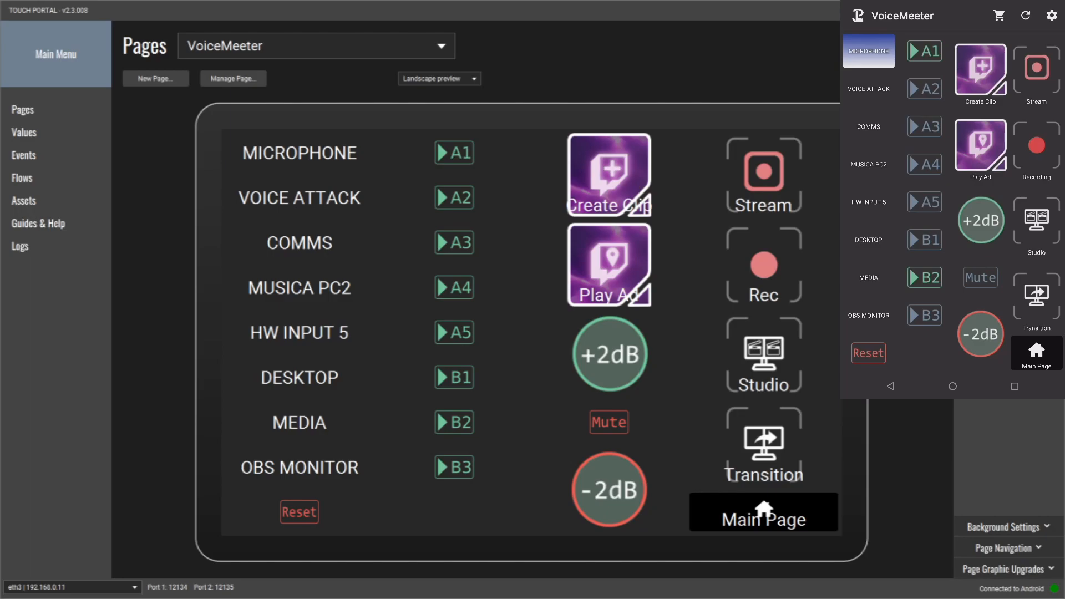
- Open the Mute button and examine its Strip_Muted condition and the Mute = 1 and Mute = 0 commands
click(590, 423)
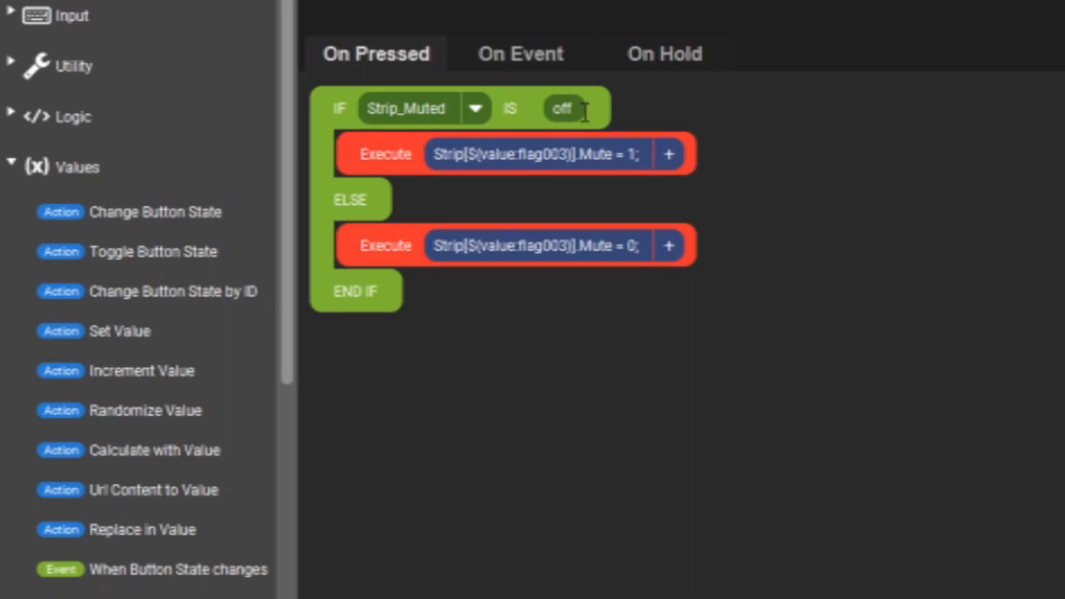
double_click(632, 154)
drag(579, 155, 613, 157)
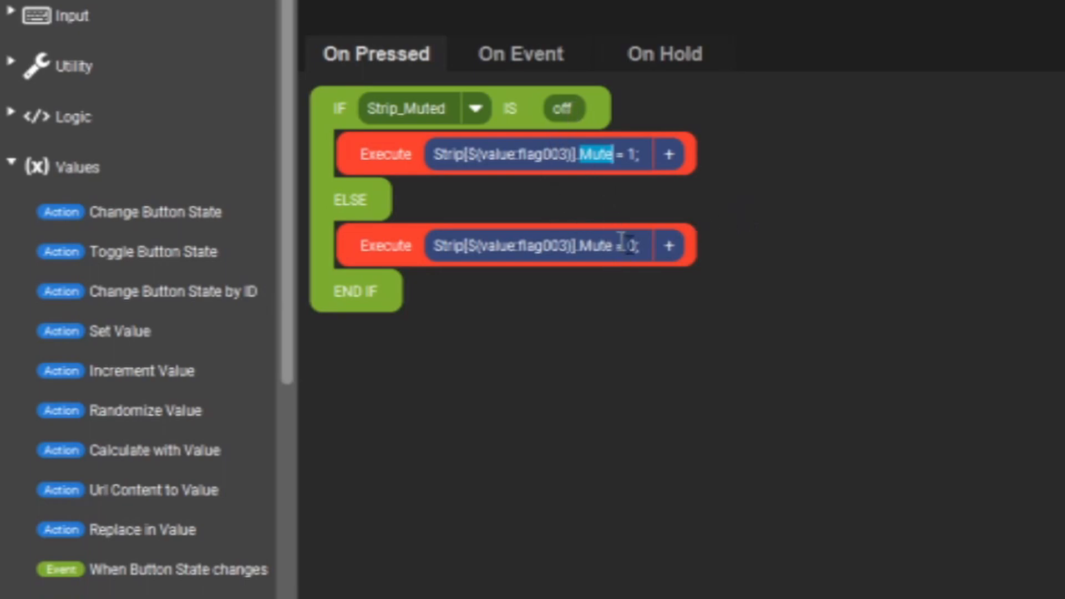
click(634, 252)
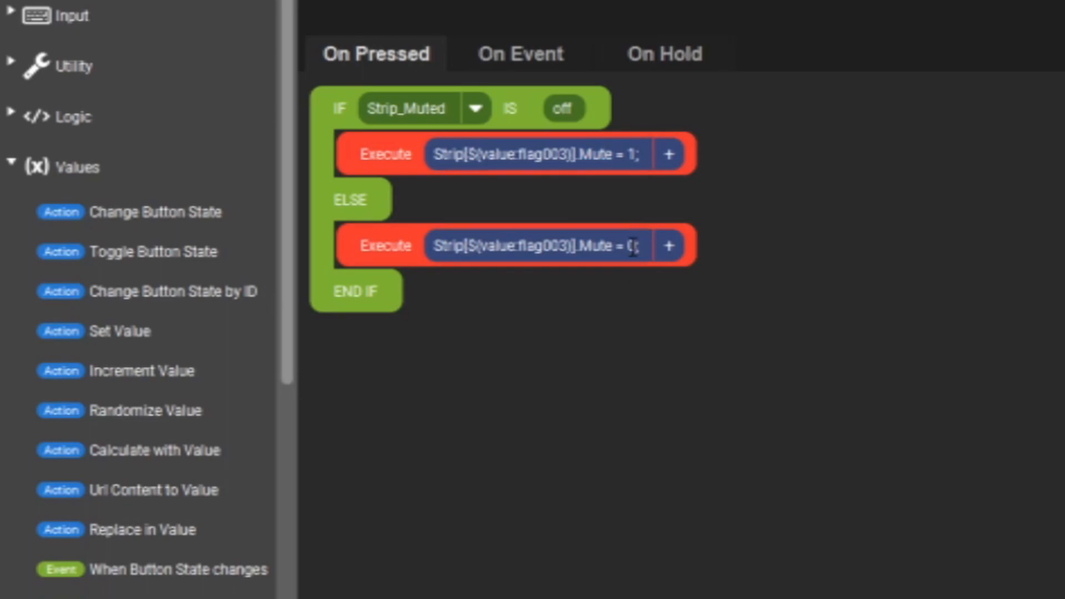
double_click(633, 246)
- Examine the Mute button's On Event blocks for every strip and its Strip_Muted icon changes, and close it without saving
click(508, 55)
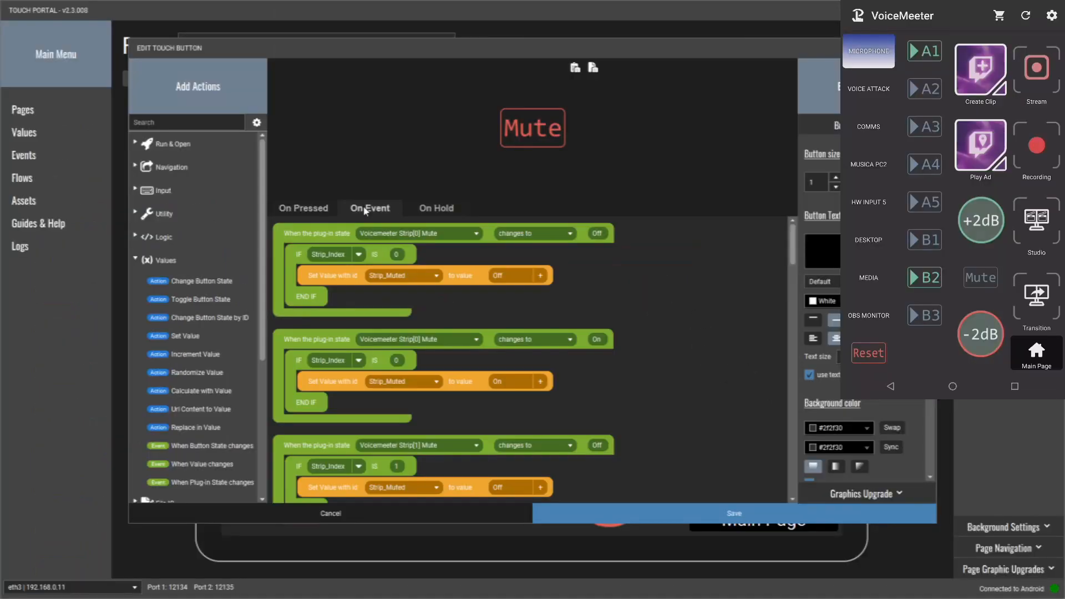
mouse_move(793, 244)
mouse_down()
mouse_move(794, 258)
mouse_move(797, 235)
mouse_up()
scroll(429, 366, down, 2)
scroll(426, 366, down, 12)
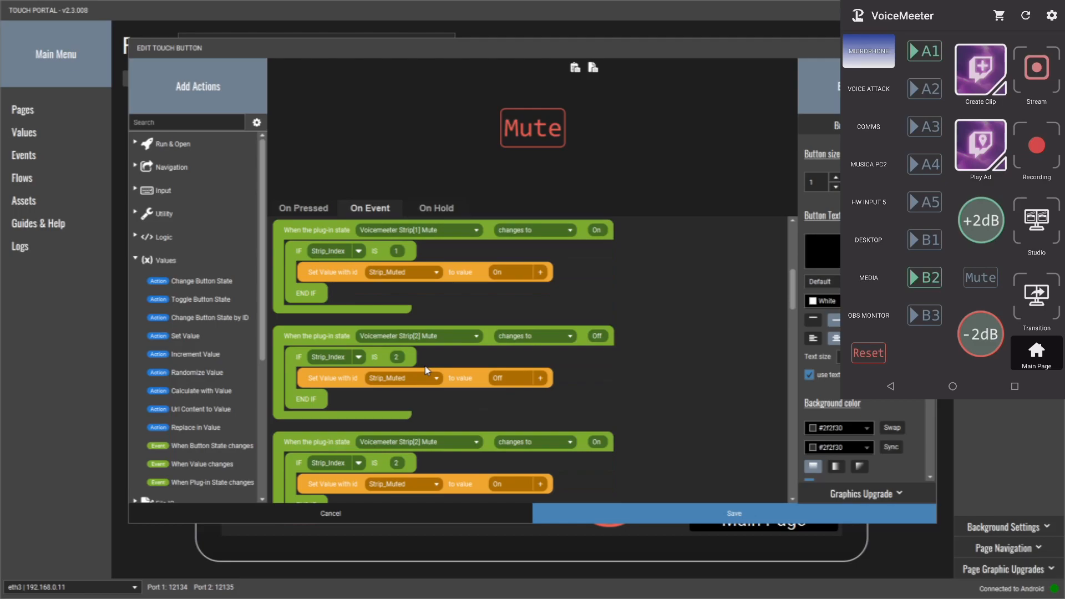
scroll(427, 370, down, 9)
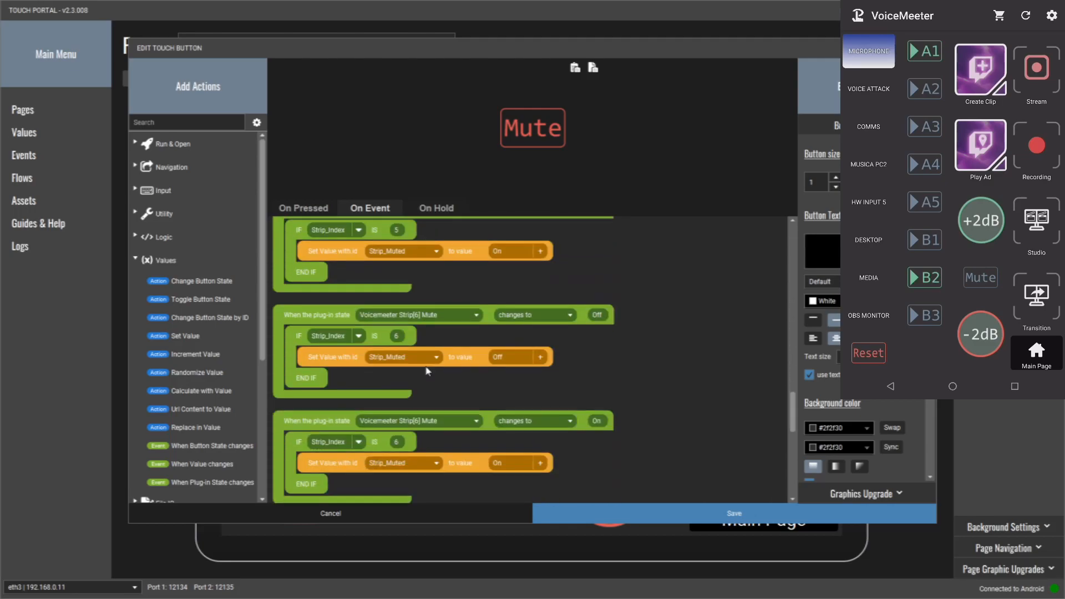
scroll(545, 440, down, 3)
scroll(545, 440, down, 6)
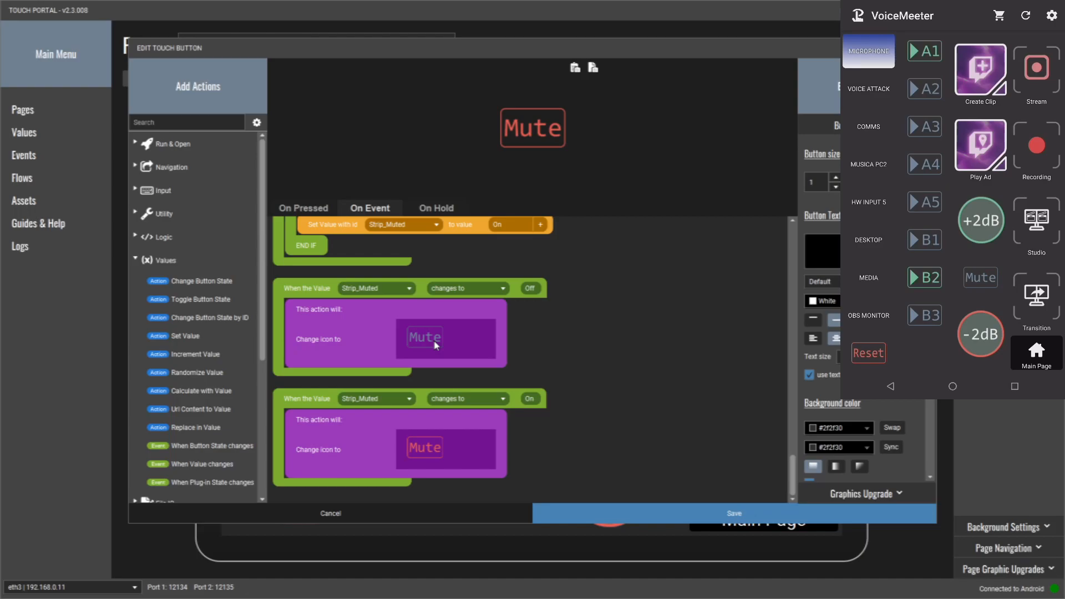
click(377, 514)
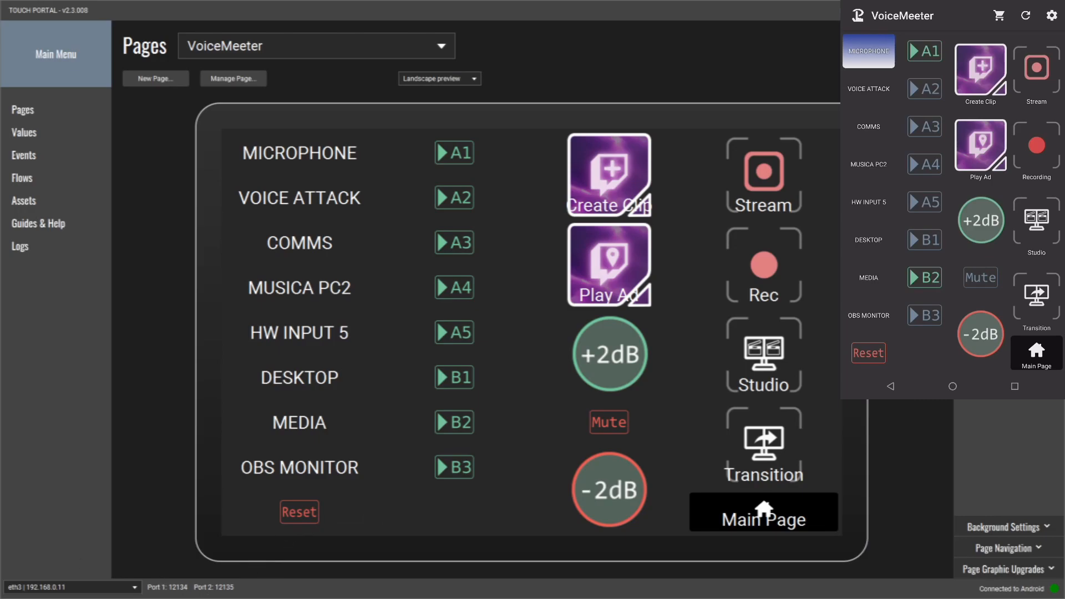
- Switch to VoiceMeeter Potato to view the strips' mute controls
key(alt+Tab)
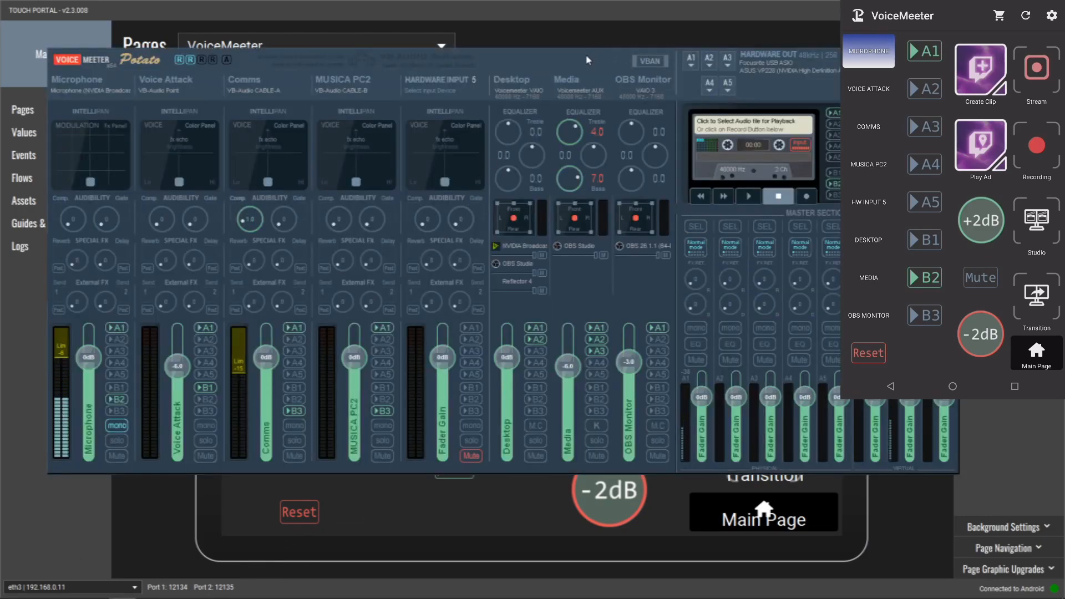